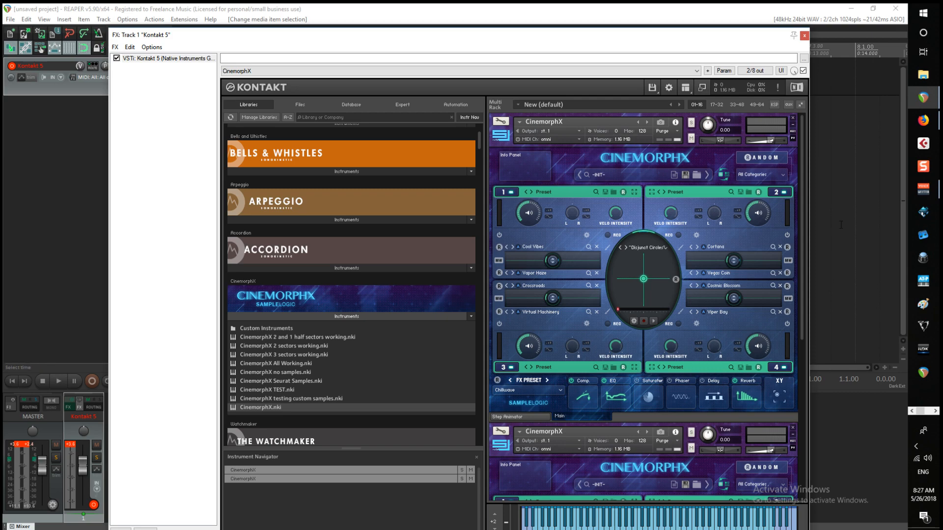
Nudge the XY pad handle of the first CinemorphX instrument to X 52, Y 50
drag(800, 187, 808, 169)
mouse_move(644, 278)
mouse_down()
mouse_move(655, 286)
mouse_move(645, 280)
mouse_up()
Open the first CinemorphX instrument for editing and display its Mapping Editor with only the selected groups' zones
click(501, 123)
click(501, 124)
click(501, 122)
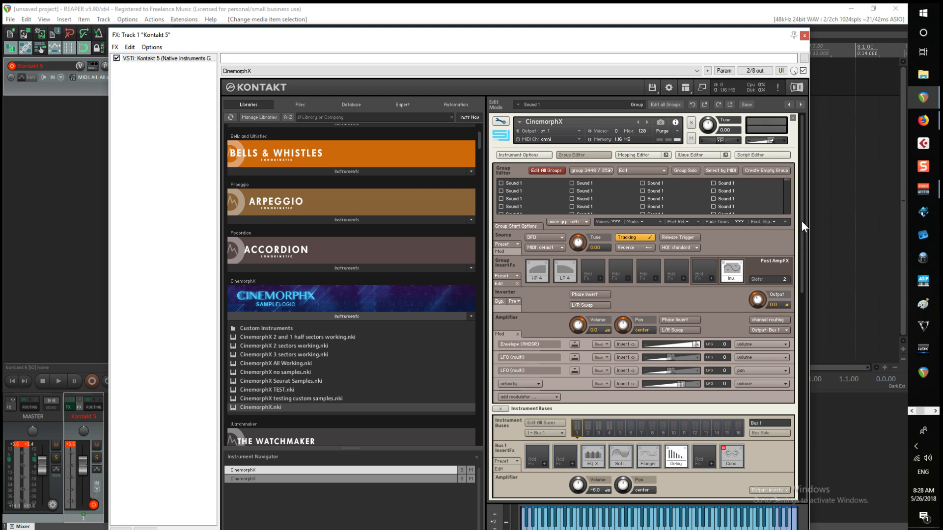
click(635, 155)
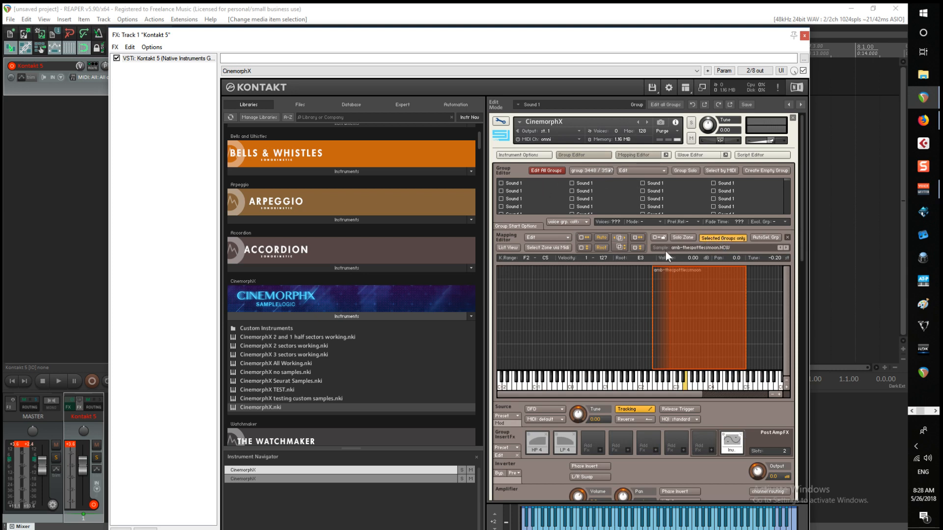
click(717, 234)
click(715, 237)
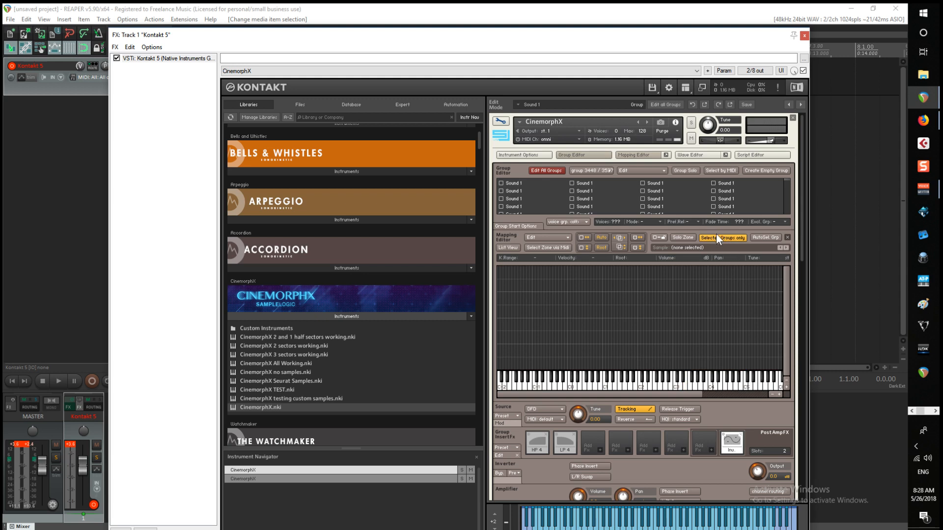
Inspect the mapped zones of groups 9, 1, 6 and 2, and return to the instrument's performance view
double_click(515, 182)
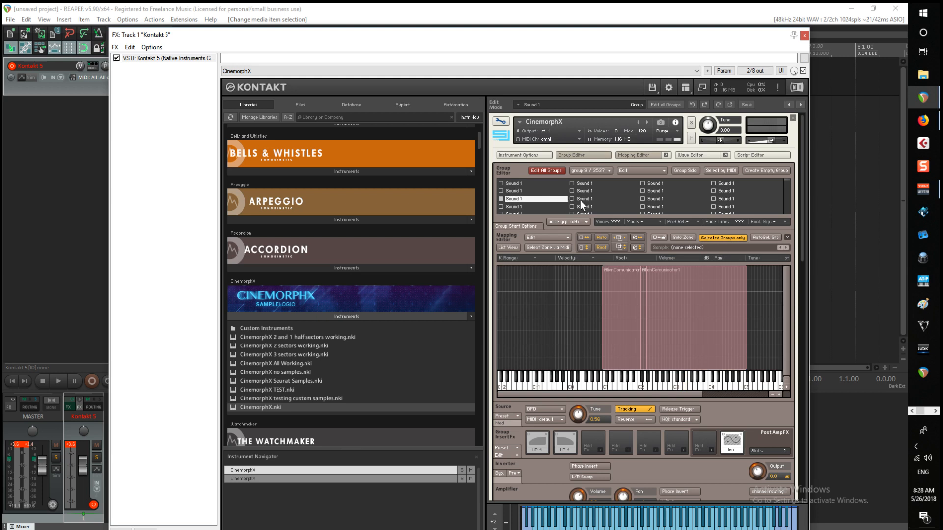
double_click(520, 191)
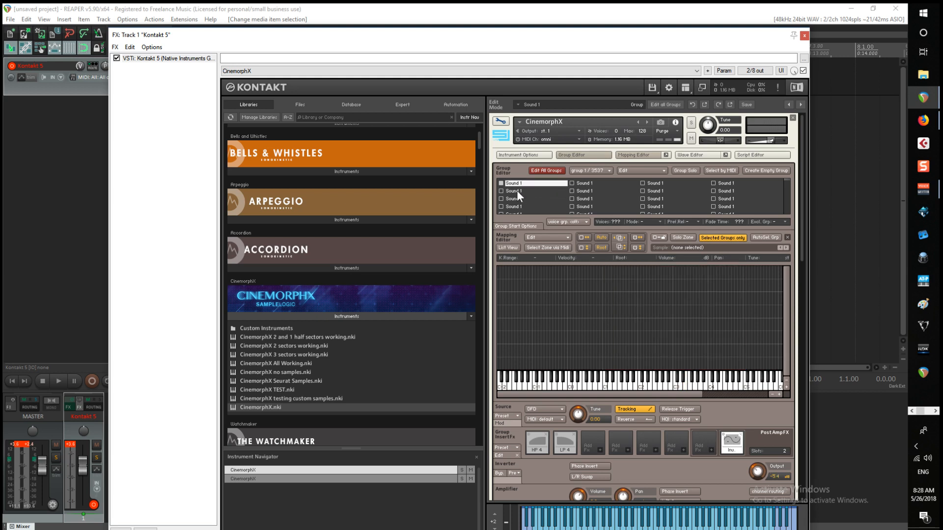
double_click(583, 191)
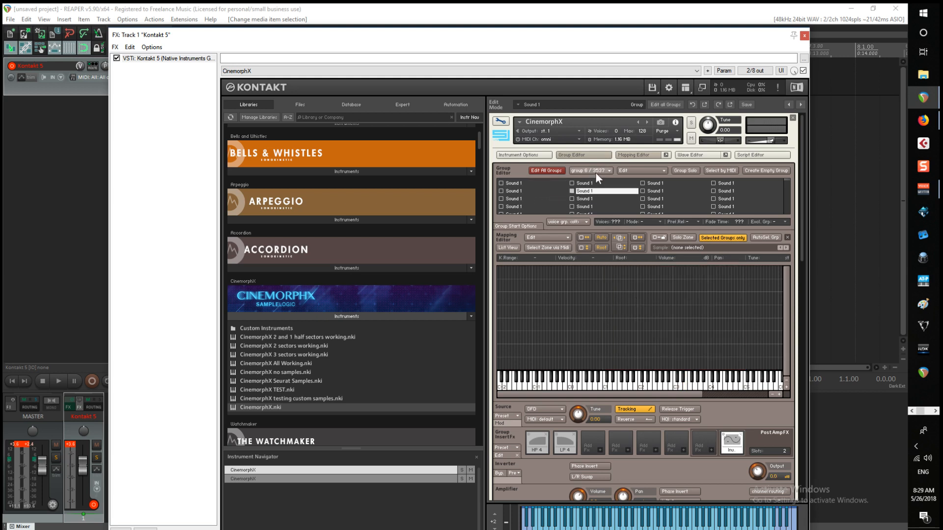
double_click(583, 183)
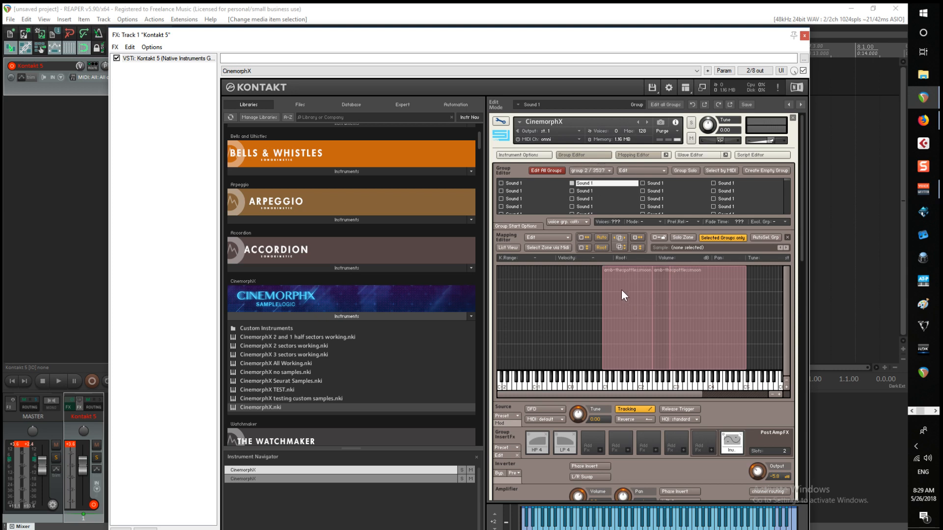
click(693, 278)
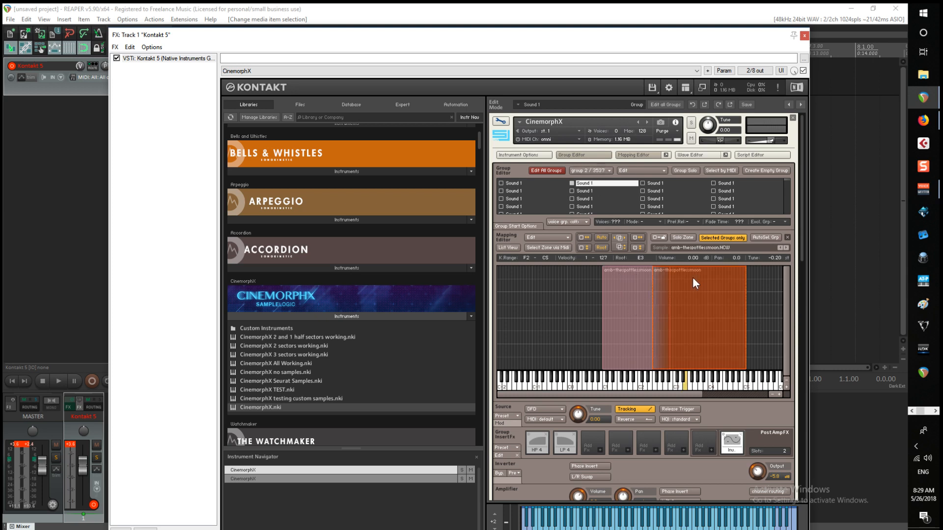
click(773, 278)
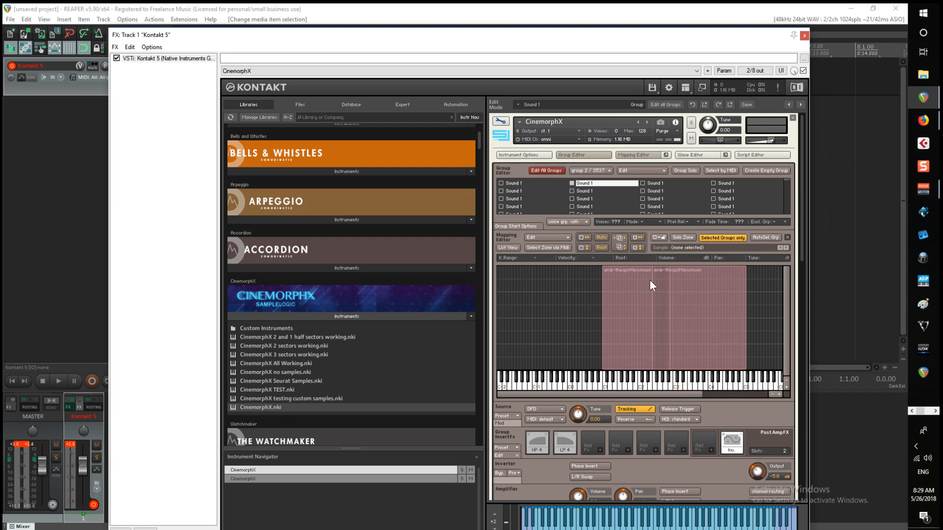
click(631, 280)
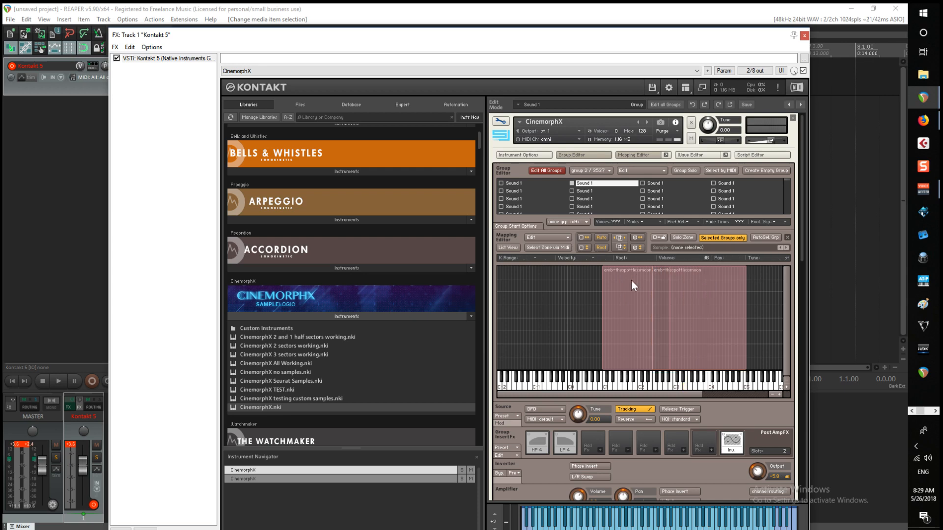
click(506, 123)
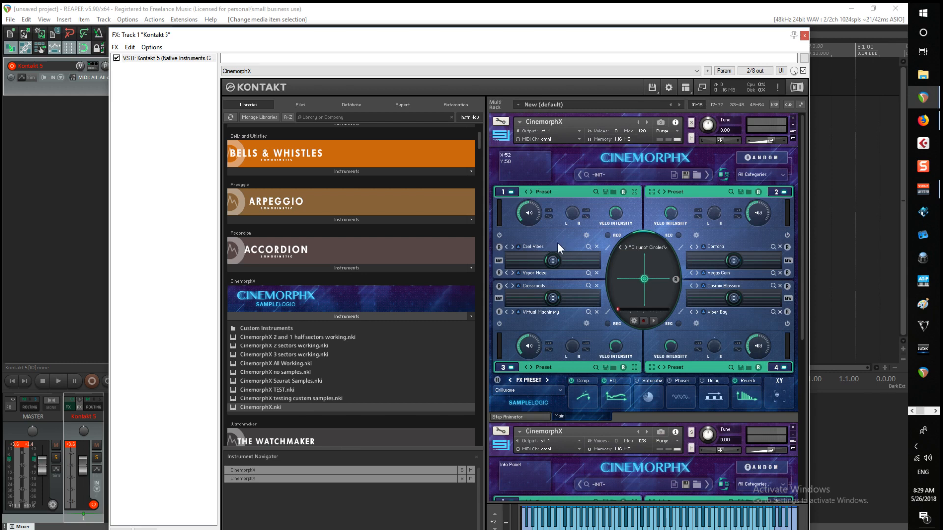
Load A Spotless Moon from the Atmospheres, Bizarre category into soundsource 1 of soundcore 1
click(588, 246)
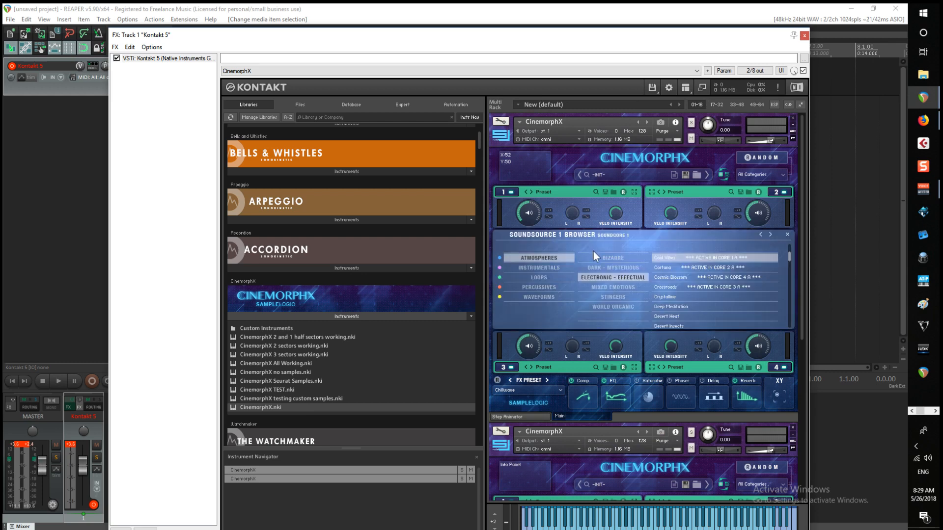
click(610, 256)
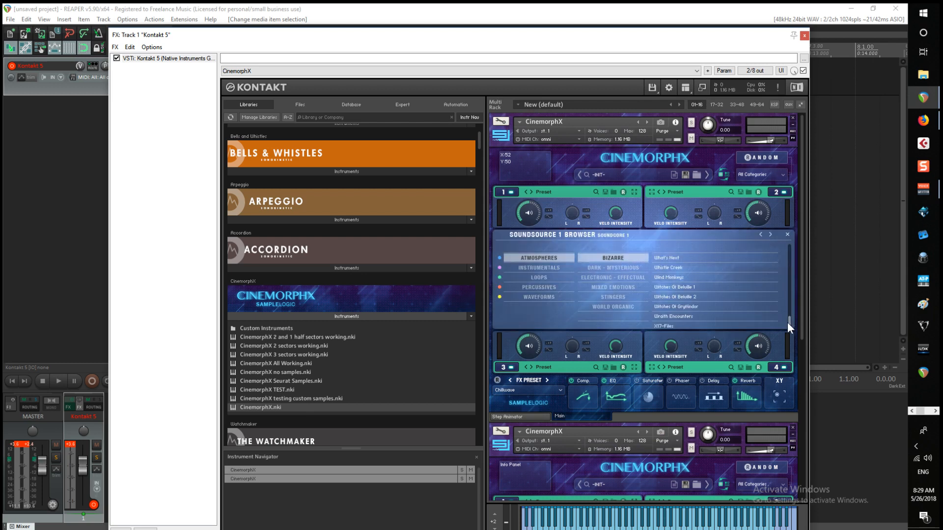
drag(788, 322, 796, 197)
click(683, 258)
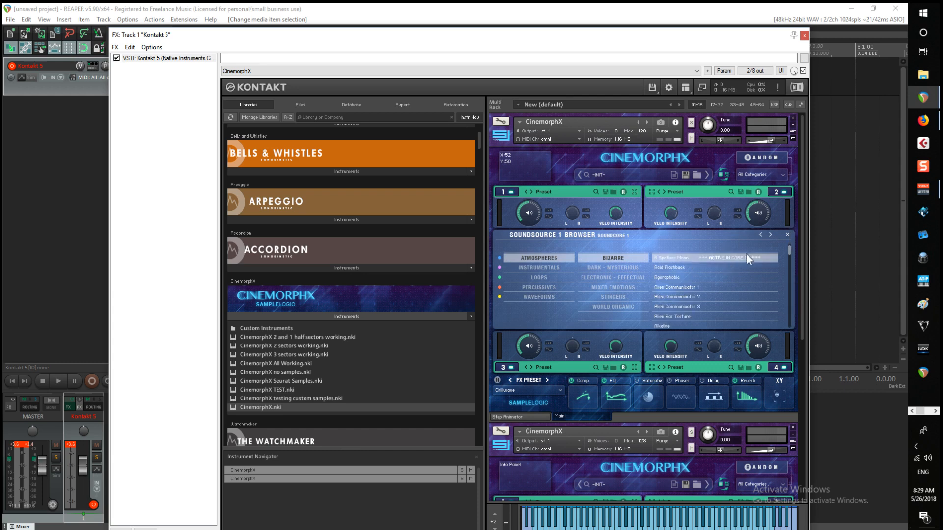
click(786, 235)
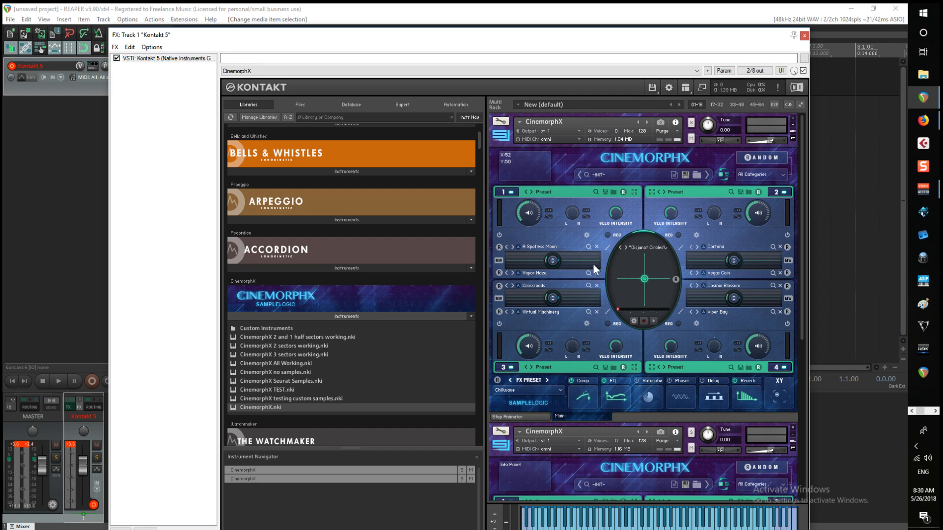
Check the zones mapped to groups 2 and 3 in the instrument editor, and return to the performance view
click(500, 121)
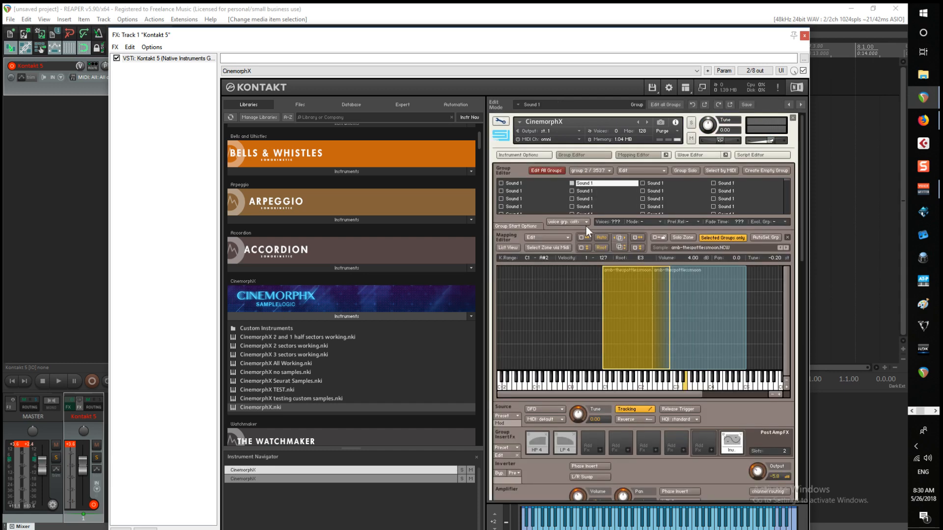
click(586, 181)
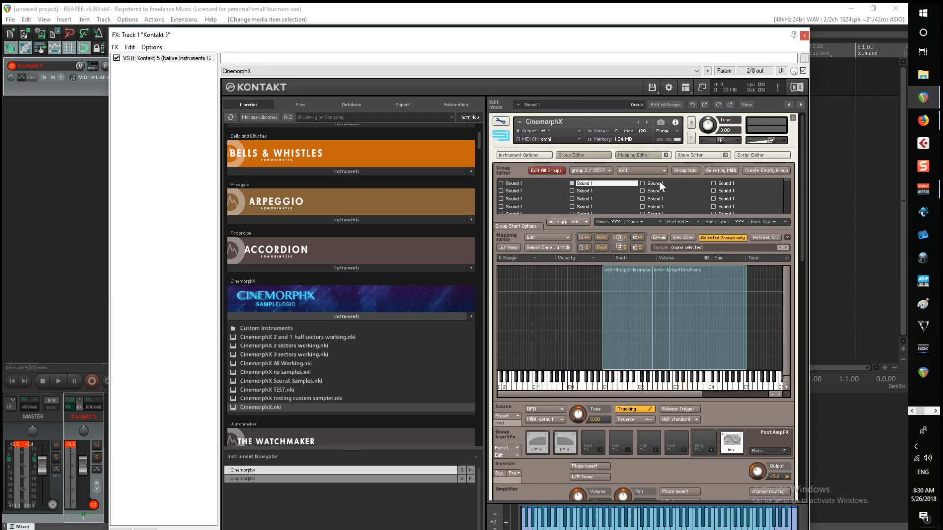
click(658, 183)
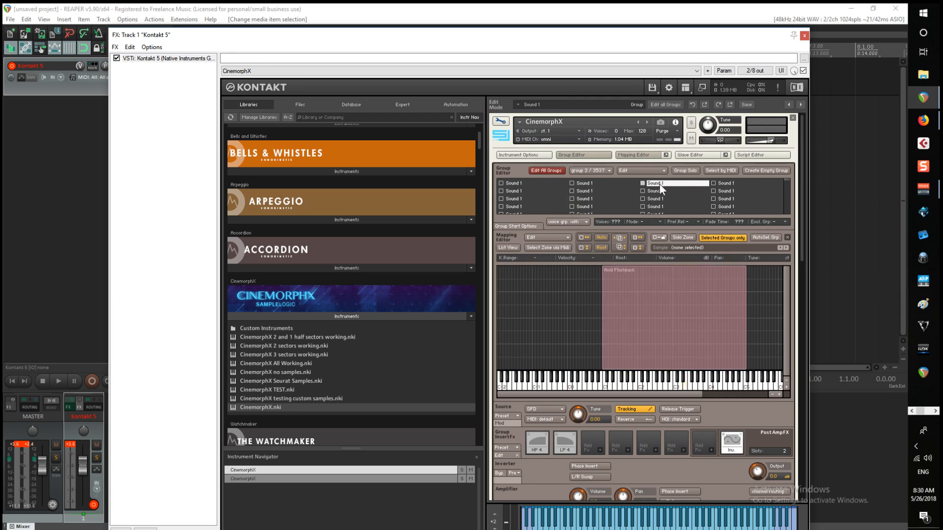
click(500, 121)
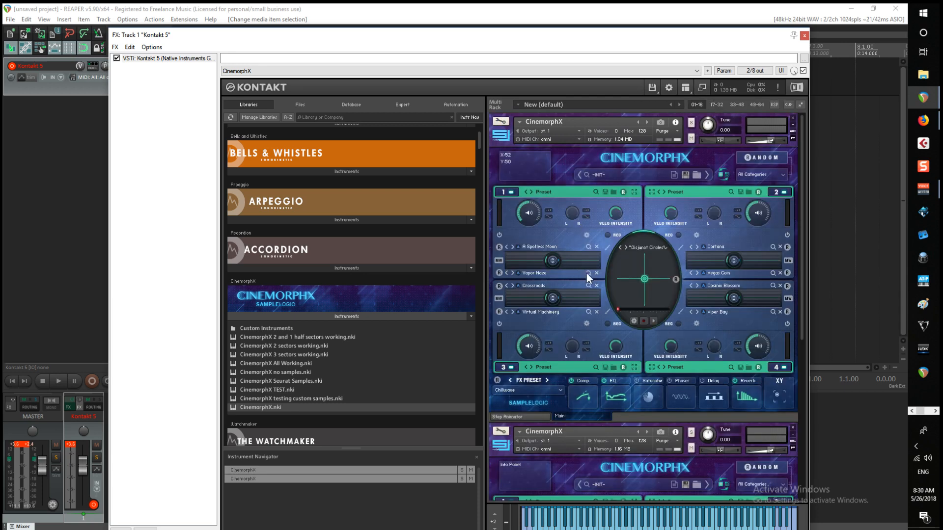
Load Acid Flashback from the Atmospheres, Bizarre category into soundsource 2 of soundcore 1
click(588, 273)
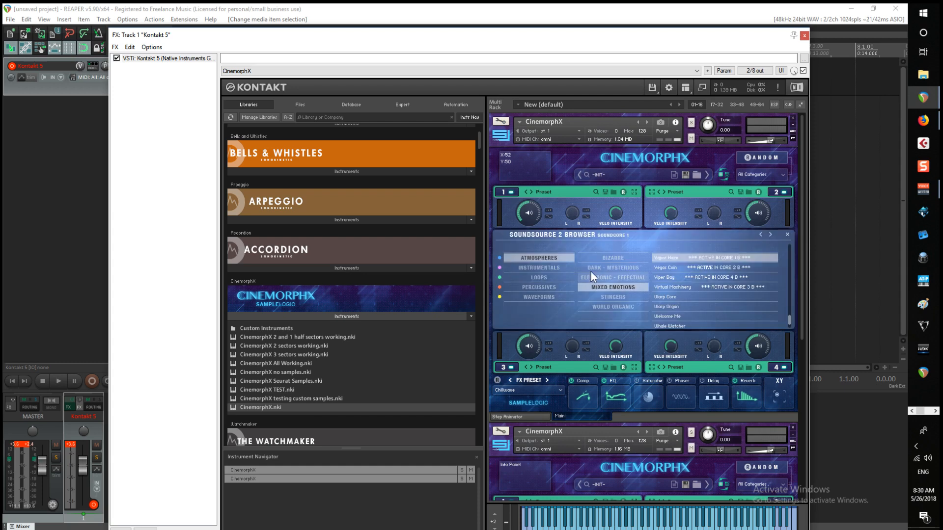
click(619, 259)
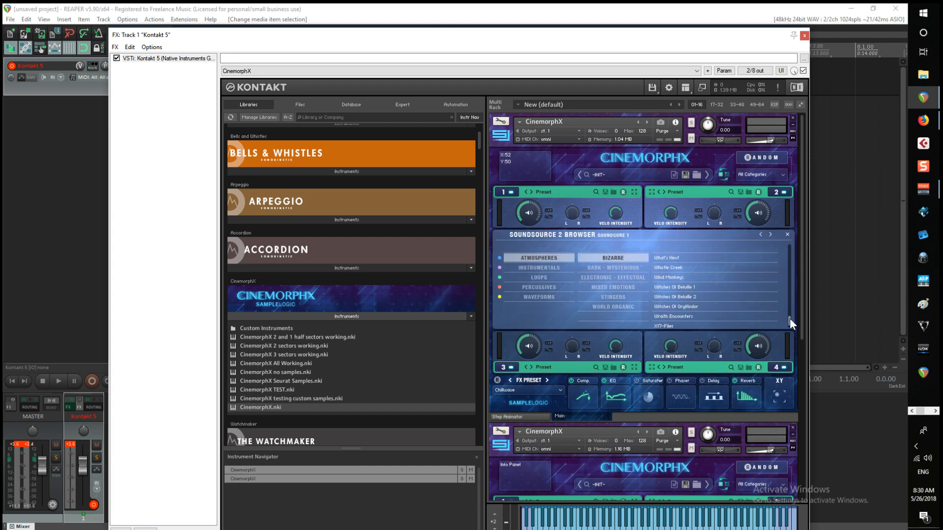
drag(790, 318, 789, 183)
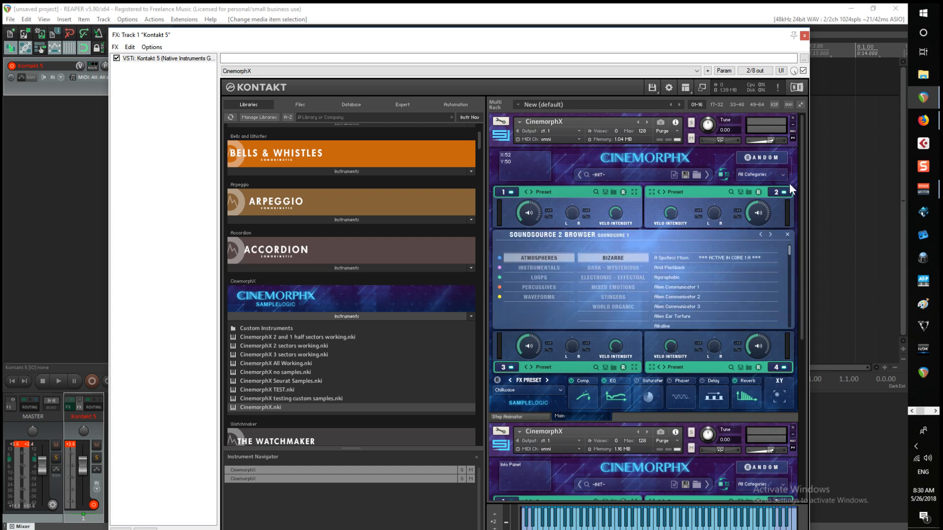
click(687, 268)
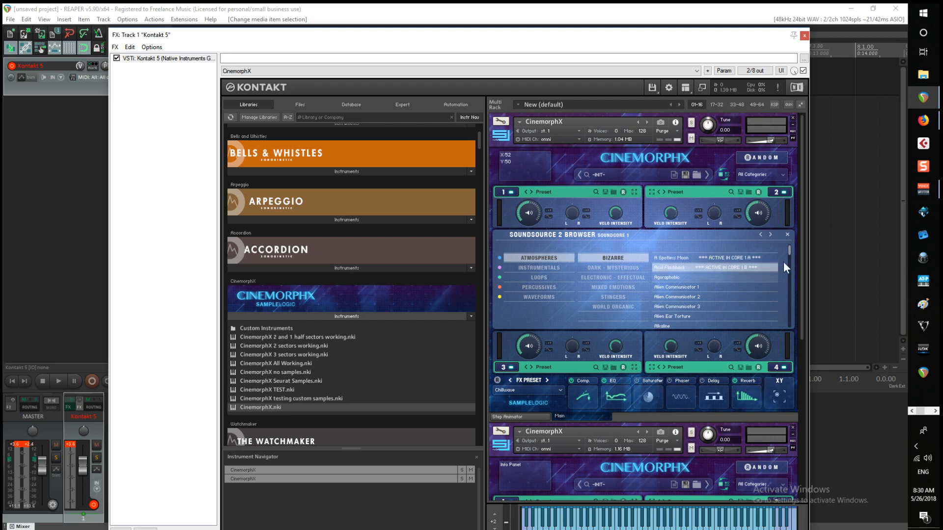
click(787, 234)
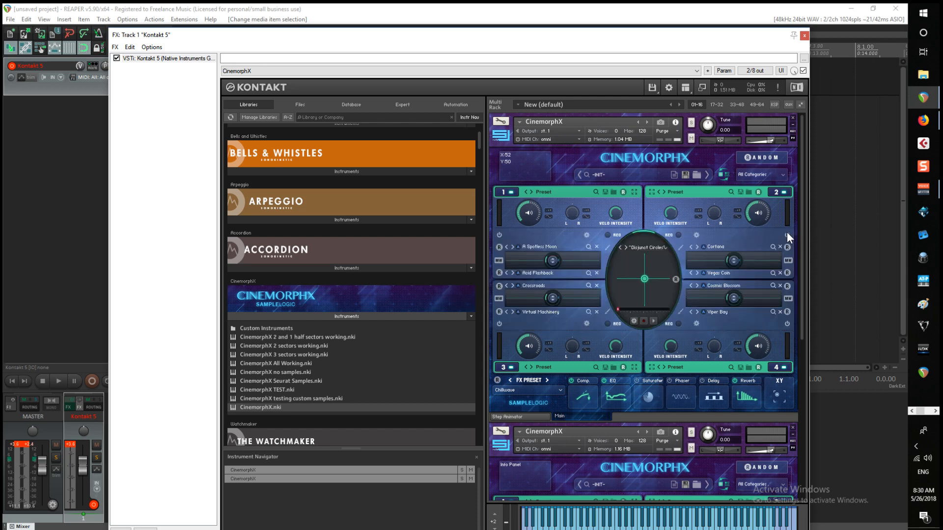
Check the zone mapped to group 4 in the instrument editor, and return to the performance view
click(503, 122)
click(722, 182)
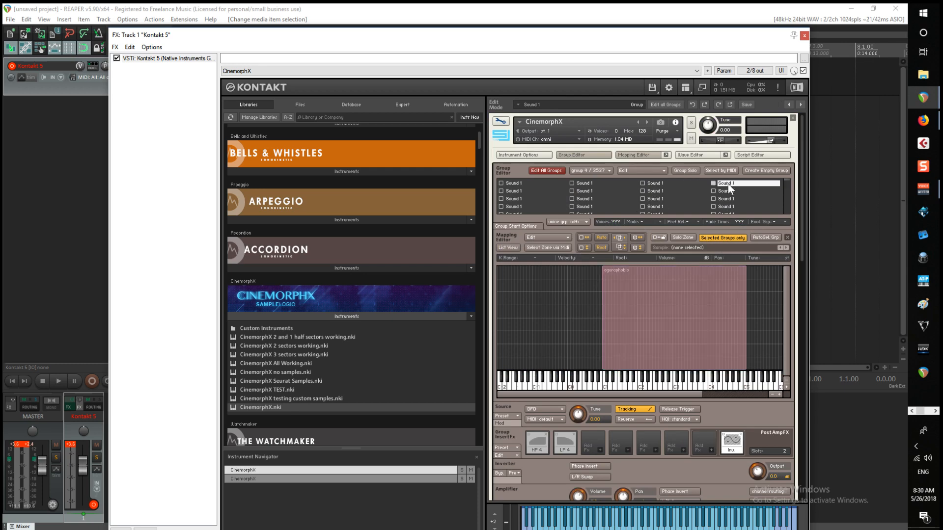
click(496, 122)
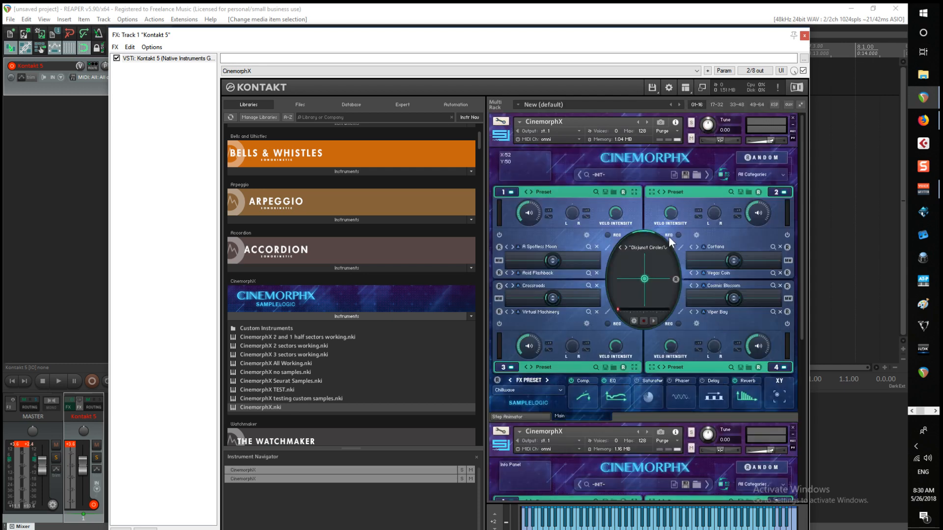
Load Agoraphobic from the Atmospheres, Bizarre category into soundsource 1 of soundcore 2
click(773, 247)
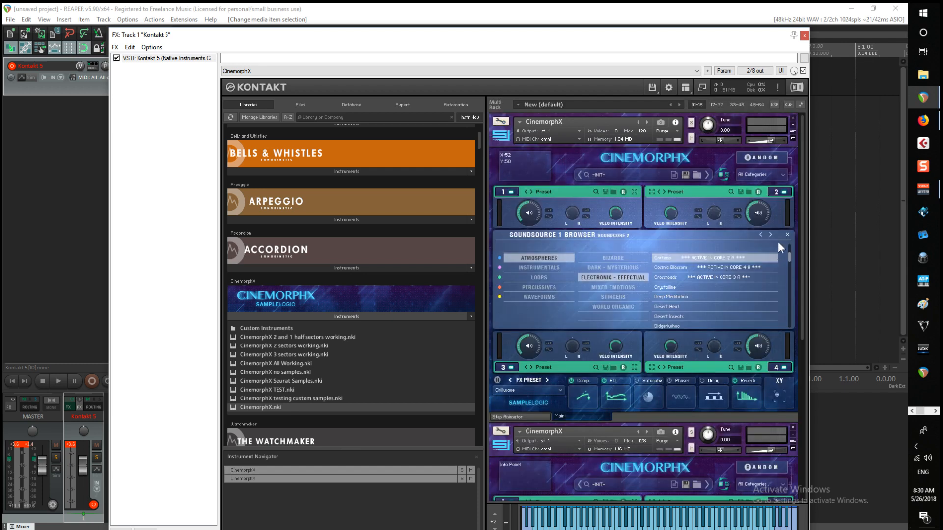
click(614, 256)
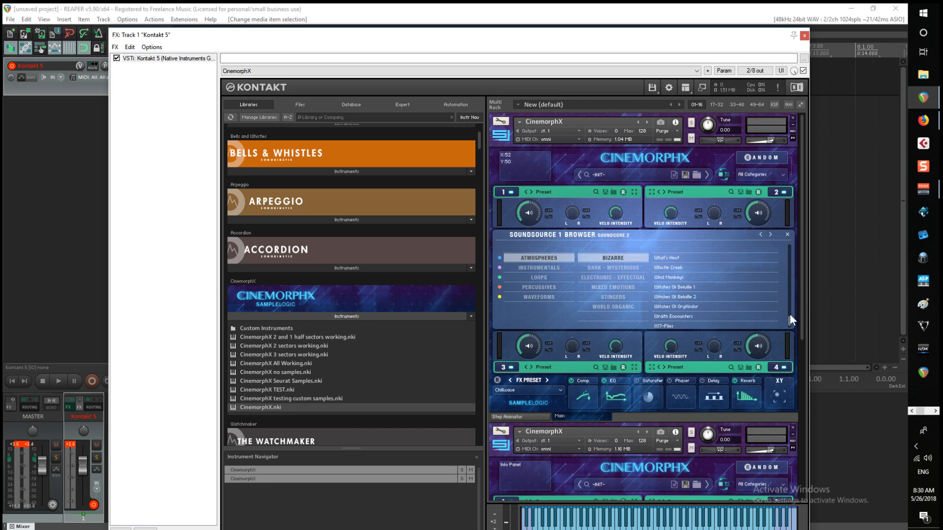
drag(794, 304, 803, 178)
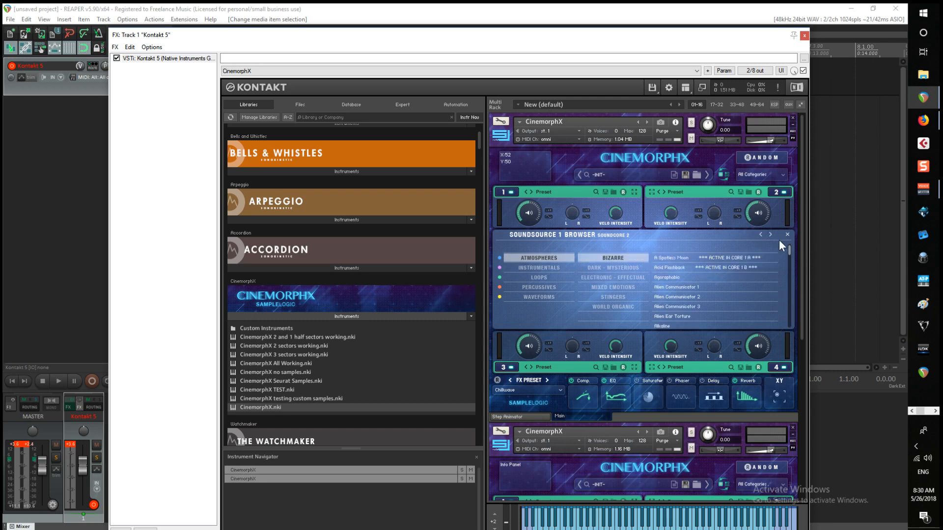
click(732, 277)
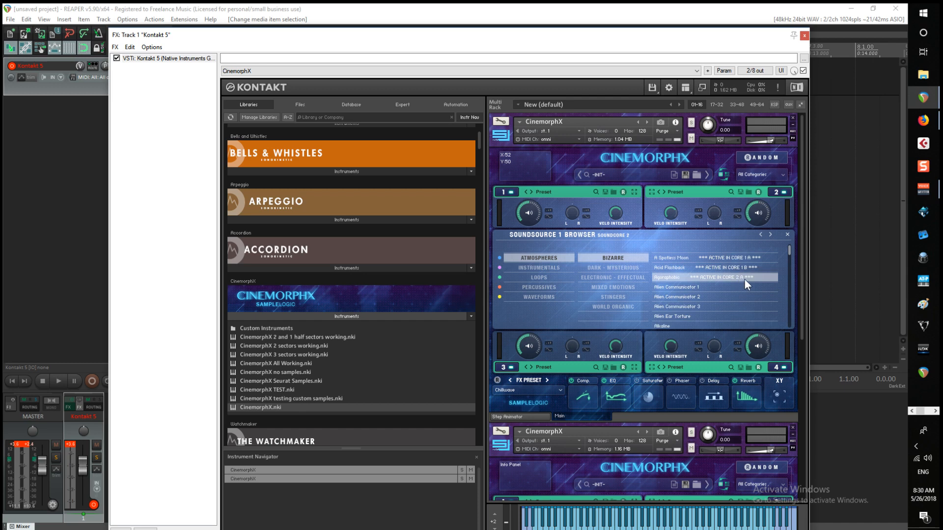
click(786, 234)
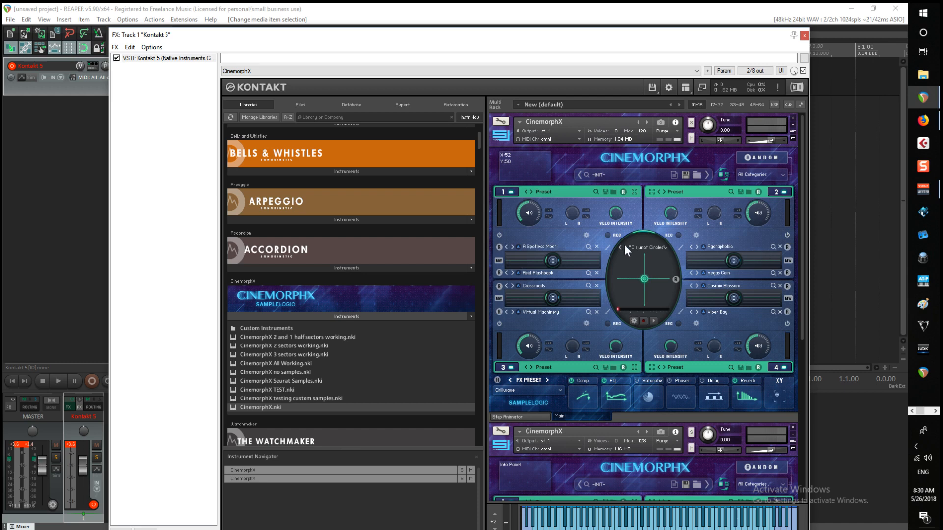
Check the zones mapped to groups 4 and 7 in the instrument editor, and return to the performance view
click(502, 124)
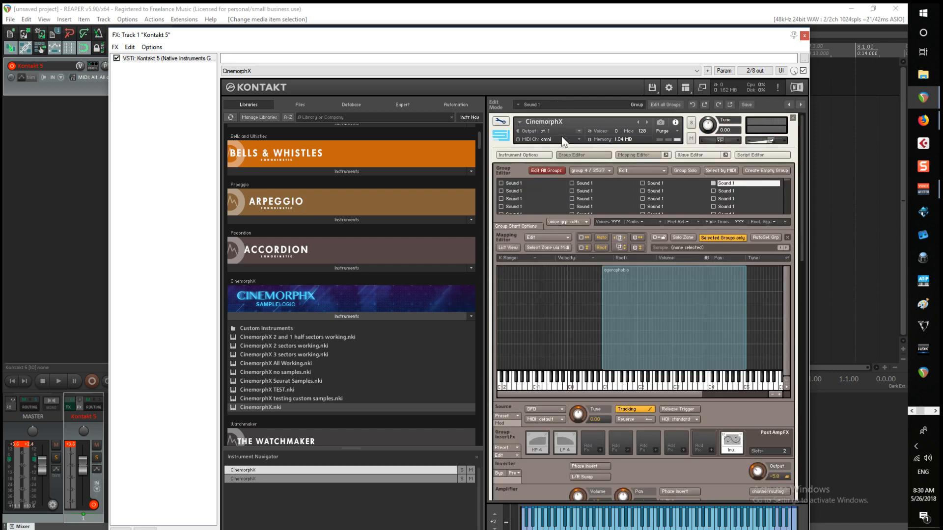
click(663, 192)
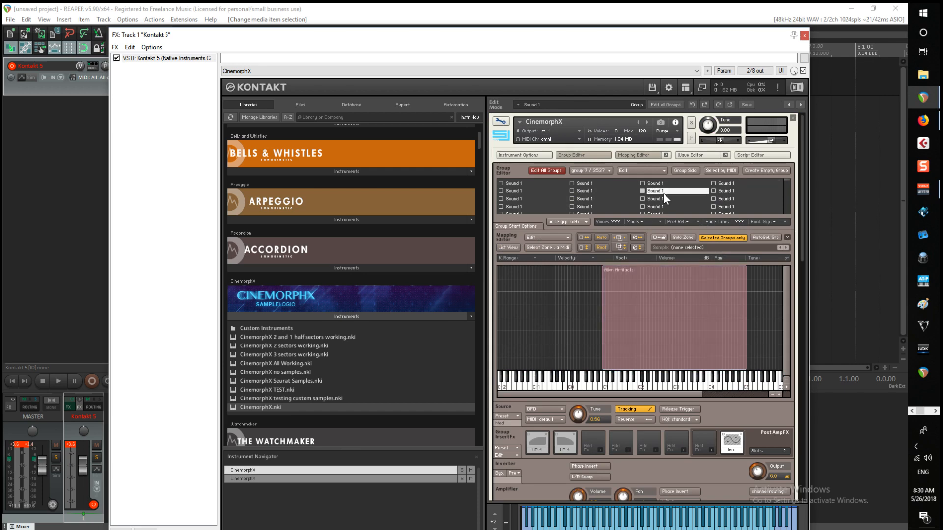
click(500, 121)
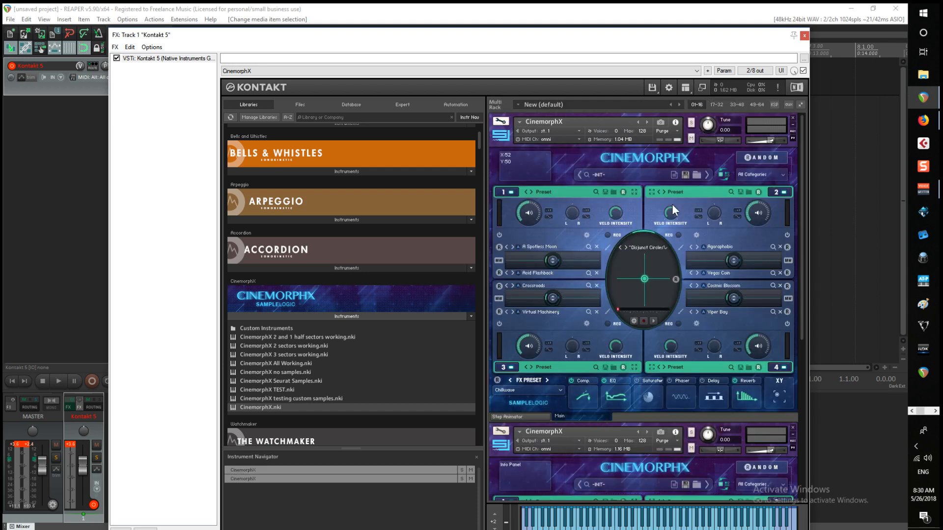
Load Space Artifacts from the Atmospheres, Bizarre category into soundsource 2 of soundcore 2
click(773, 274)
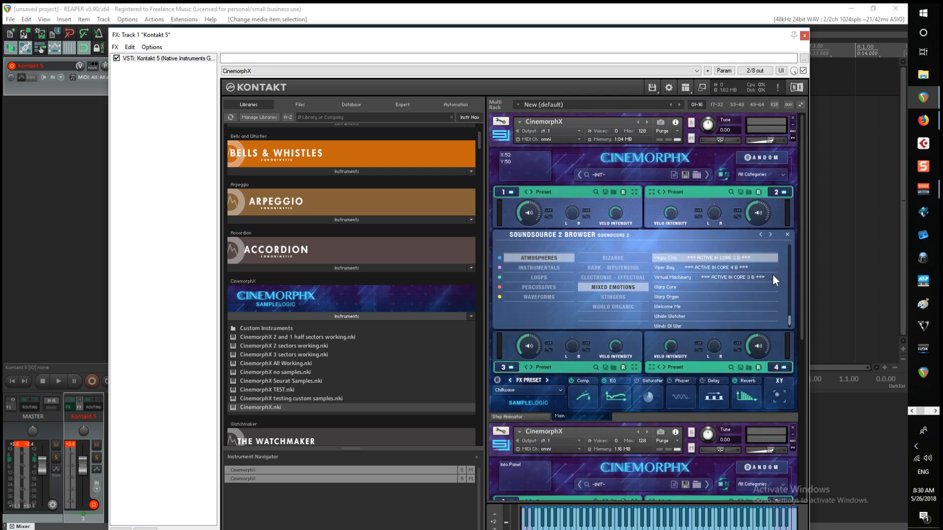
click(618, 258)
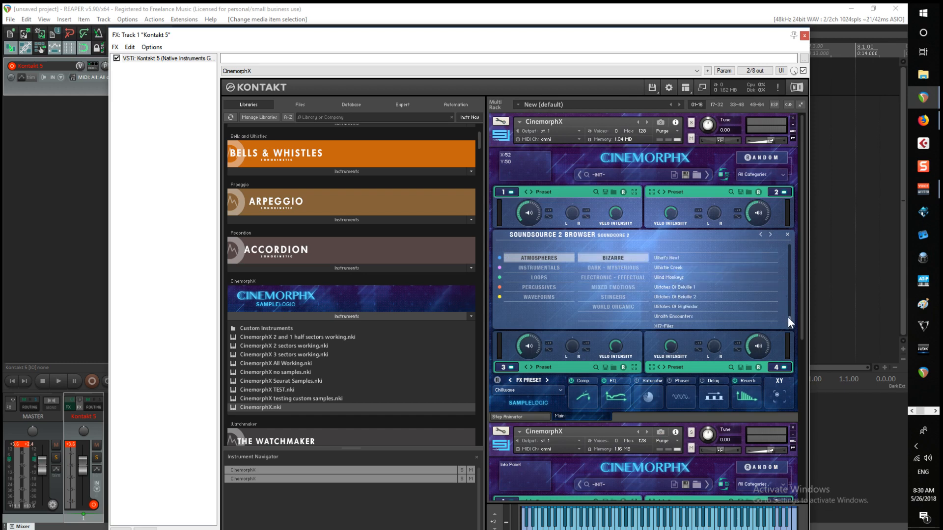
drag(788, 318, 792, 299)
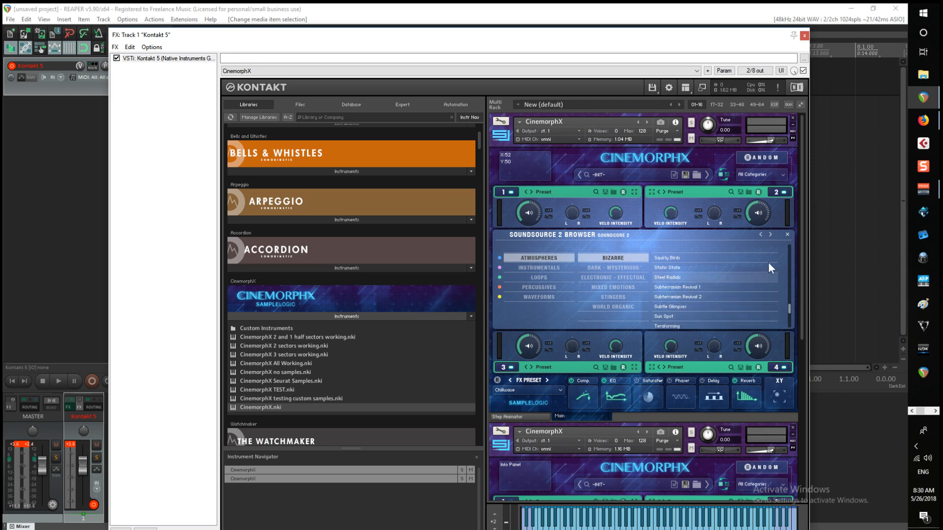
drag(788, 308, 788, 304)
click(682, 258)
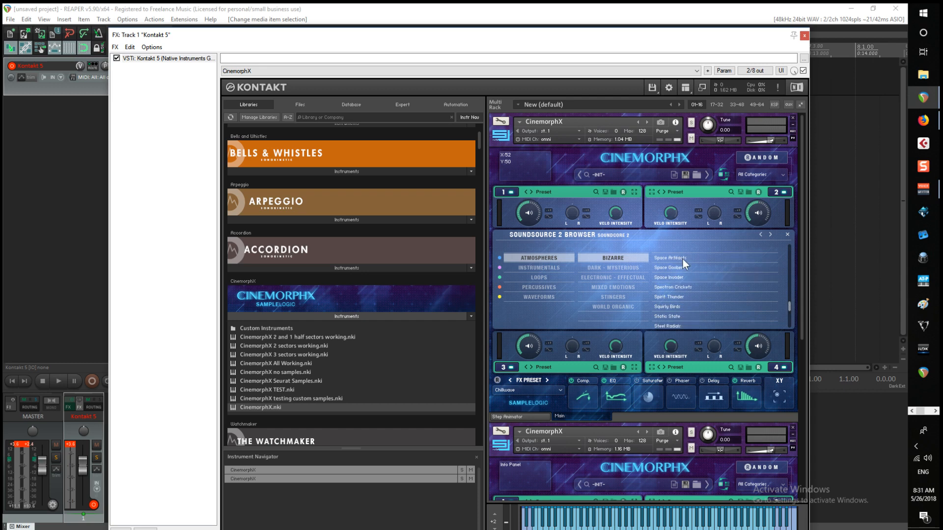
click(788, 235)
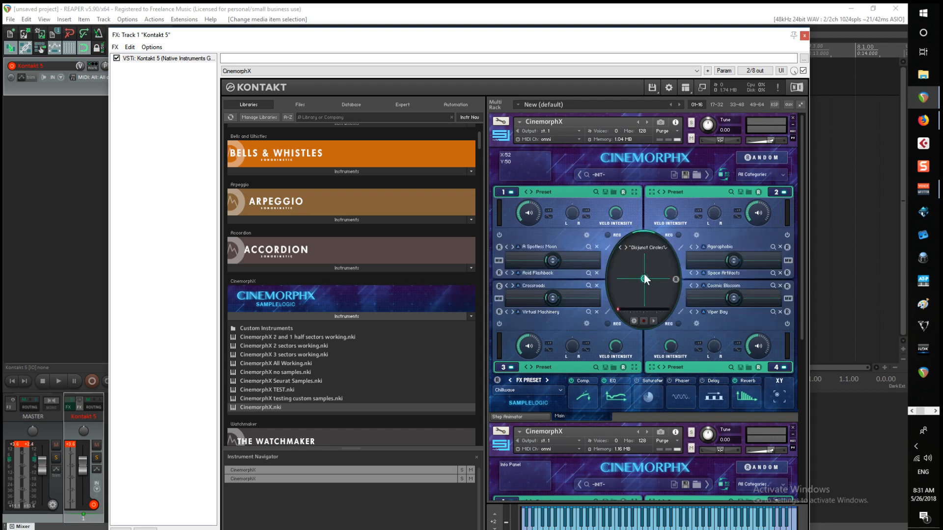
Check the zones mapped to groups 7 and 8 in the instrument editor, and return to the performance view
click(499, 123)
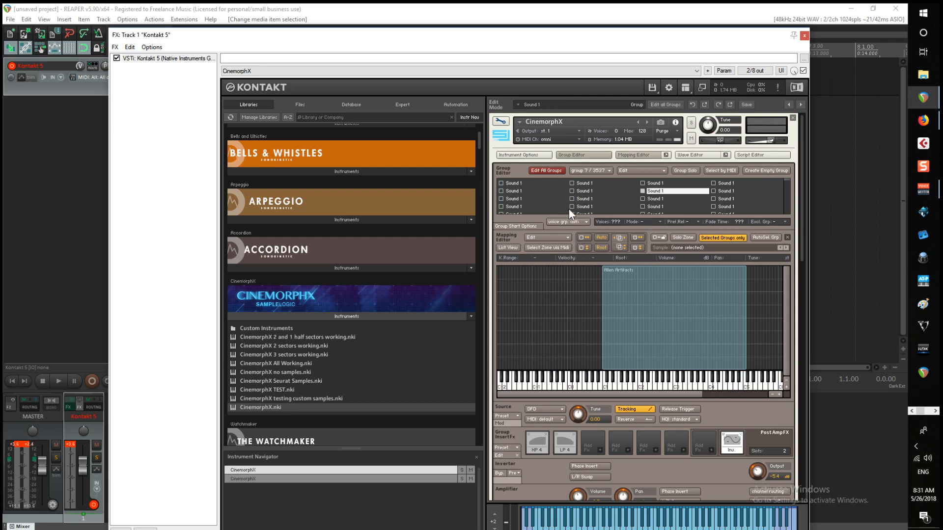
click(723, 191)
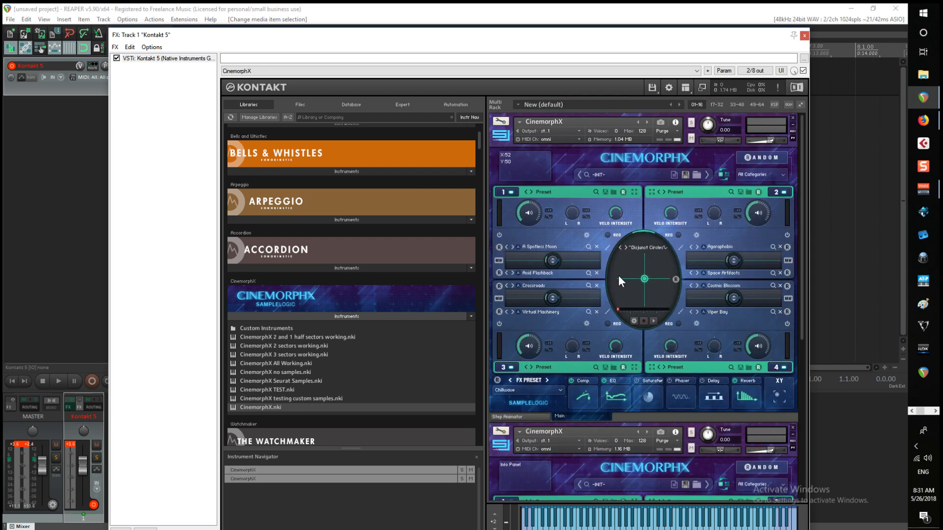
Load Alien Communicator 1 from the Atmospheres, Bizarre category into soundsource 1 of soundcore 3
click(588, 284)
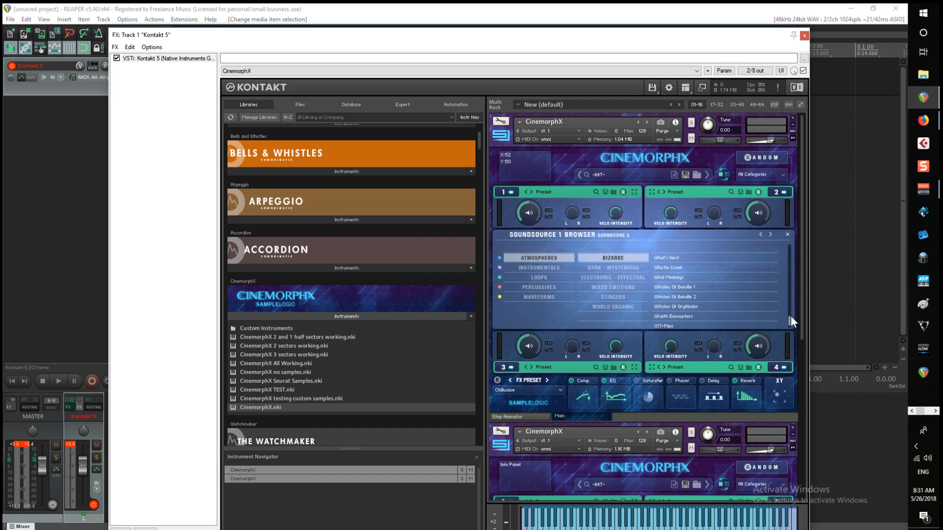
drag(790, 321, 788, 221)
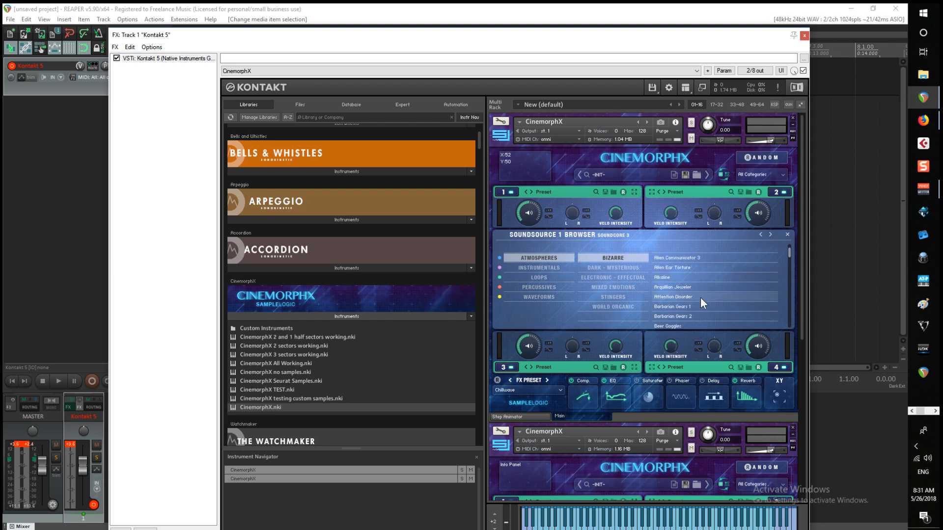
drag(789, 249, 794, 235)
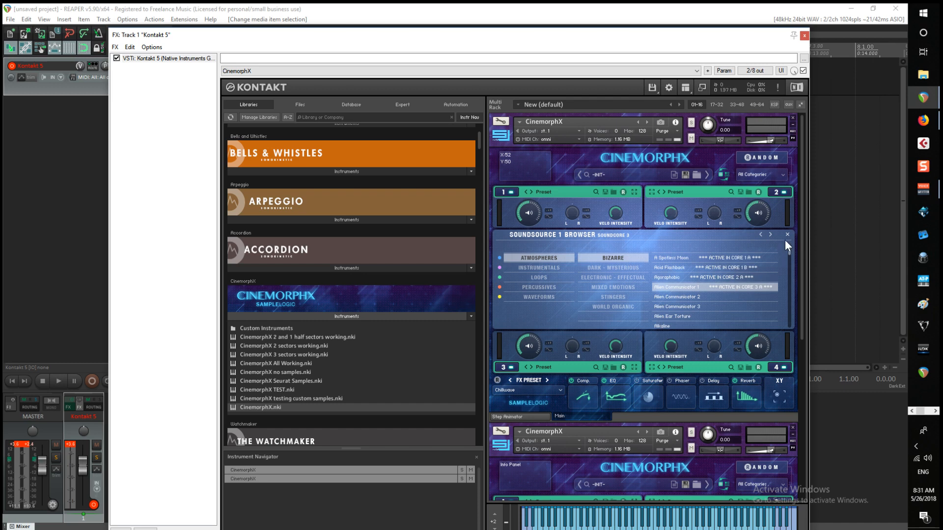
click(787, 234)
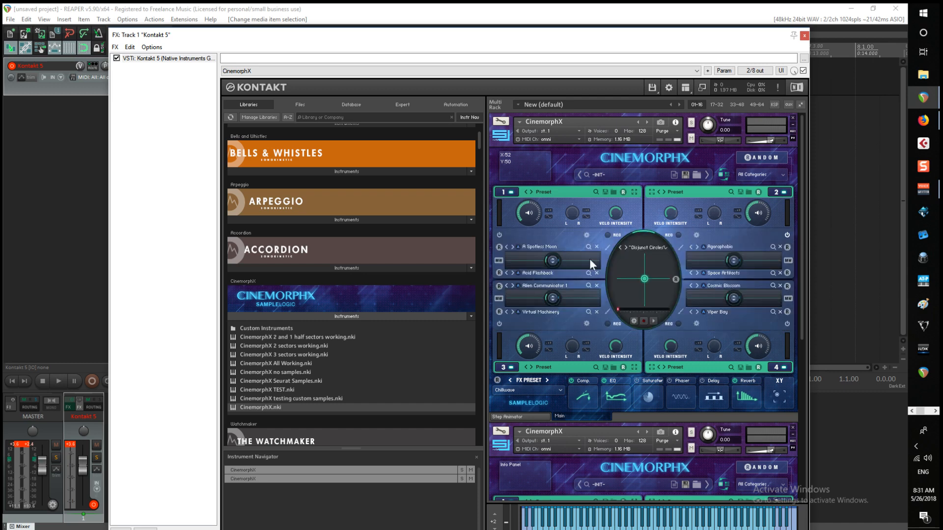
Load Alien Communicator 2 from the Atmospheres, Bizarre category into soundsource 2 of soundcore 3
click(588, 311)
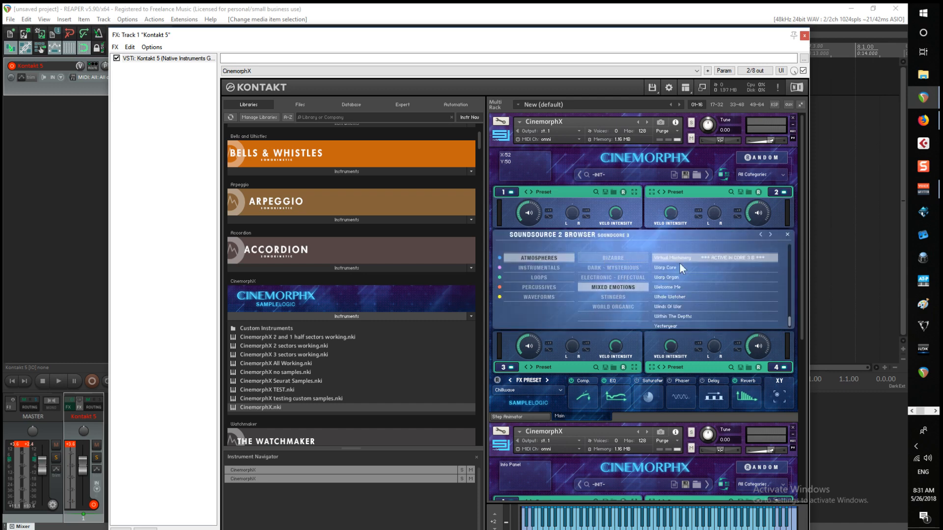
drag(790, 319, 805, 193)
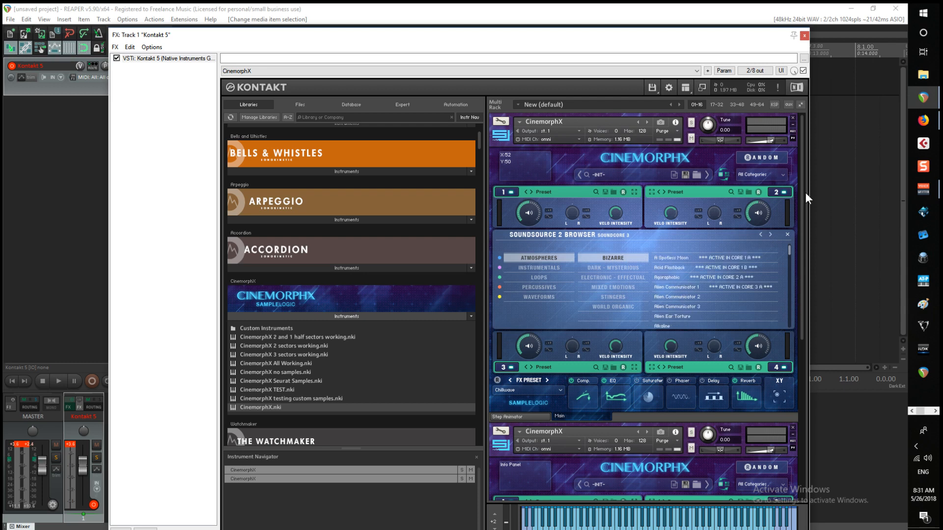
click(713, 295)
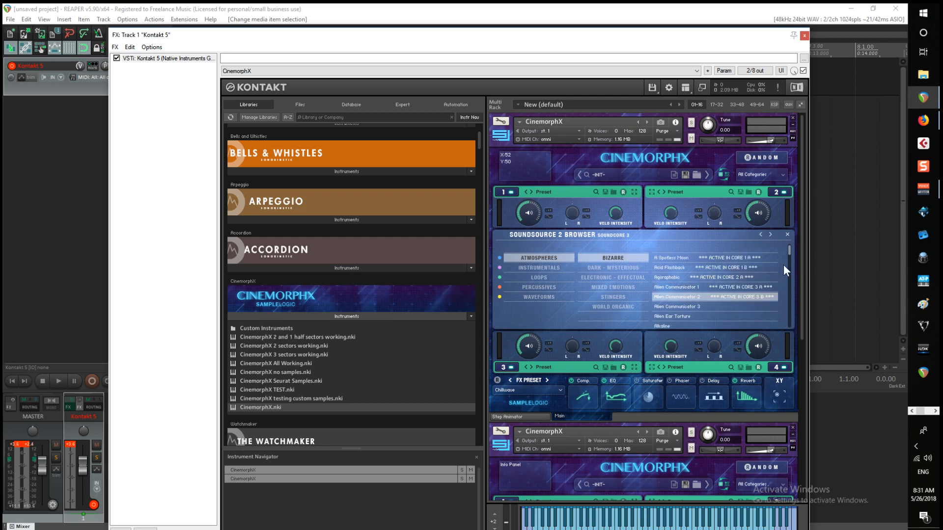
click(787, 234)
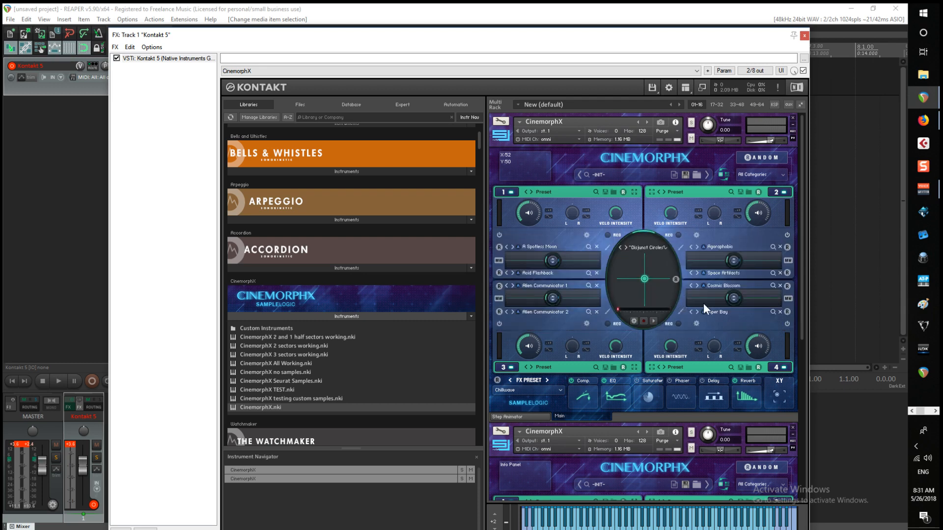
Load Alien Communicator 3 from the Atmospheres, Bizarre category into soundsource 1 of soundcore 4
click(776, 285)
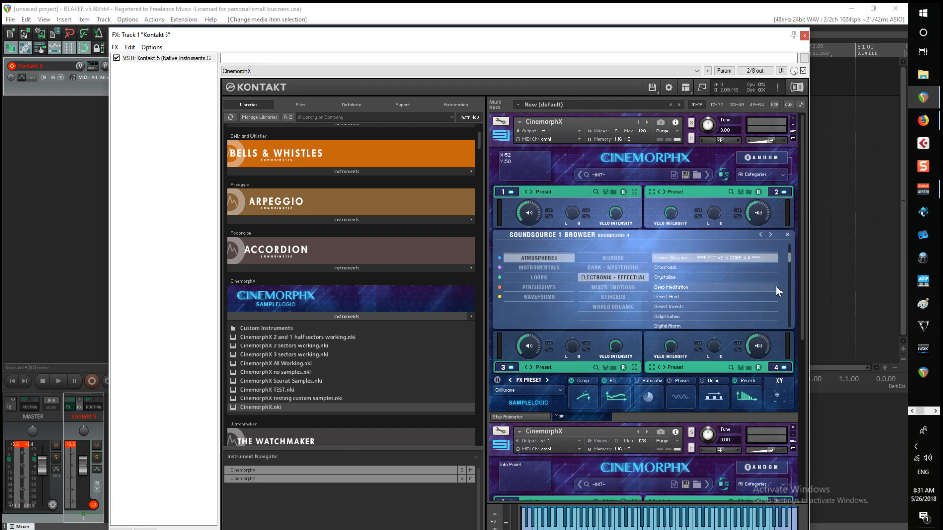
click(788, 233)
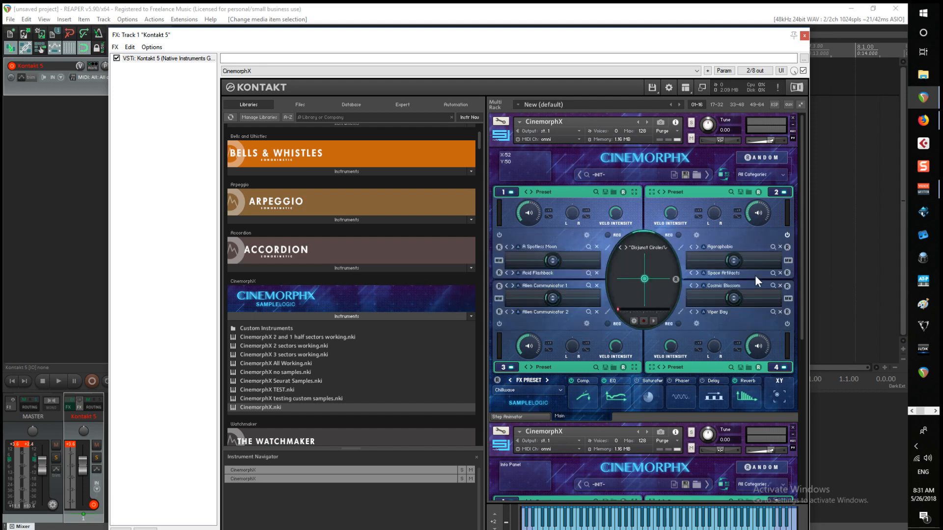
click(771, 285)
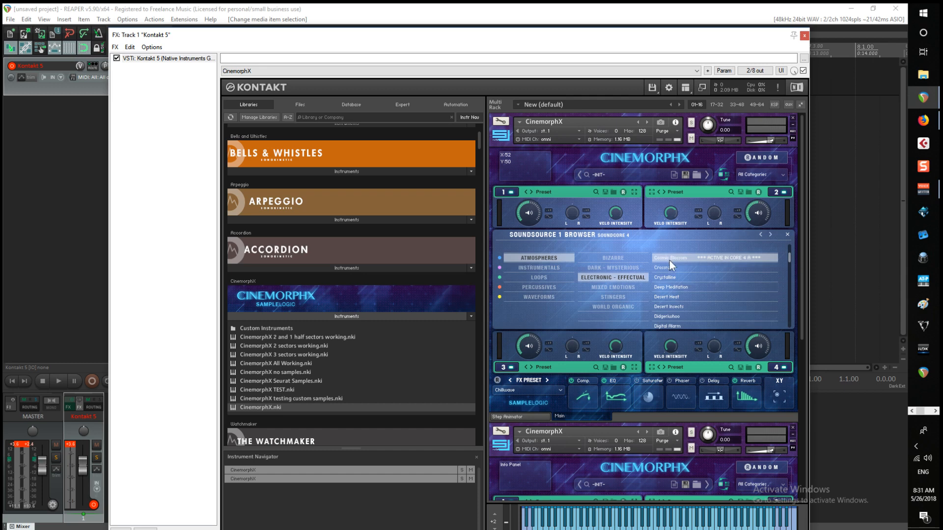
drag(791, 318, 791, 212)
click(718, 307)
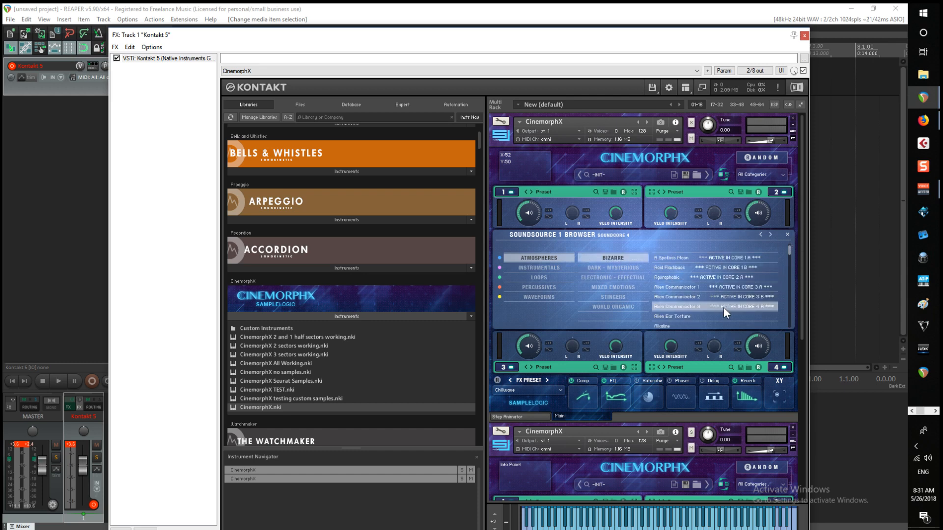
click(787, 235)
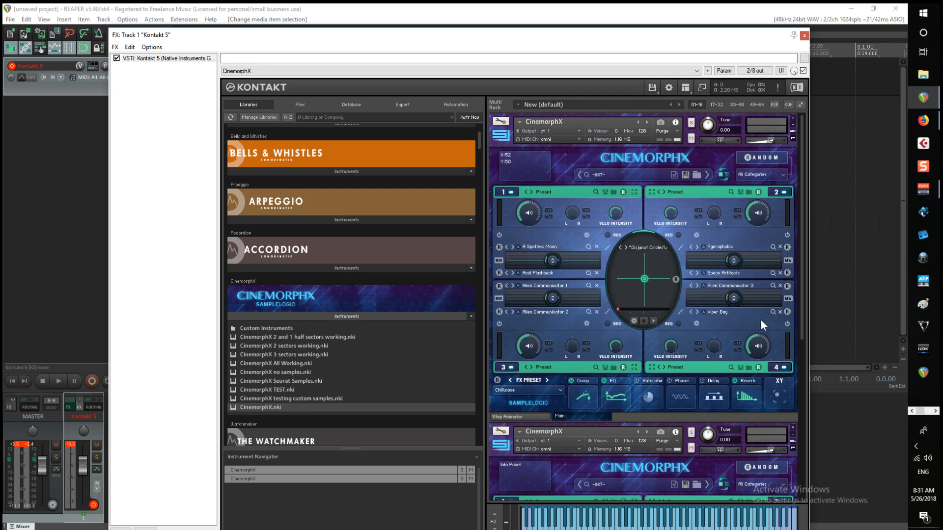
Load Alien Ear Torture from the Atmospheres, Bizarre category into soundsource 2 of soundcore 4
click(773, 311)
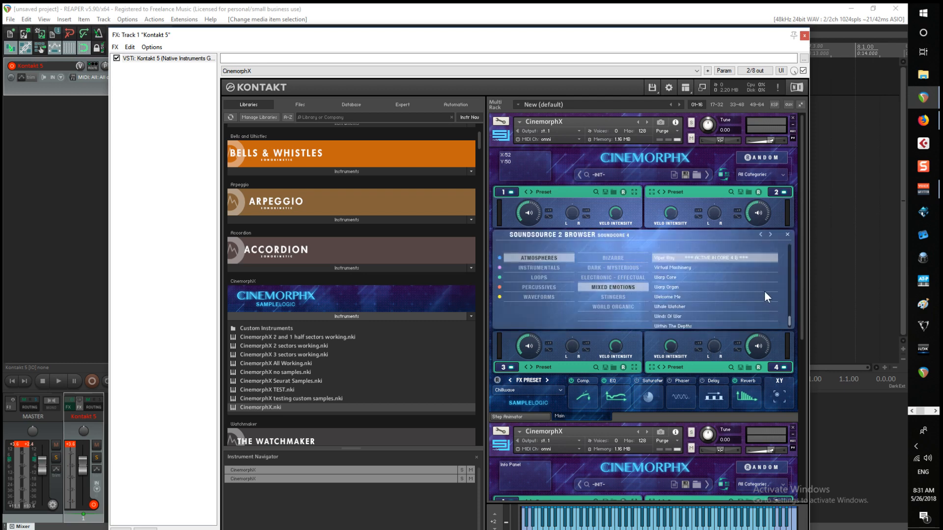
click(613, 260)
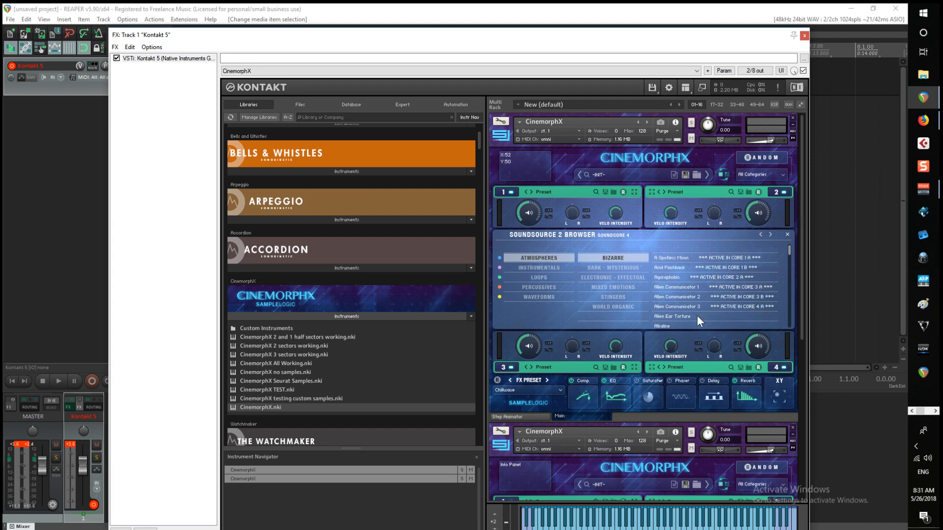
click(787, 233)
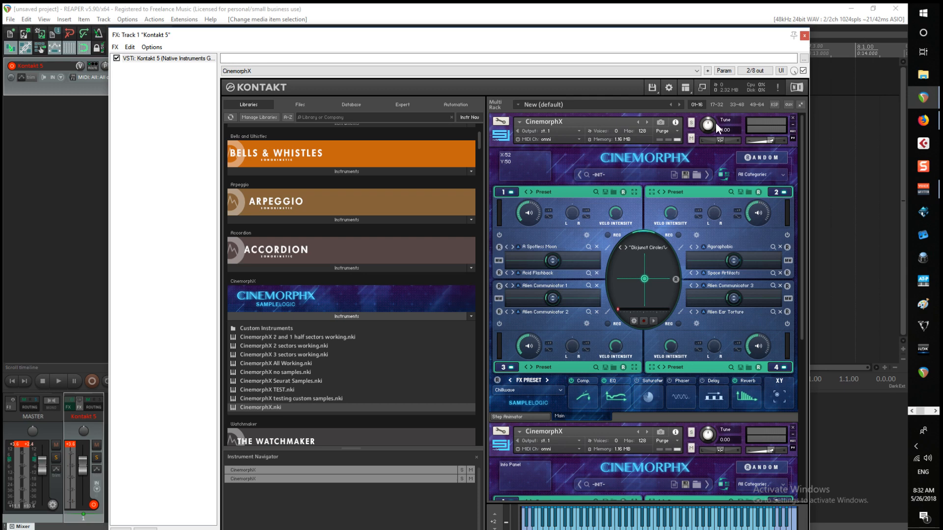
Solo the first CinemorphX instrument and check the zones mapped to groups 8, 10 and 11 in its instrument editor
click(691, 122)
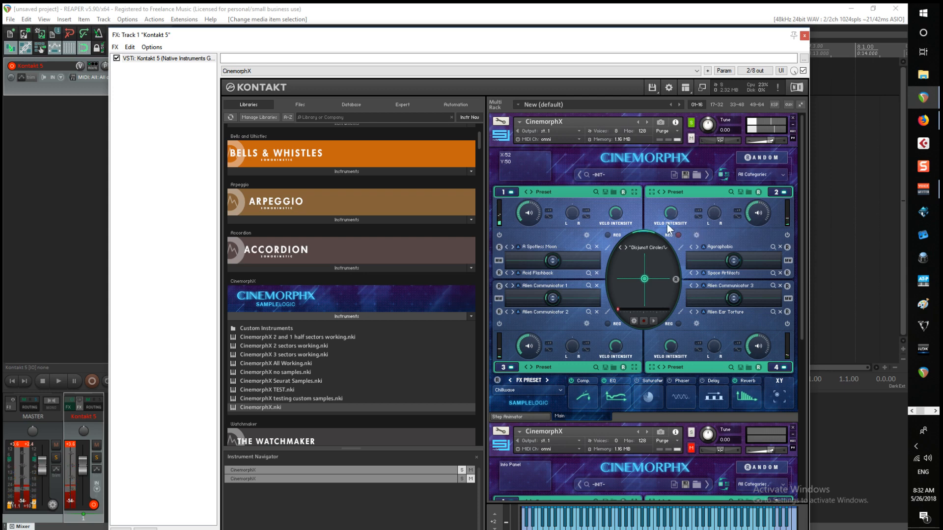
click(503, 123)
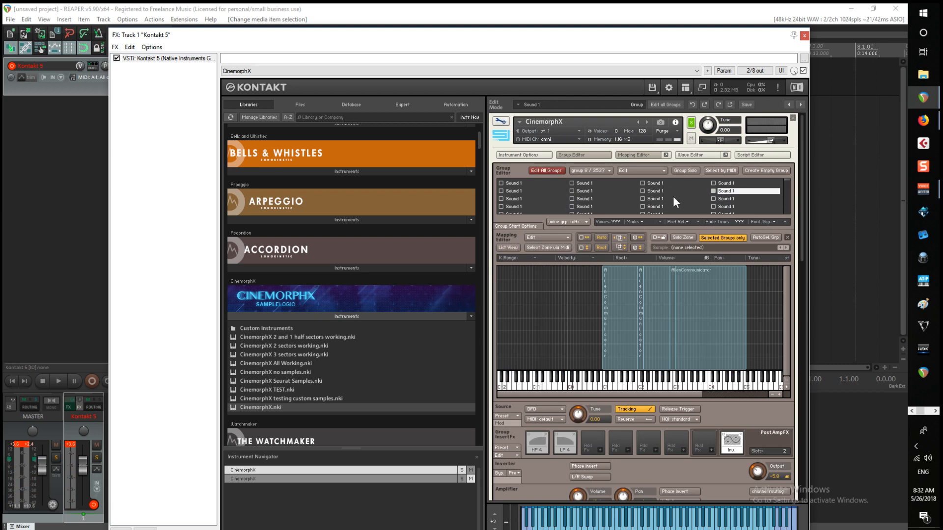
click(582, 199)
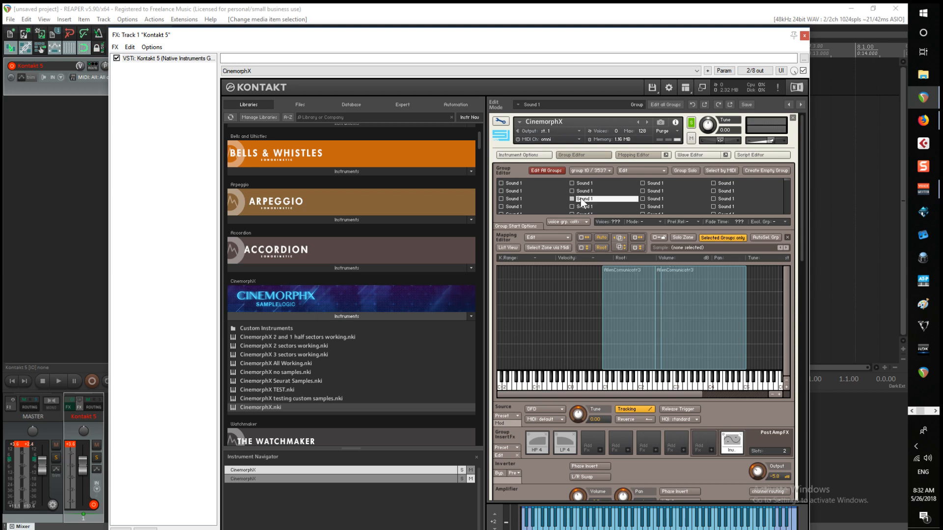
click(649, 198)
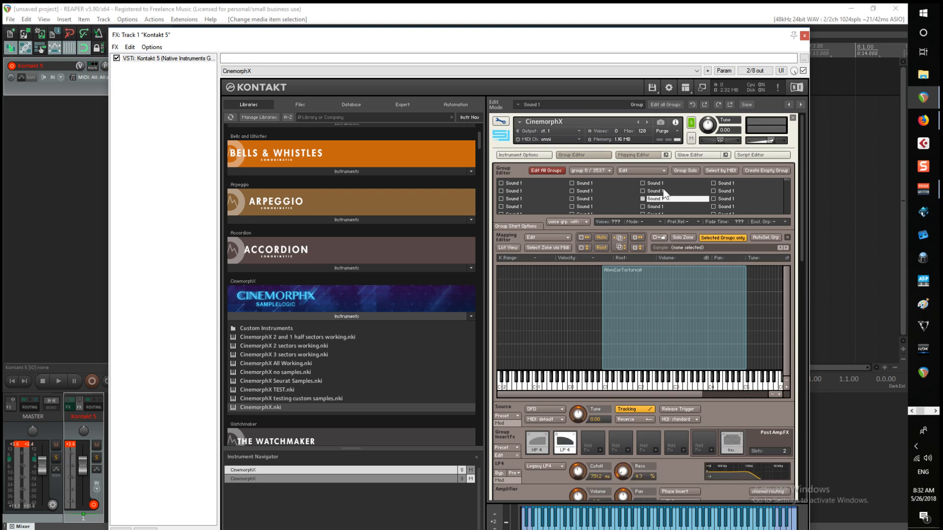
Compare the zone mappings of groups 1, 5, 2, 10 and 11, and return to the performance view
click(522, 184)
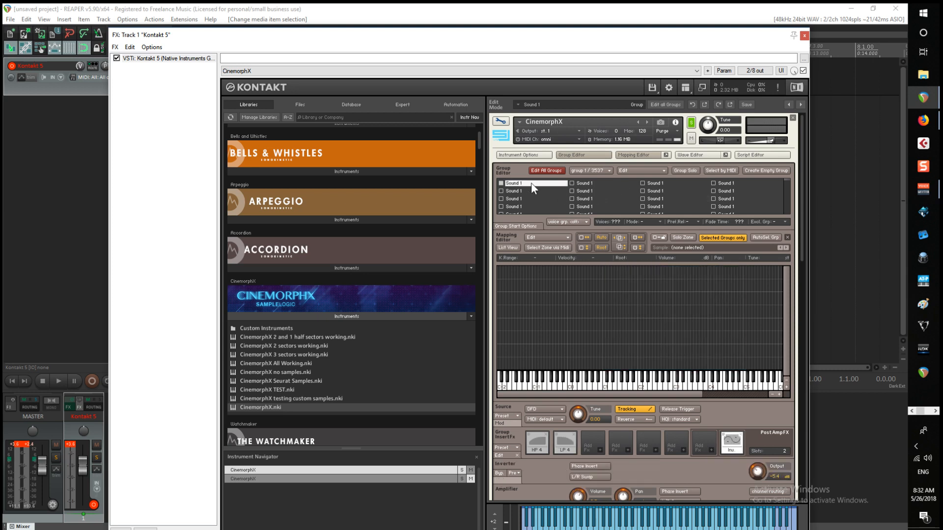
double_click(533, 184)
click(531, 182)
click(531, 192)
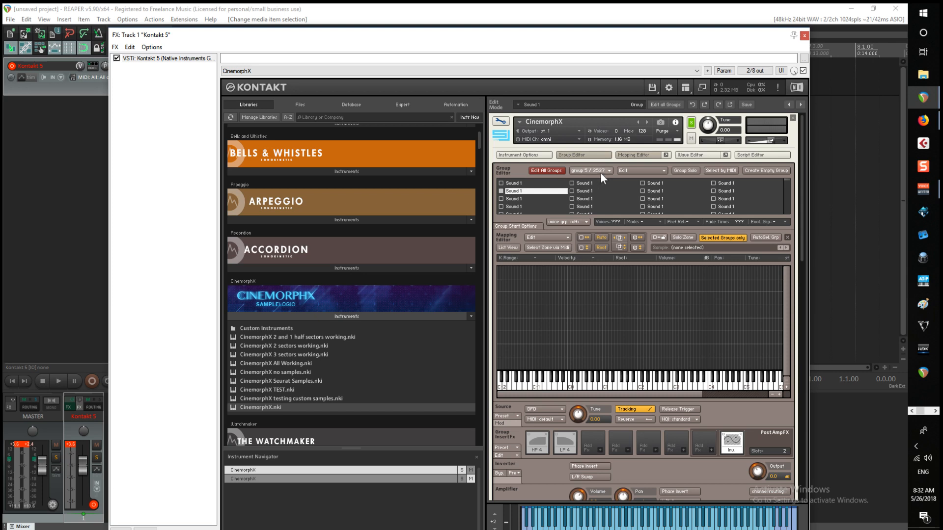
click(591, 184)
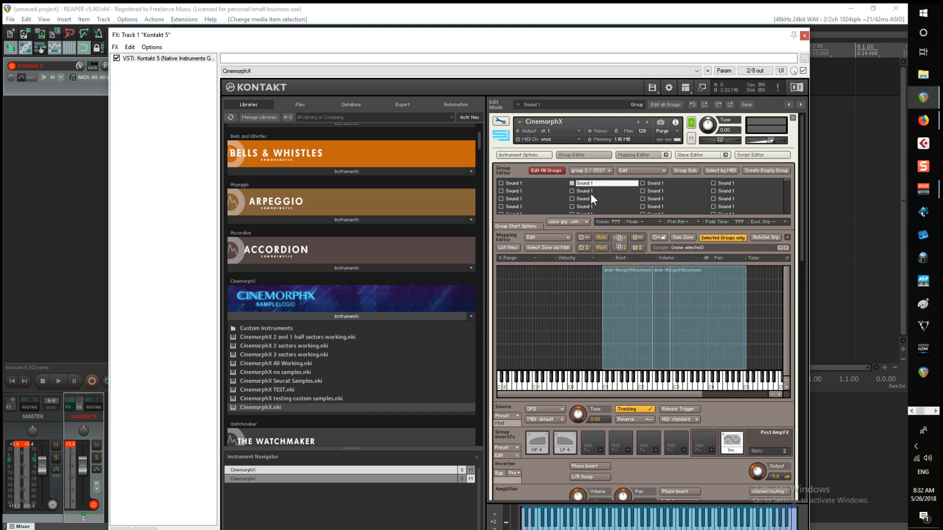
click(647, 199)
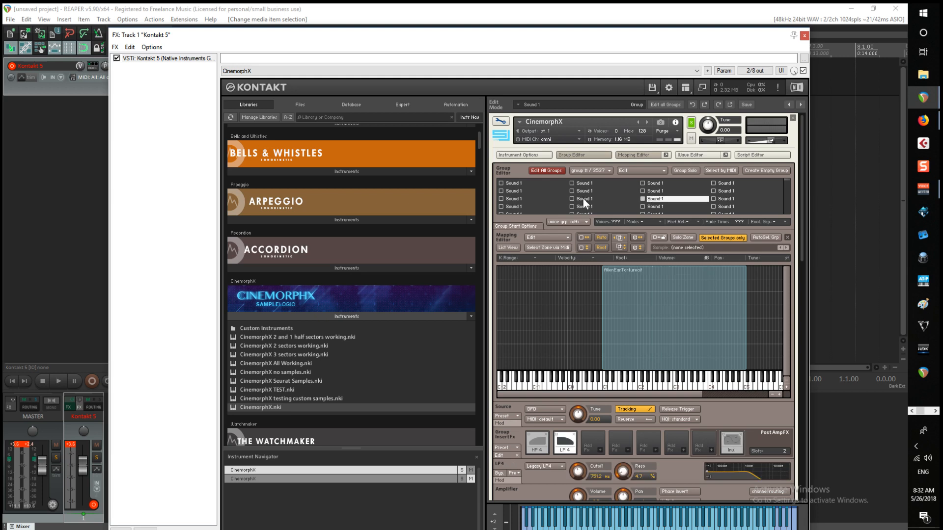
click(583, 198)
click(648, 199)
click(501, 121)
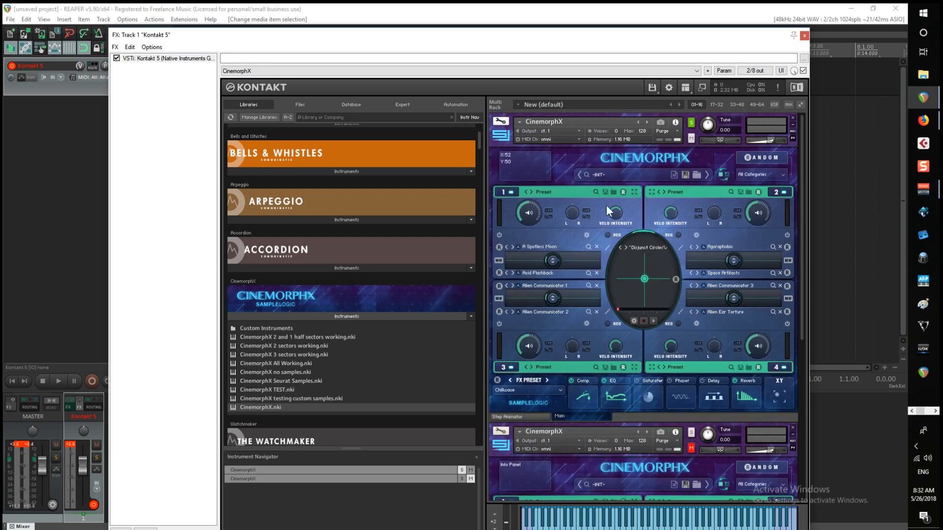
Review the sound list for soundsource 1 of soundcore 1, and reopen the instrument editor
click(588, 246)
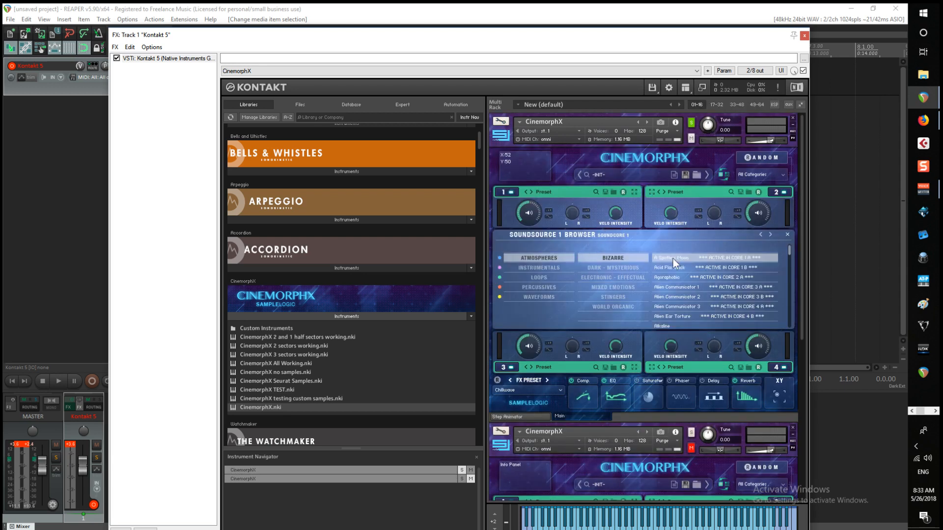
click(786, 234)
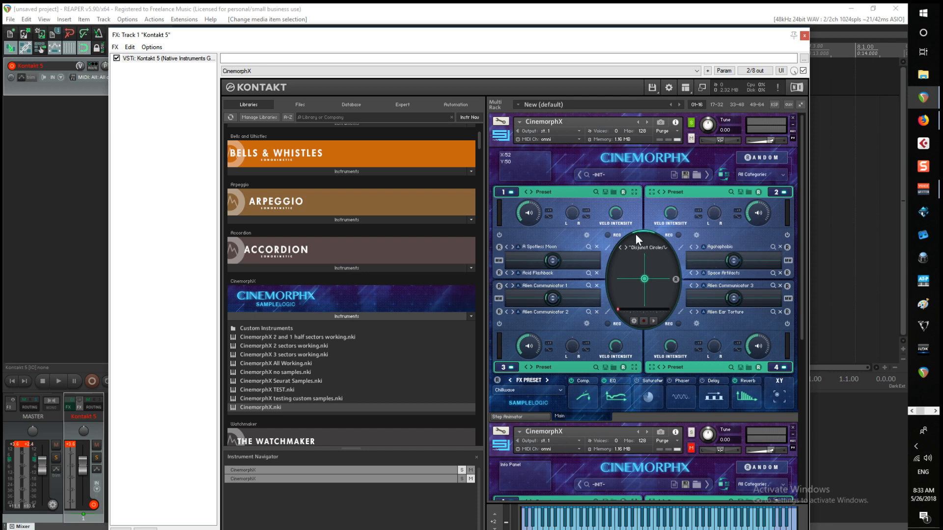
click(500, 122)
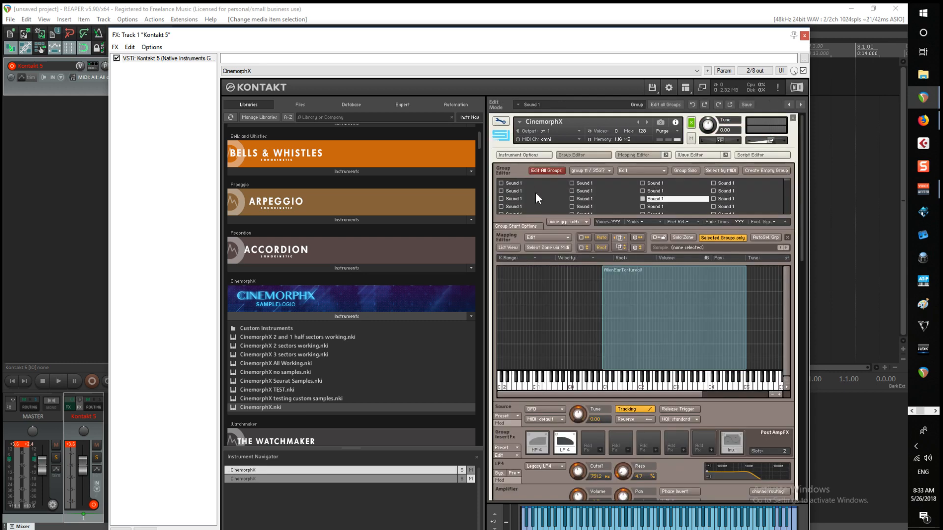
Compare the zone mappings of groups 8, 11, 12 and 16 with the sounds loaded in the first CinemorphX instrument's performance view
drag(786, 180, 795, 145)
click(501, 121)
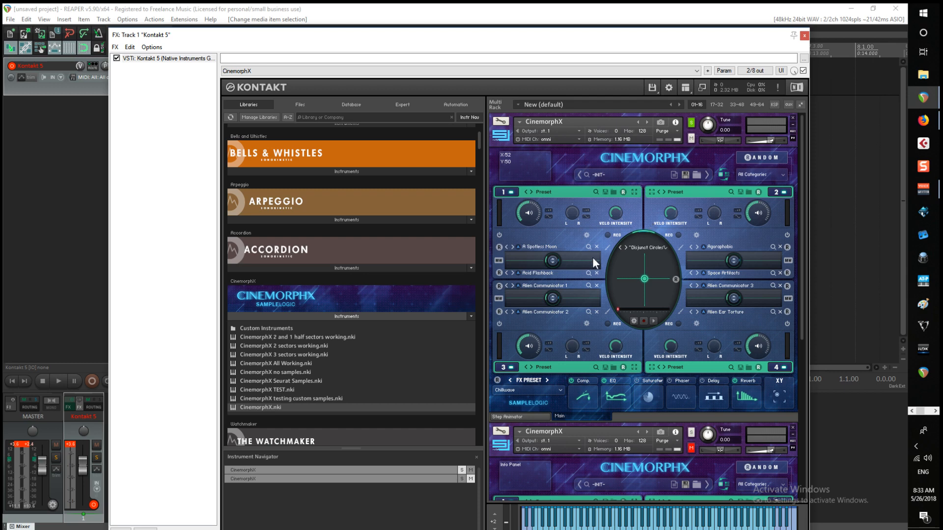
click(500, 121)
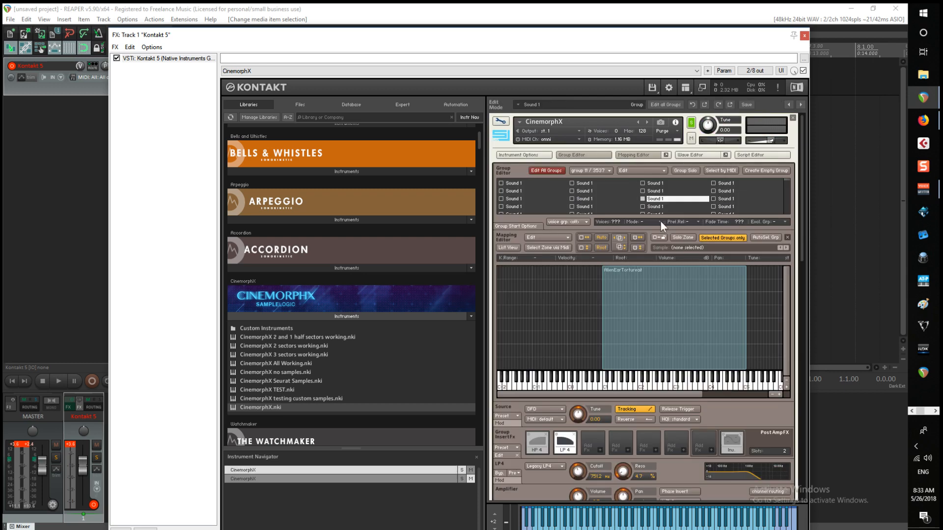
click(726, 199)
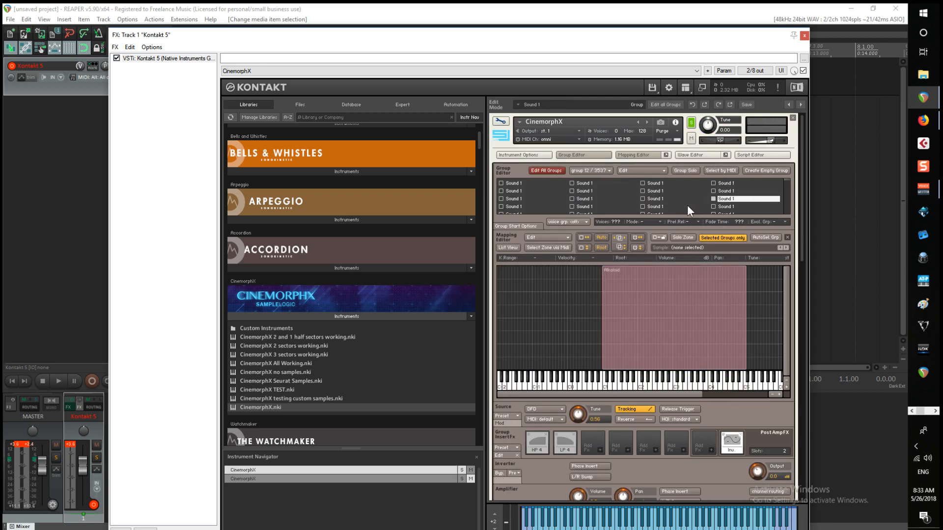
click(656, 199)
click(726, 199)
click(724, 207)
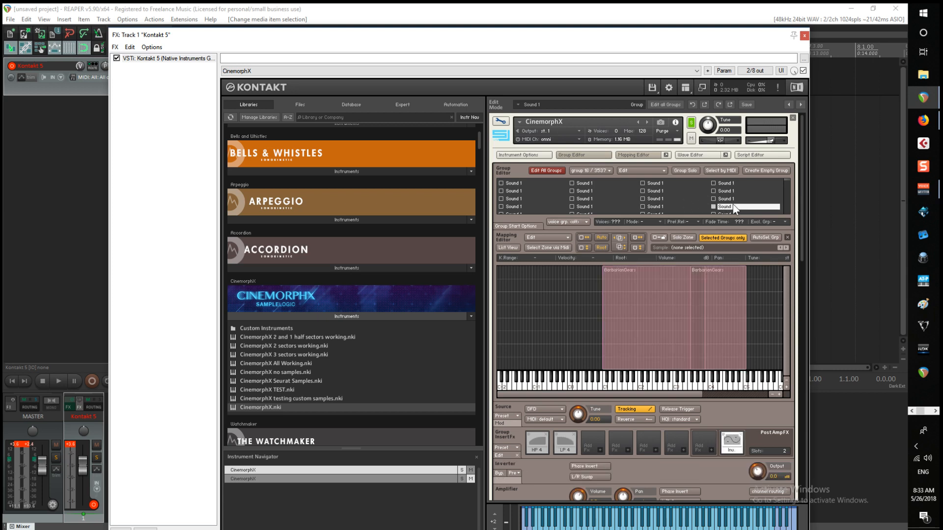
click(736, 200)
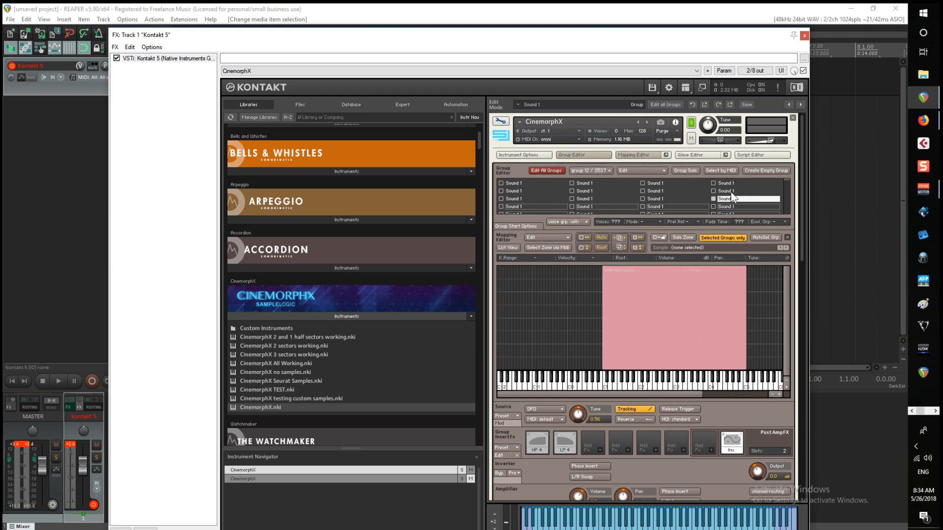
key(Up)
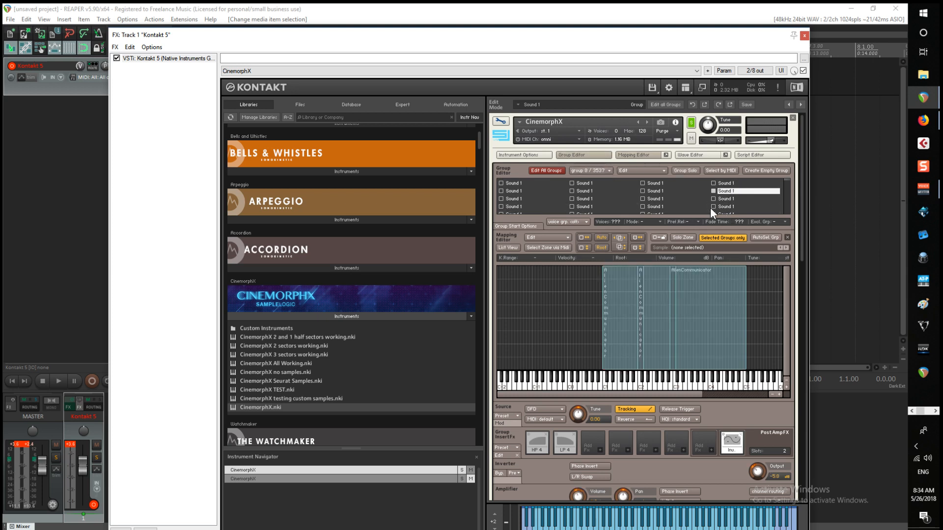
click(655, 197)
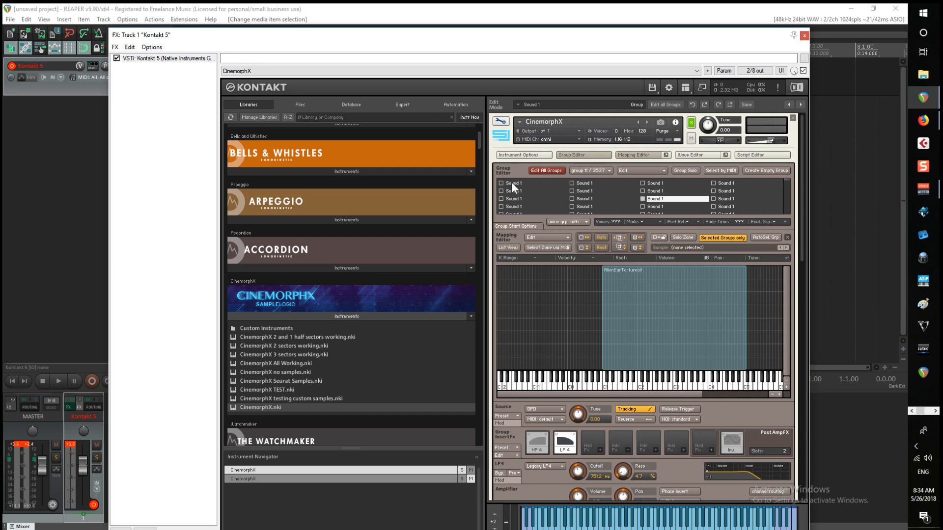
click(502, 122)
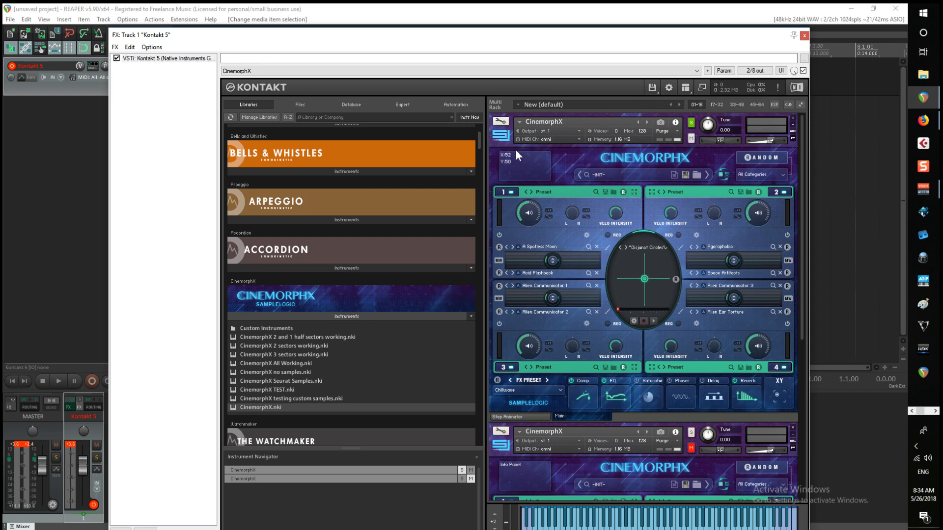
click(502, 123)
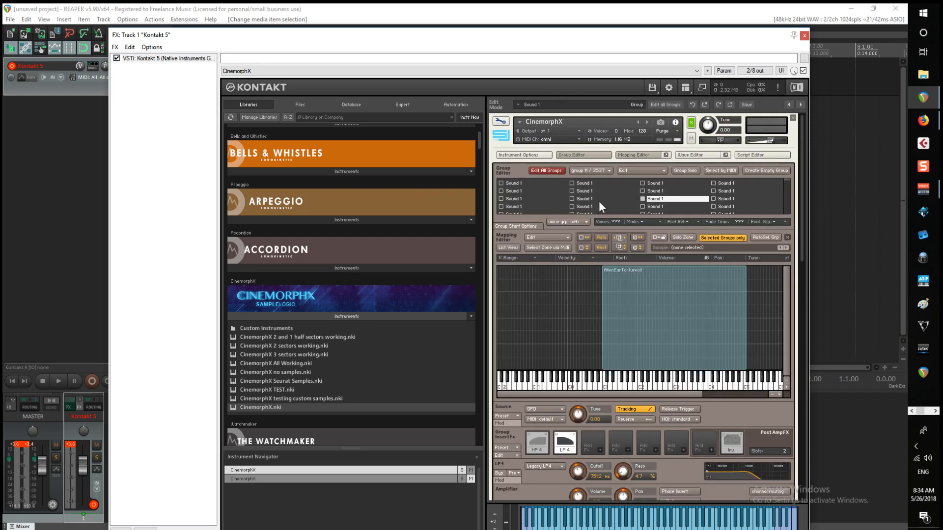
Turn off the Selected Groups Only filter in the first instrument's Mapping Editor and delete all zones across its groups
right_click(515, 189)
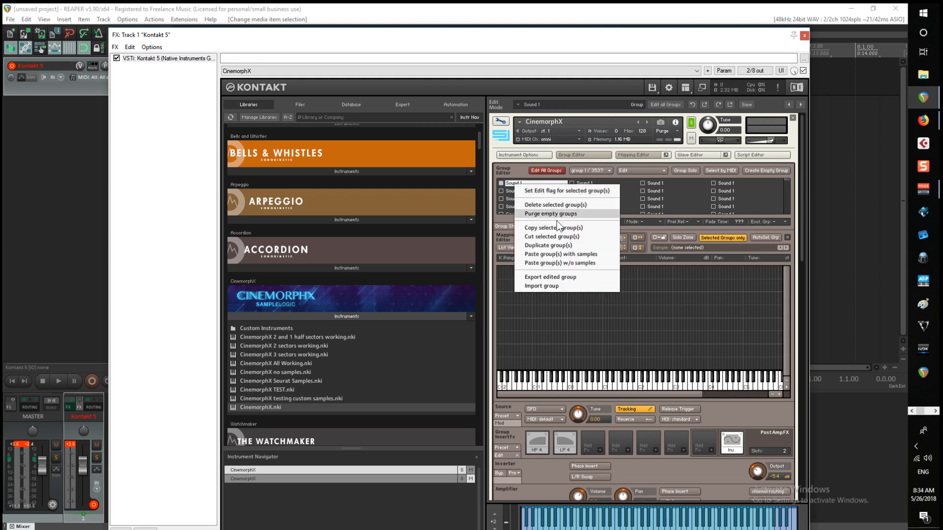
click(715, 240)
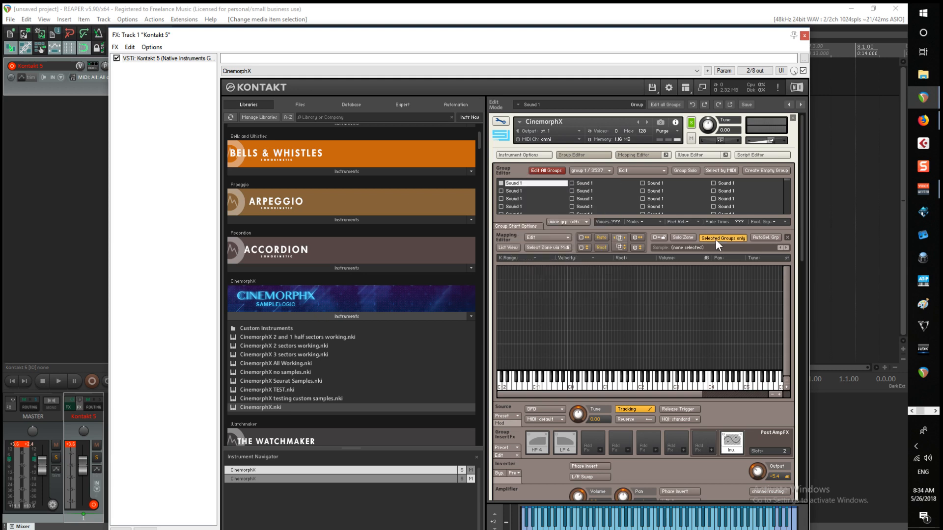
click(715, 239)
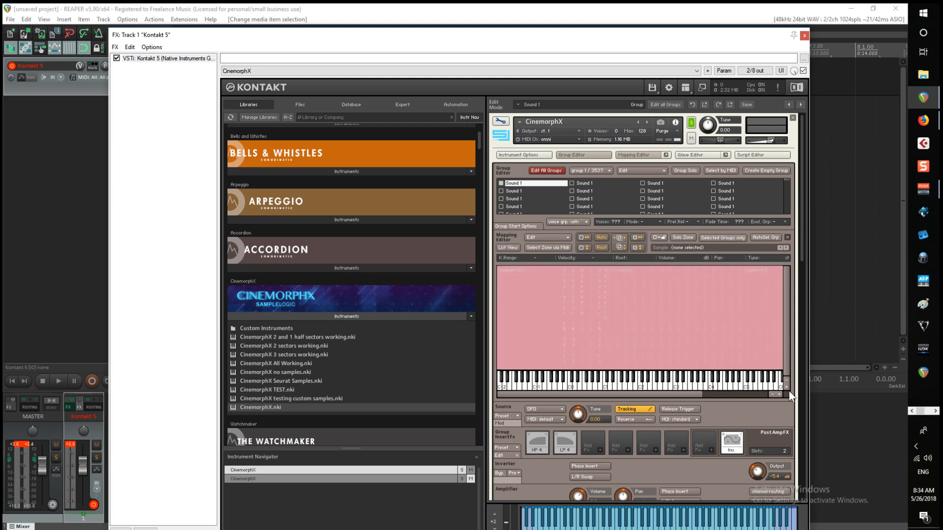
drag(693, 394, 789, 392)
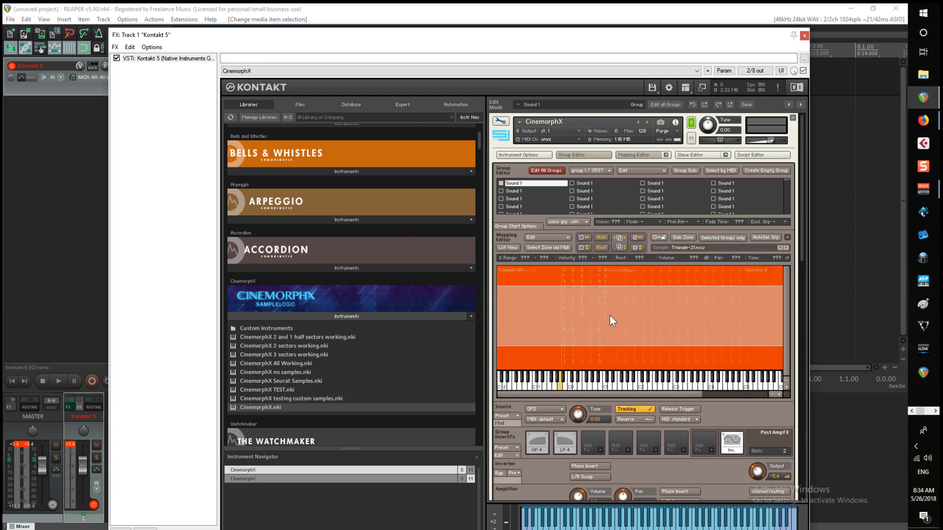
right_click(693, 318)
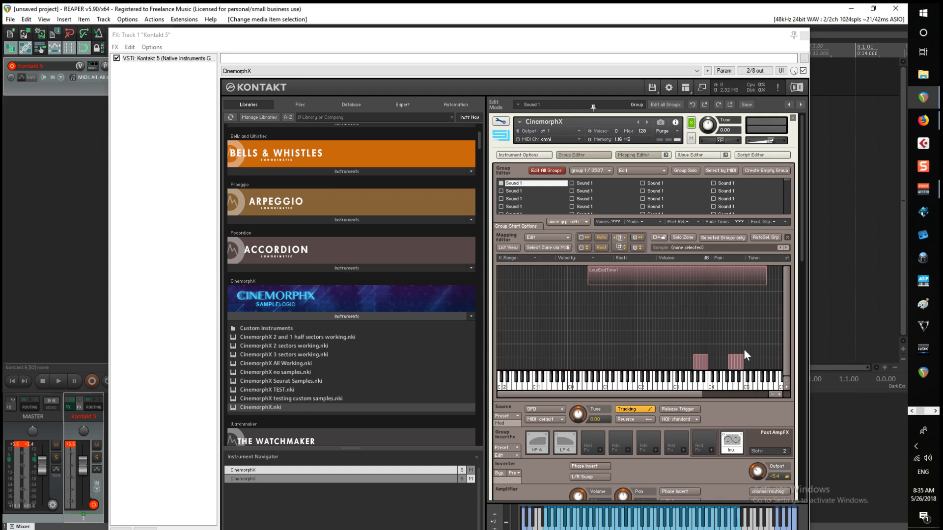
drag(758, 371, 613, 269)
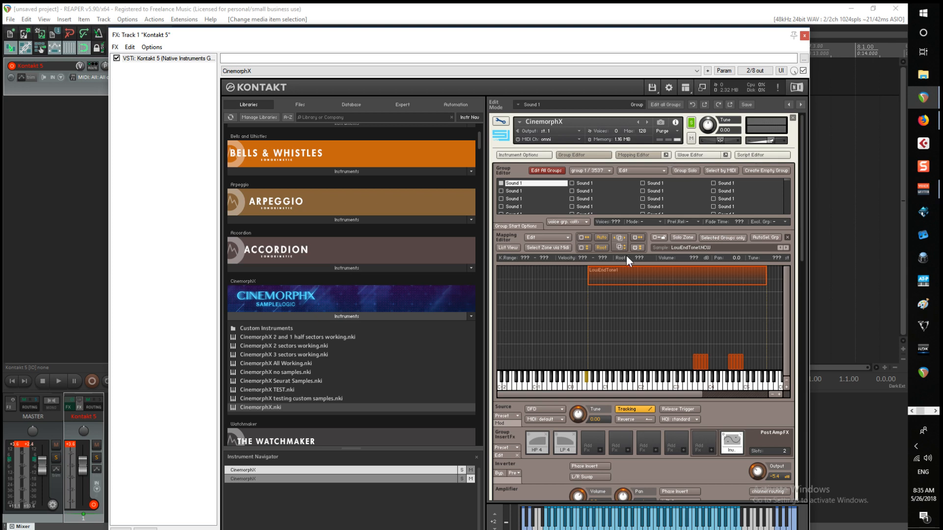
right_click(701, 285)
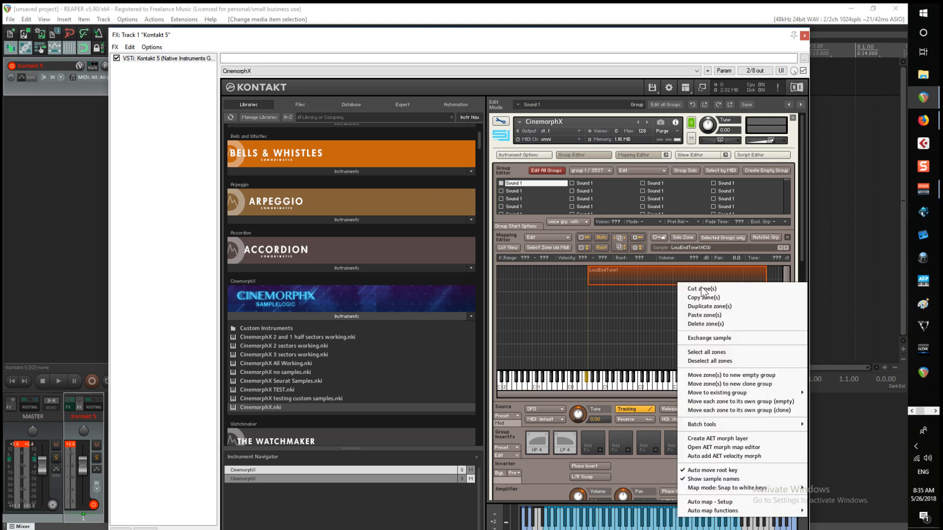
click(701, 324)
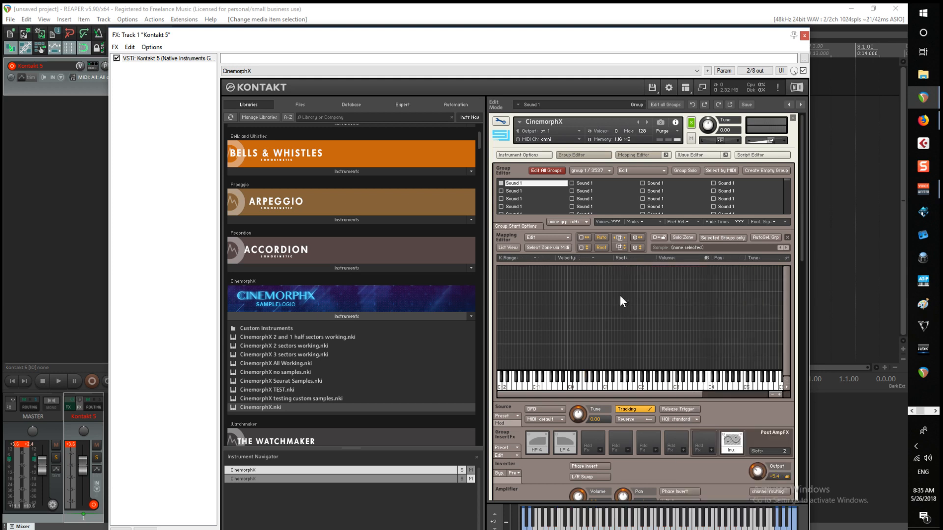
Check several groups, including 11 and 14, for leftover zones, and purge the empty groups from the first instrument
click(517, 191)
click(594, 191)
click(660, 207)
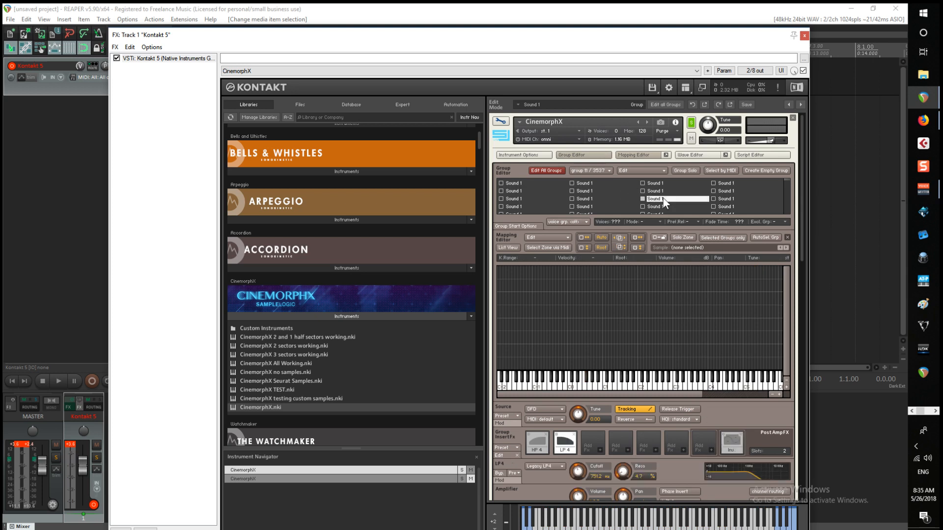
click(584, 206)
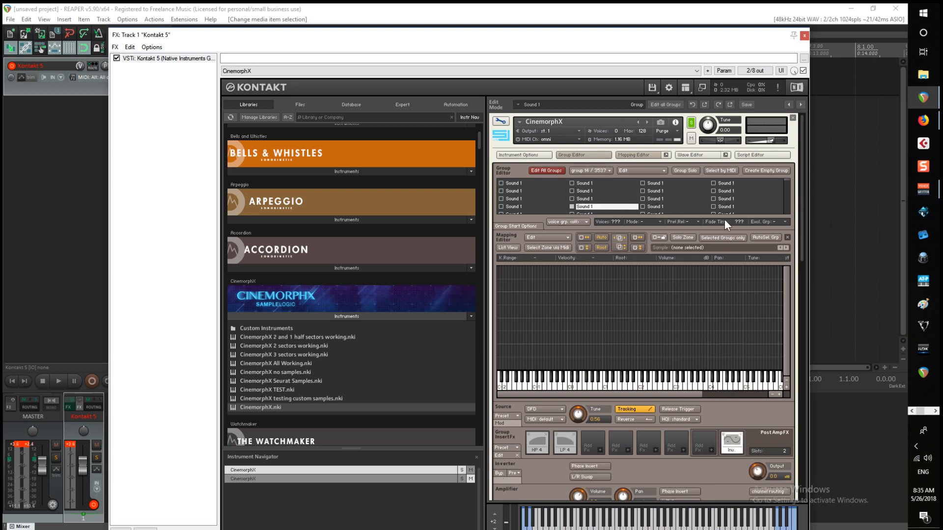
click(515, 184)
right_click(516, 183)
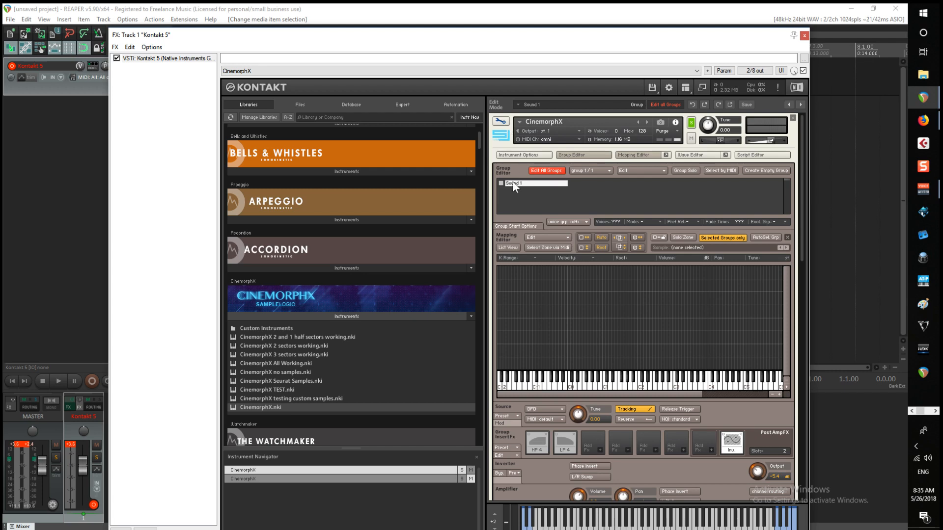
click(501, 122)
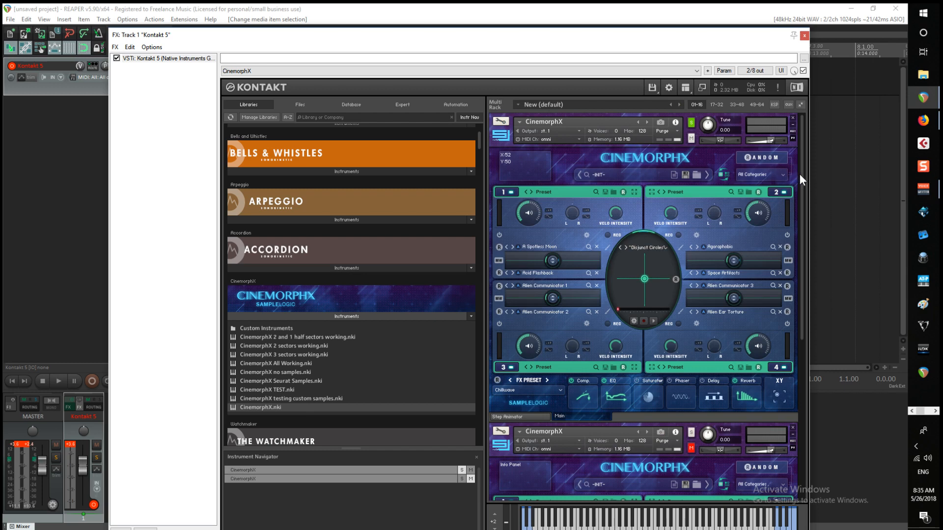
Copy groups 1 through 11 from the second CinemorphX instrument's Group Editor and return to the performance view
scroll(803, 210, down, 5)
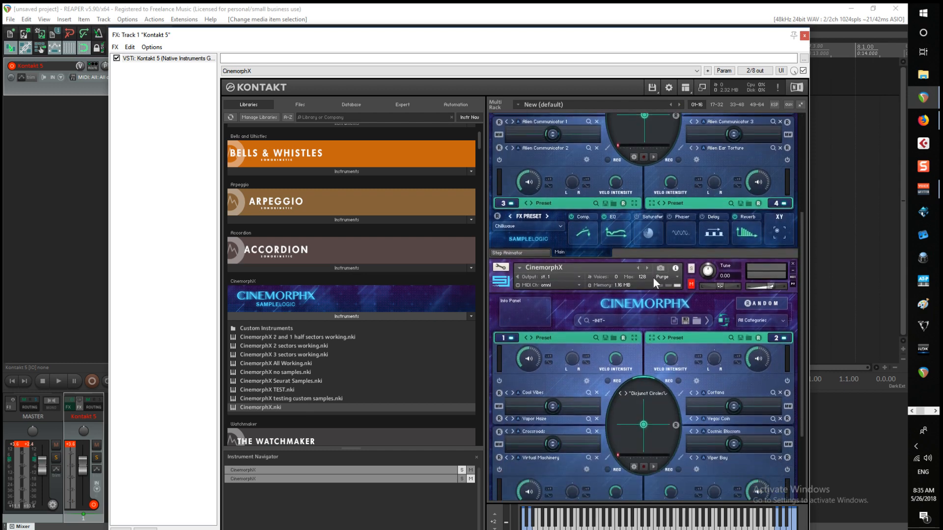
click(500, 269)
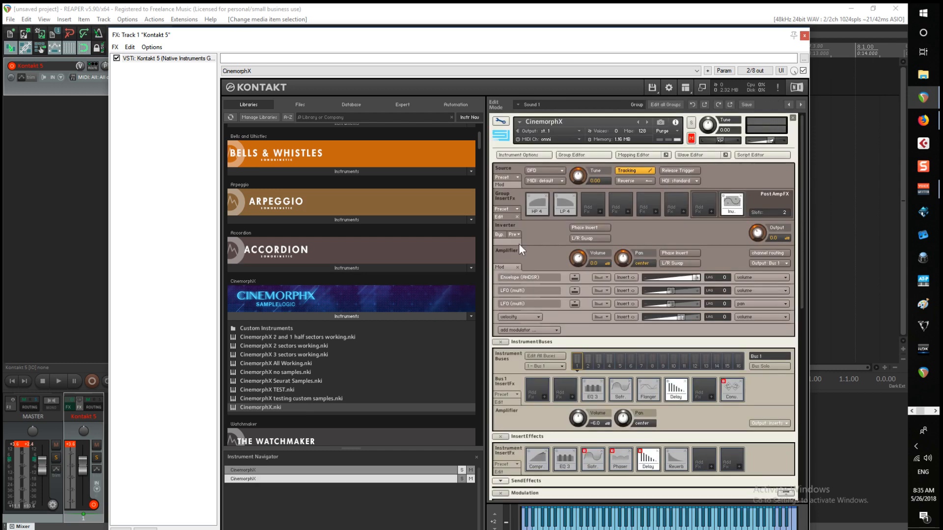
click(581, 156)
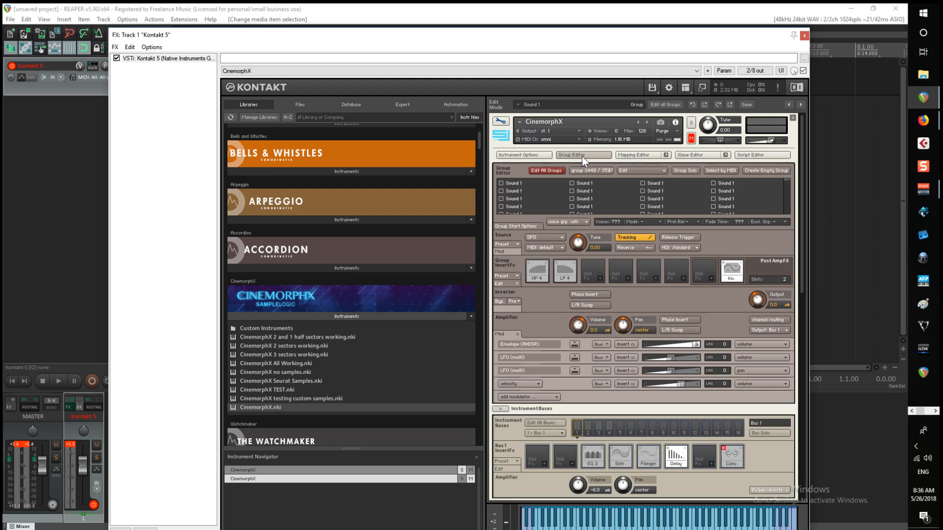
click(654, 199)
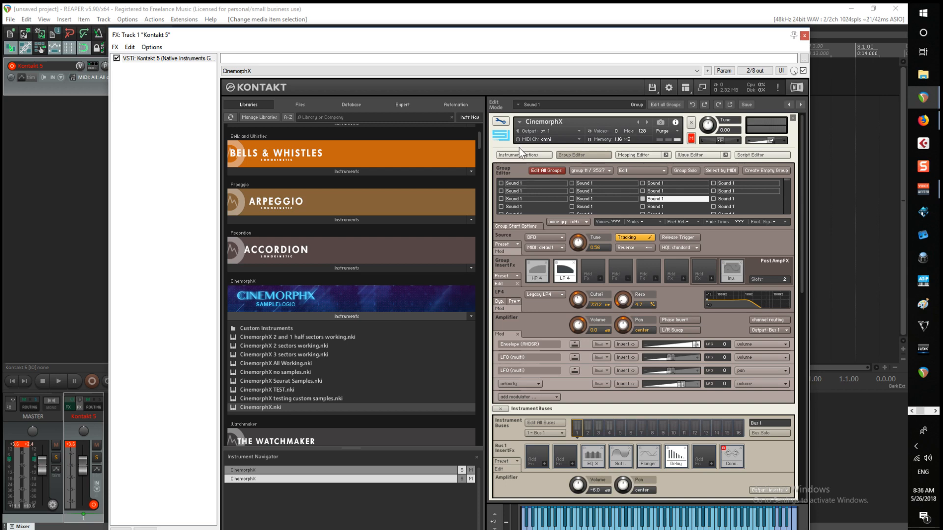
right_click(519, 191)
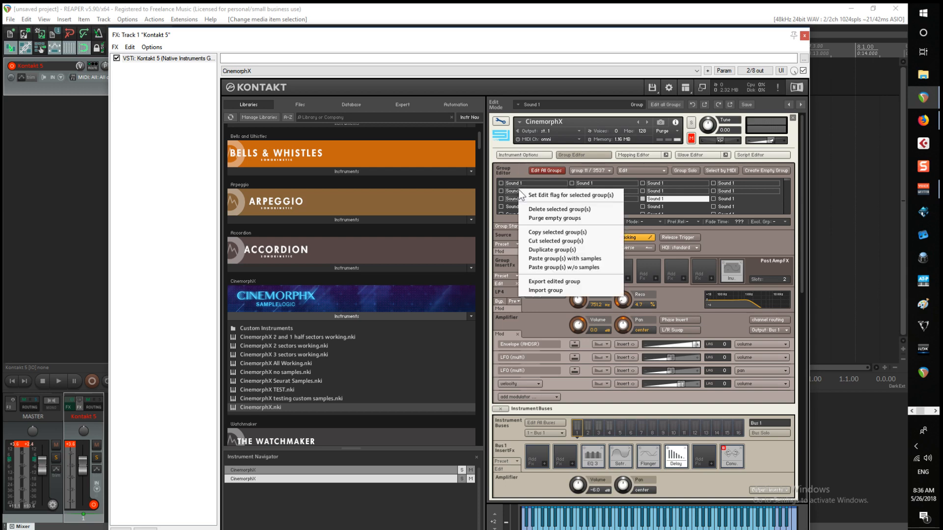
click(563, 234)
click(500, 122)
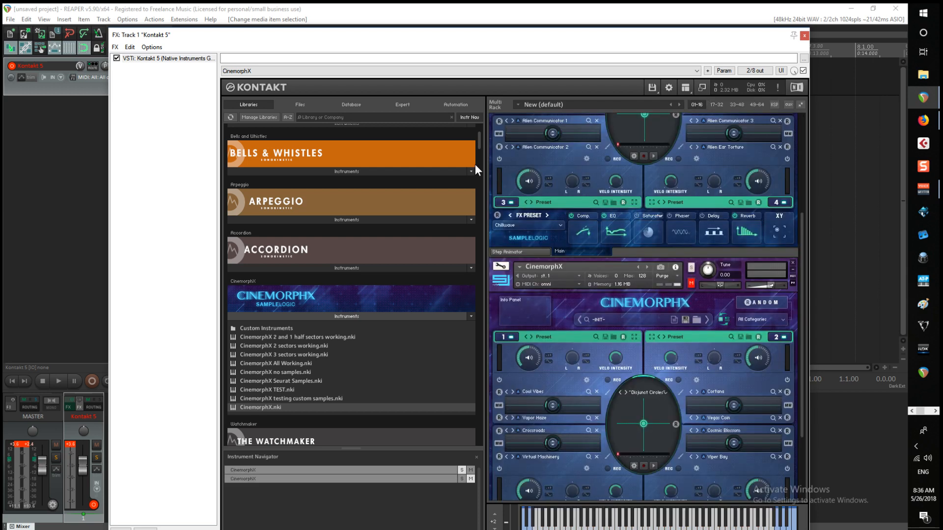
Paste the copied groups with their samples into the first CinemorphX instrument, and delete the surplus empty Sound 1 group
drag(800, 246, 802, 104)
click(500, 122)
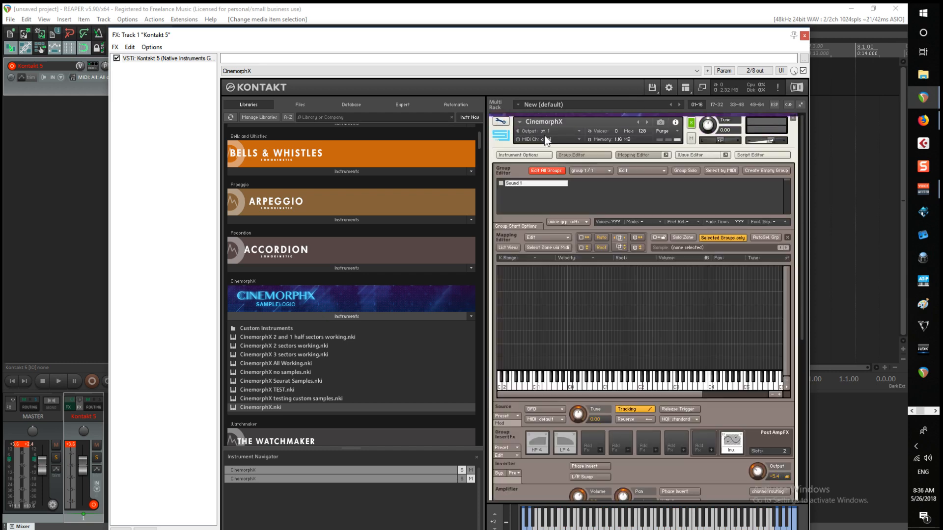
right_click(592, 185)
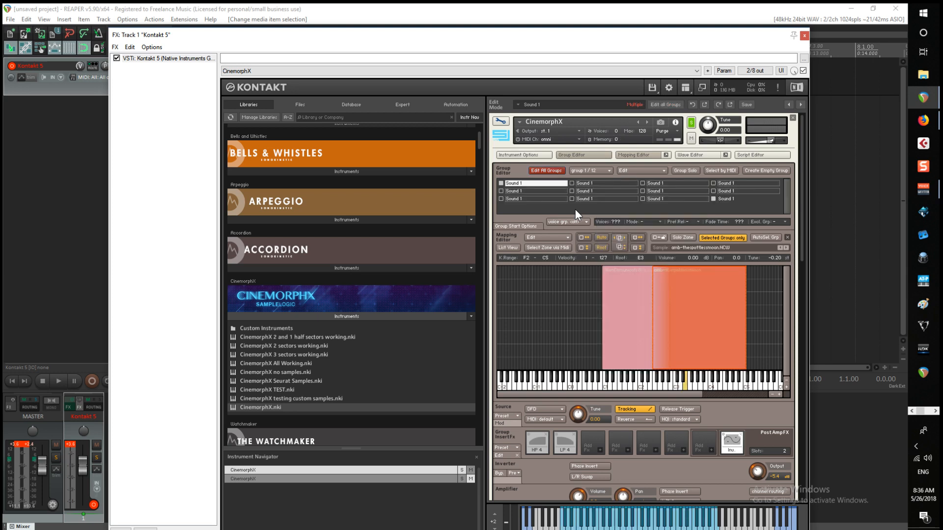
click(528, 184)
right_click(527, 183)
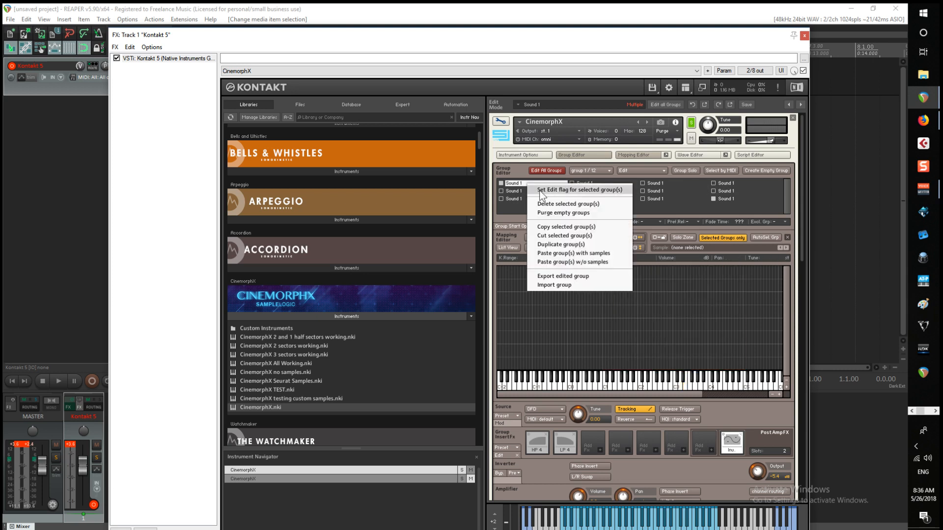
click(567, 204)
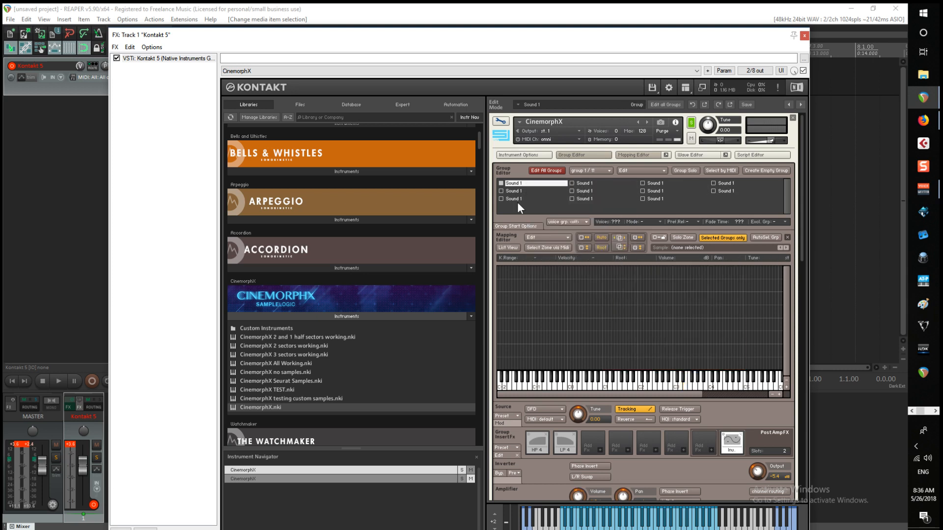
Examine the zone mappings of groups 2, 6 and 1 in the rebuilt instrument and compare them with its performance view
click(587, 183)
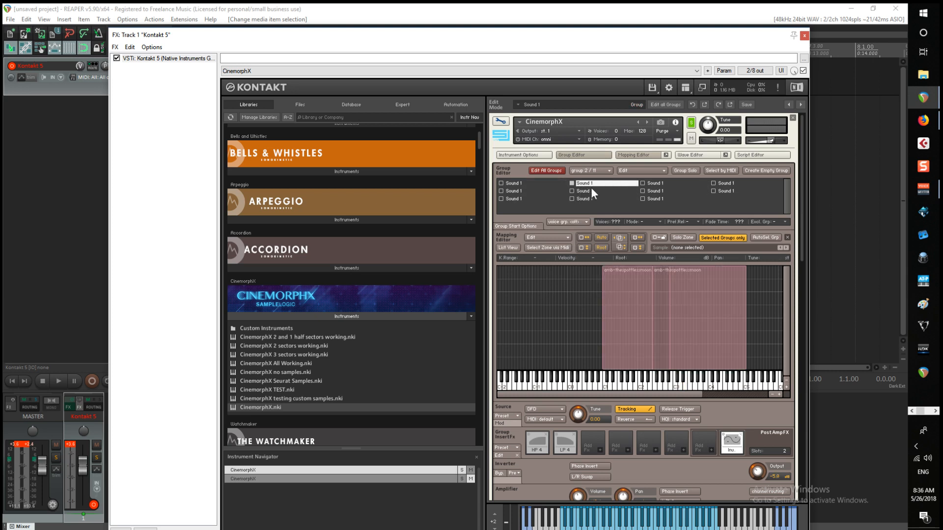
click(588, 190)
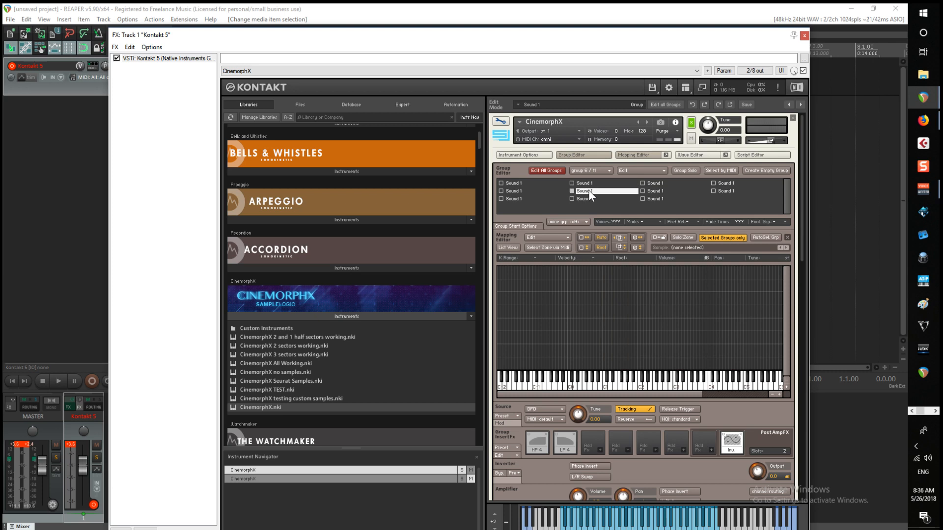
click(515, 185)
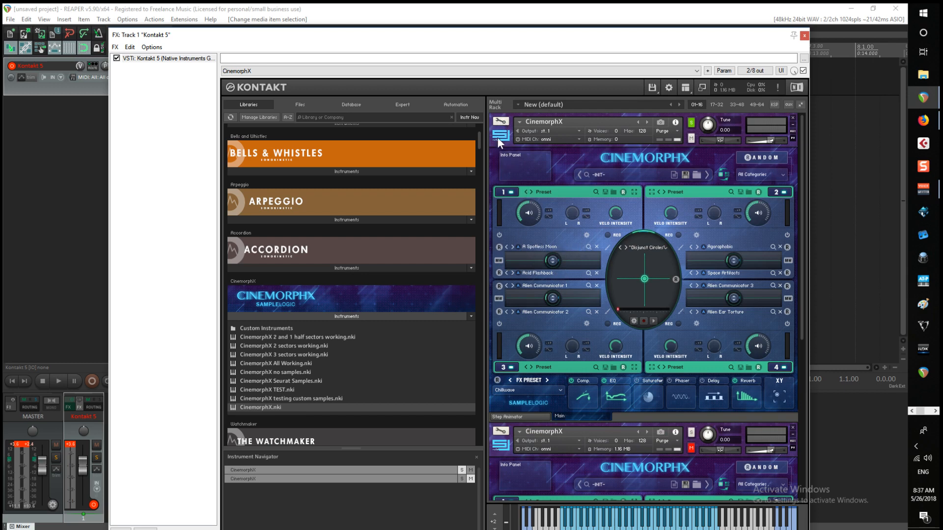
click(500, 123)
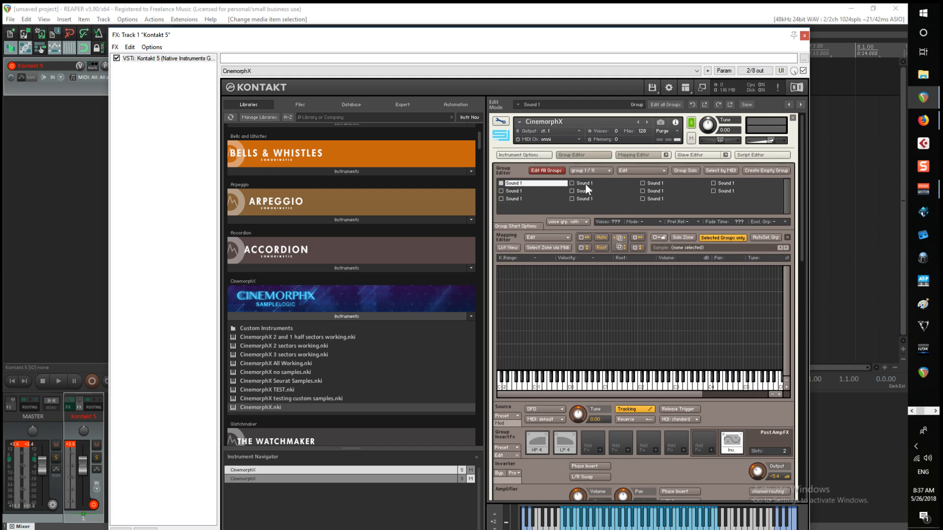
Examine group 2's sample zones in the first instrument's mapping and return to the performance view
click(502, 122)
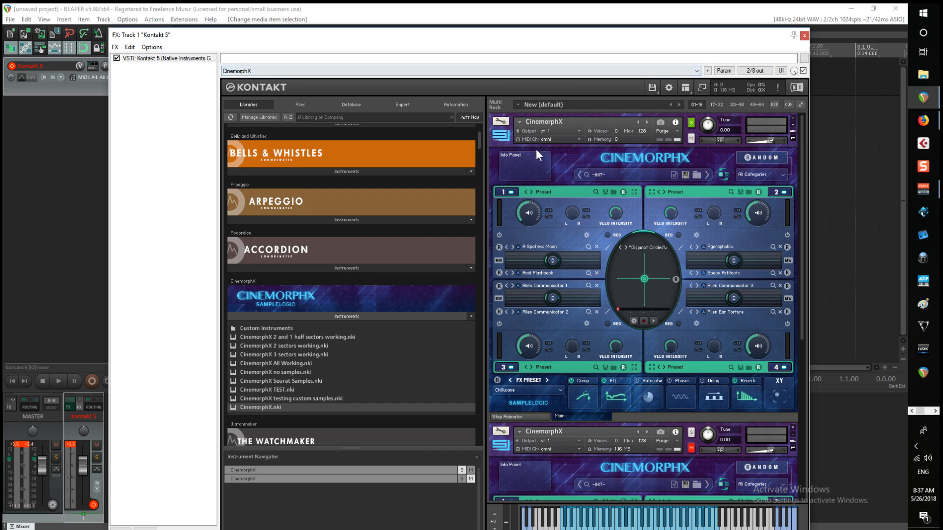
click(500, 121)
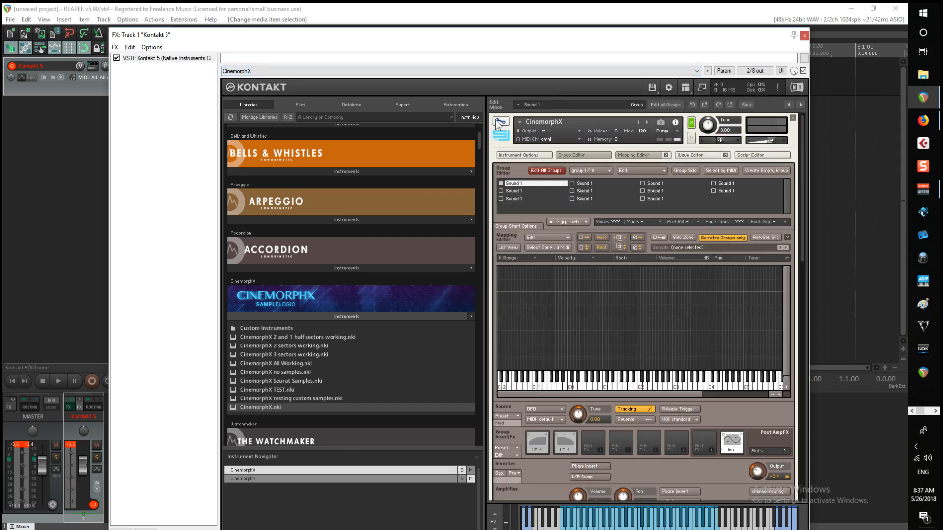
click(582, 183)
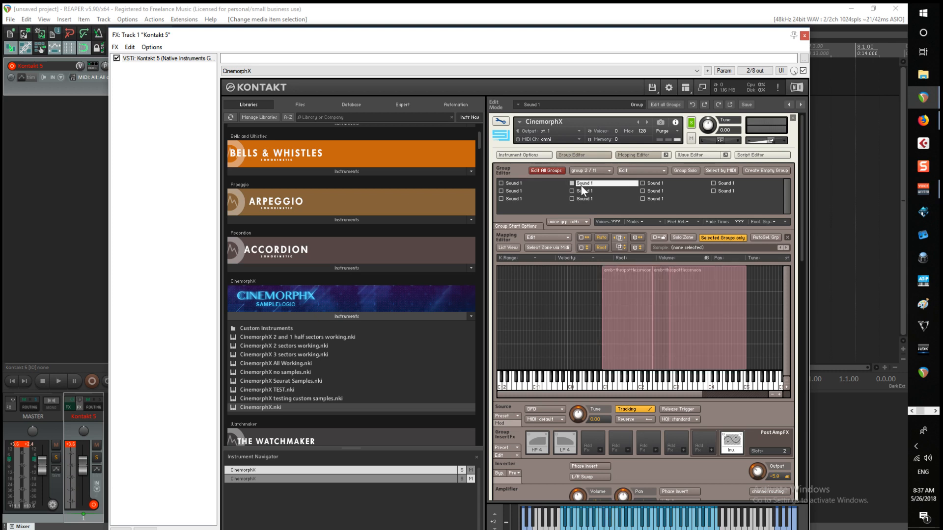
click(608, 323)
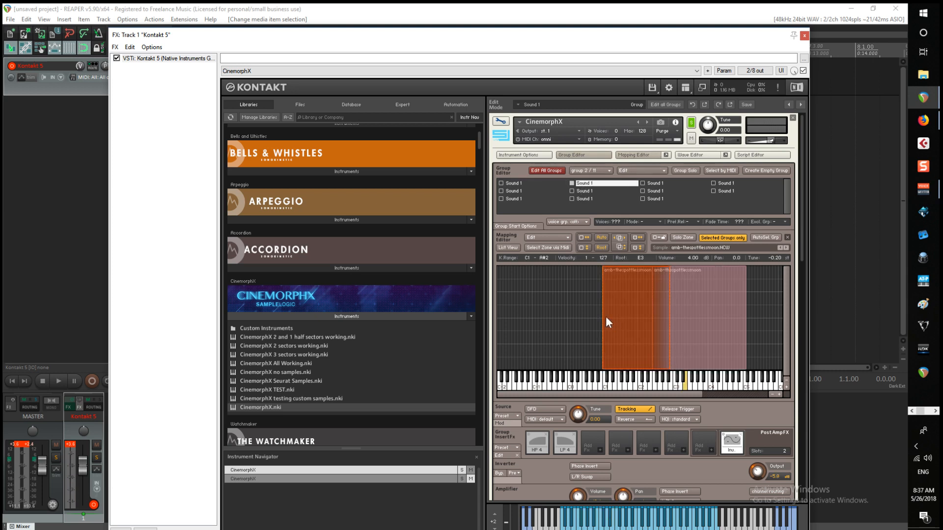
click(558, 290)
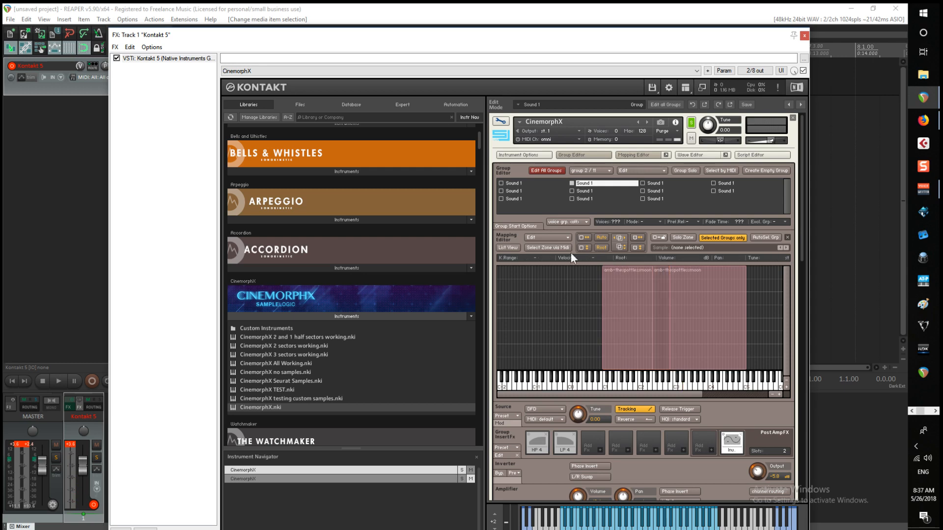
click(500, 120)
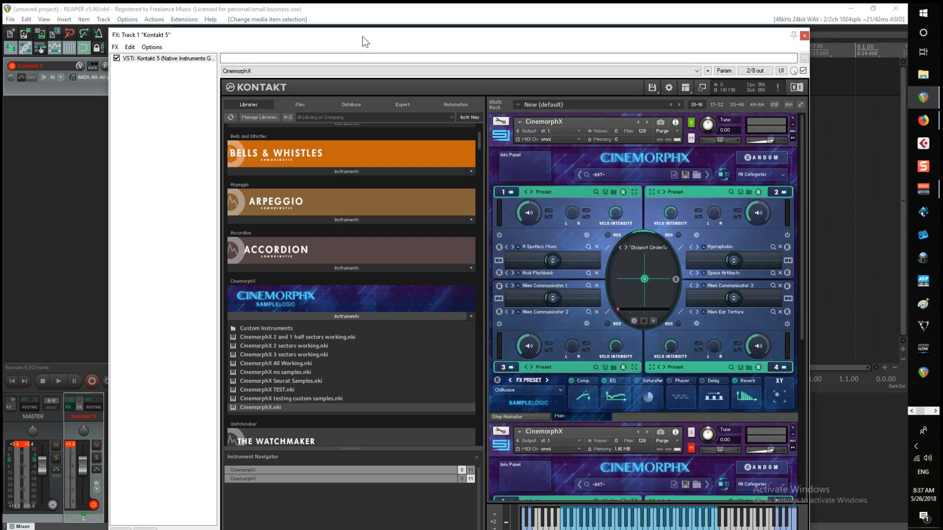
Reopen the first instrument's editor and compare the zone mappings of groups 3 and 2
drag(363, 36, 373, 73)
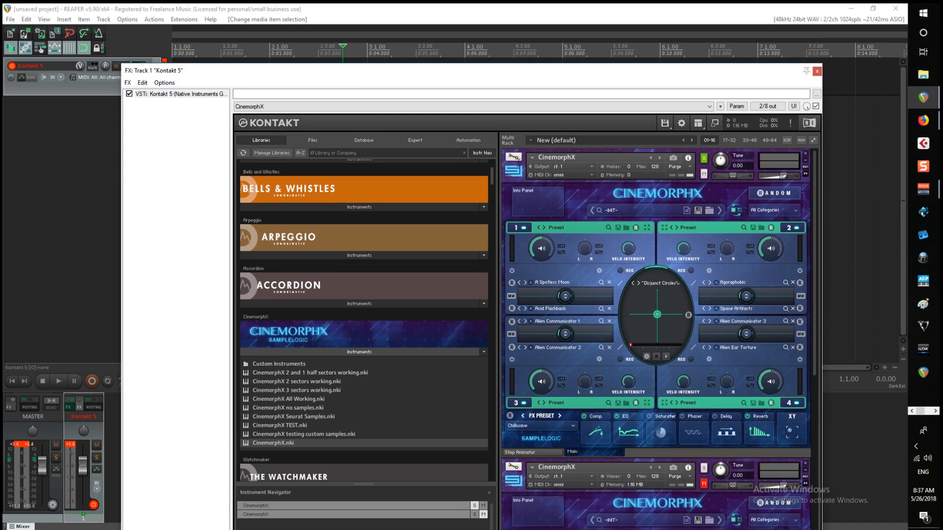
click(514, 159)
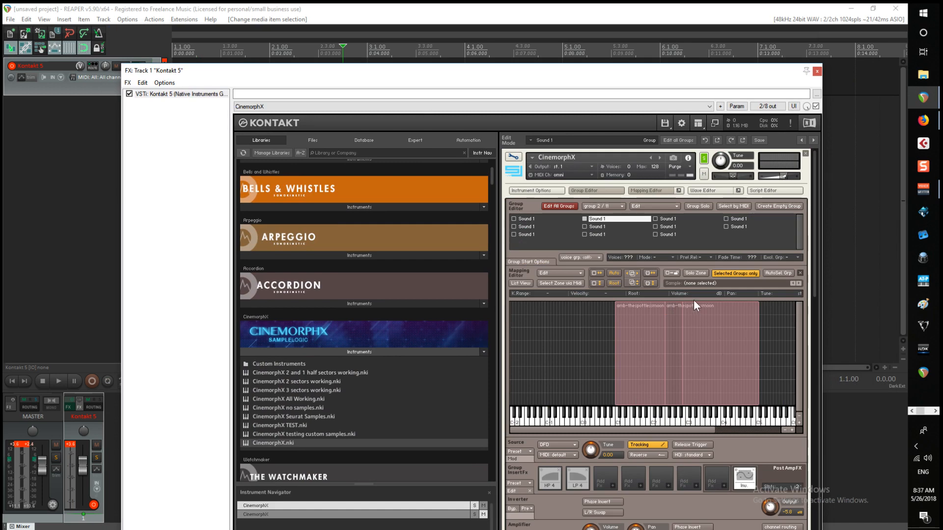
click(665, 217)
click(594, 219)
click(513, 158)
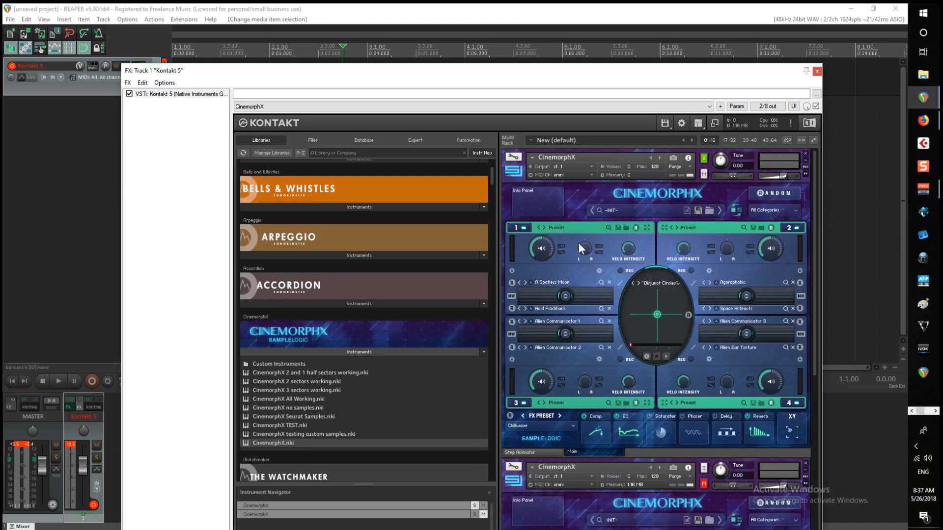
Check core 1's active sounds in the SoundSource browser, and recheck group 2's zones while playing notes
click(558, 284)
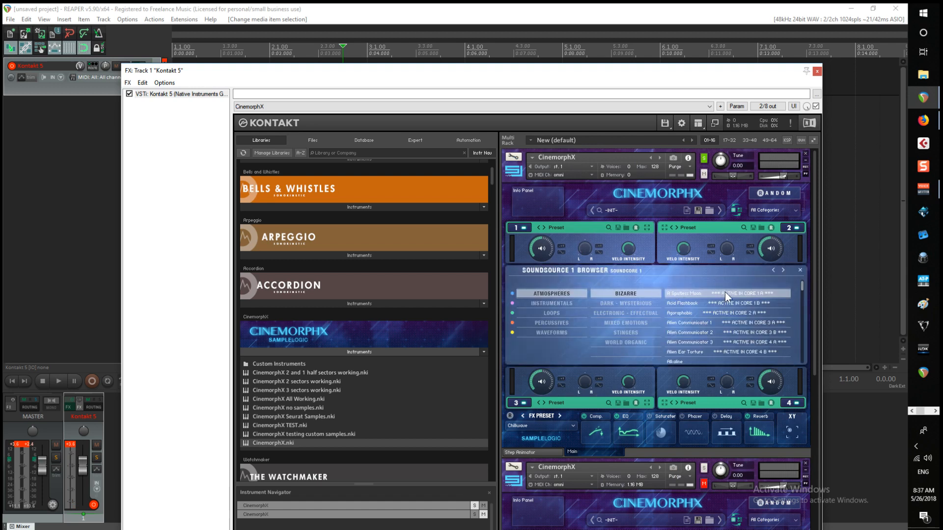
click(800, 270)
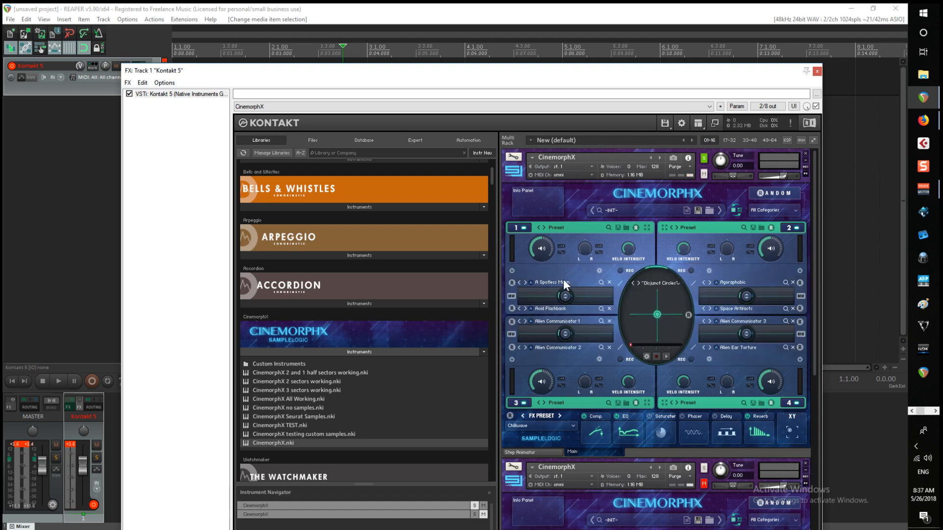
click(513, 158)
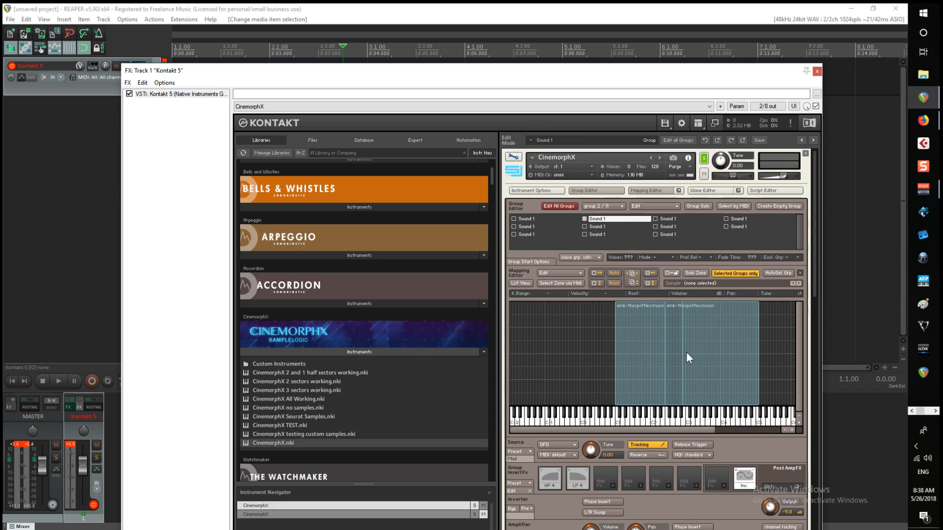
click(677, 422)
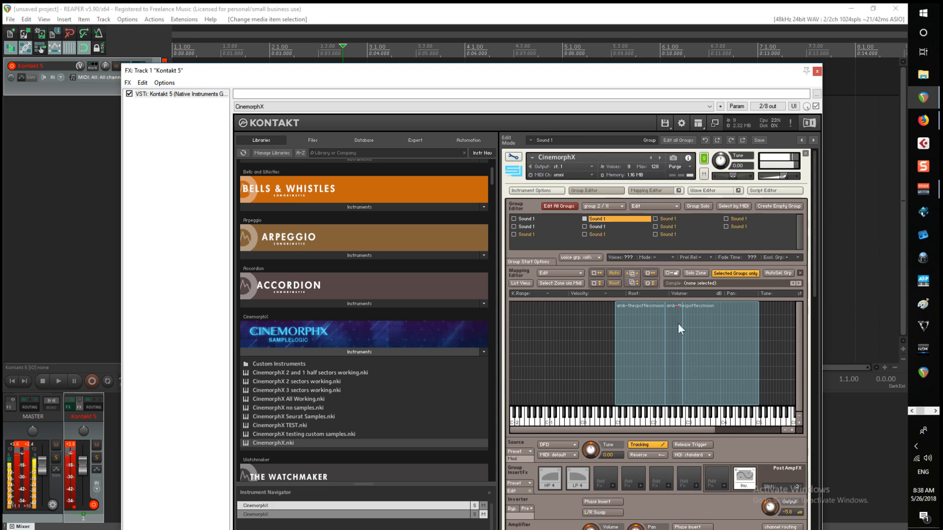
click(513, 157)
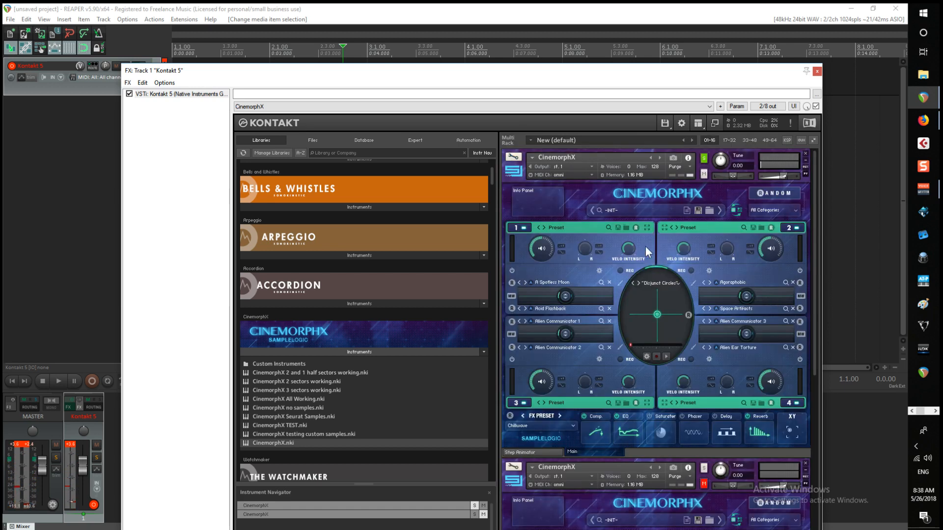
Purge all samples of the first CinemorphX instrument and update its sample pool
click(676, 166)
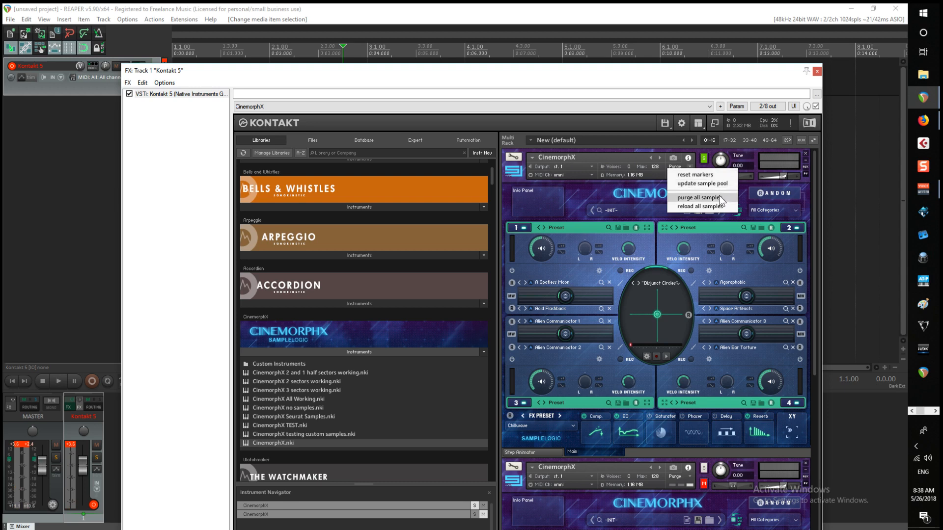
click(719, 197)
click(674, 167)
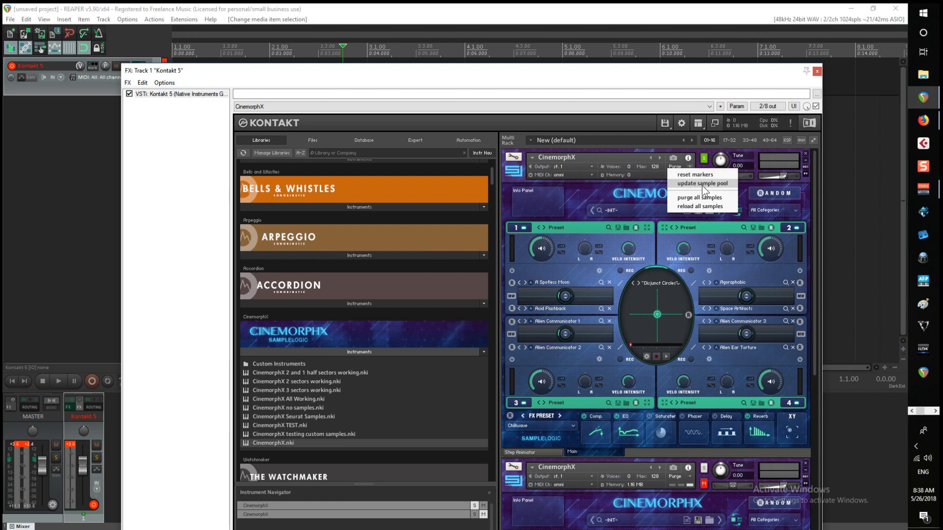
click(702, 183)
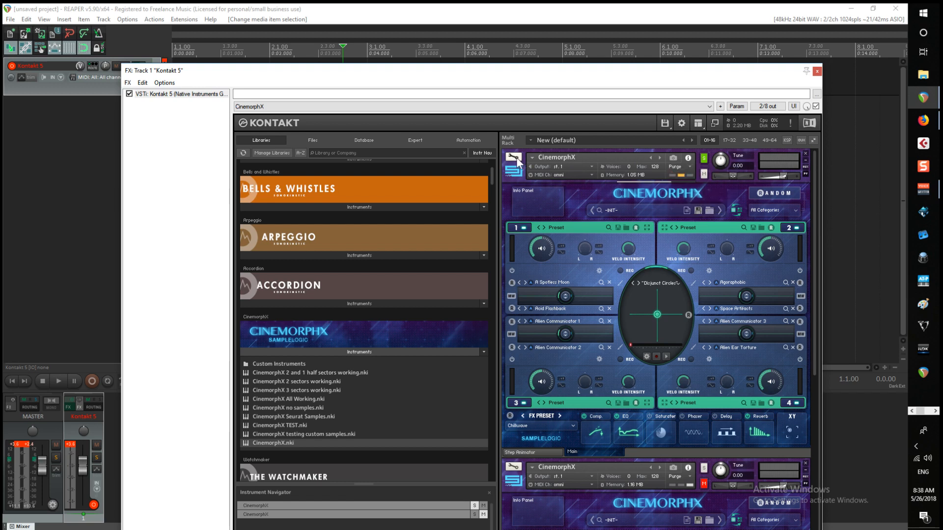
Inspect the Acid Flashback zone of group 3 while playing notes, and return to the performance view
click(516, 160)
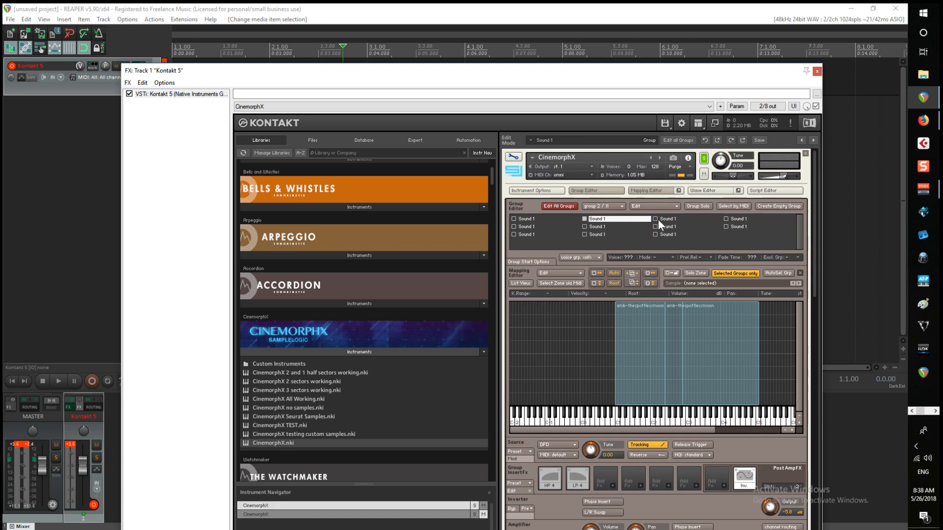
click(659, 219)
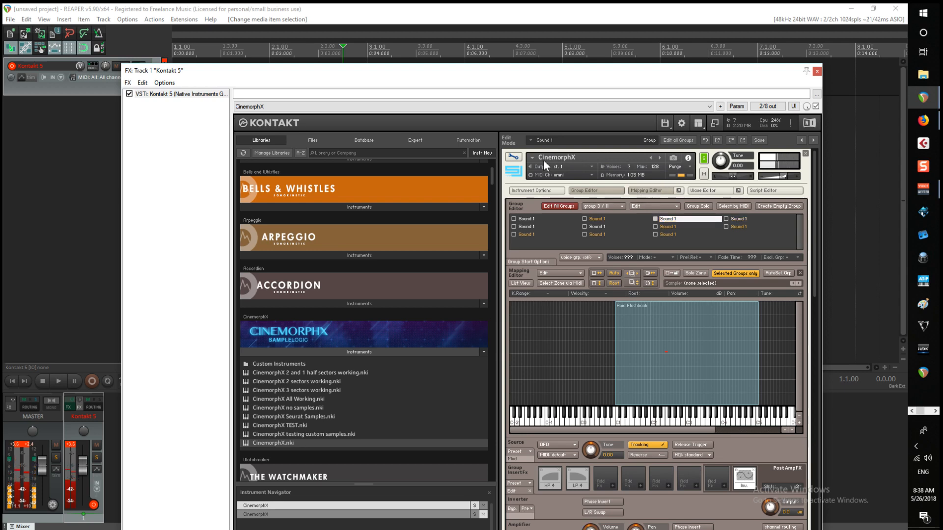
click(513, 157)
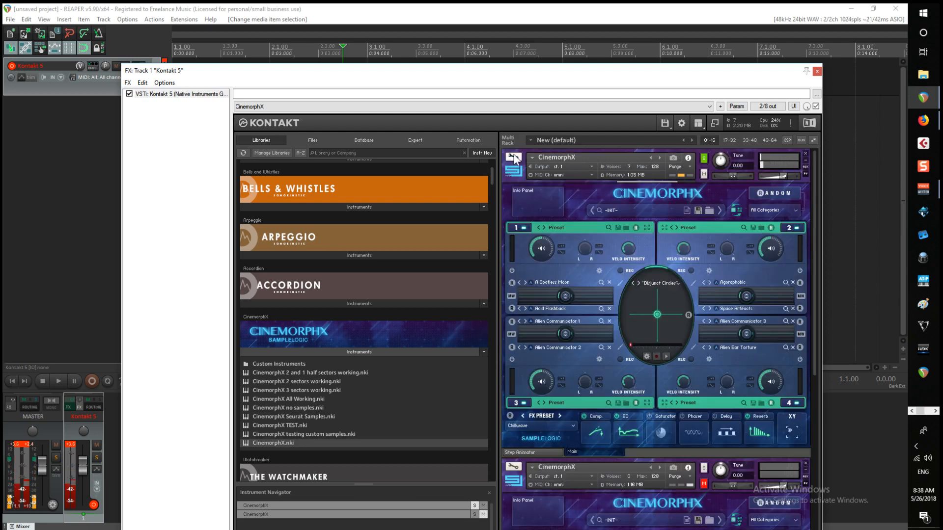
Review which sounds are marked active in the SoundSource browsers of cores 1 and 2
click(566, 285)
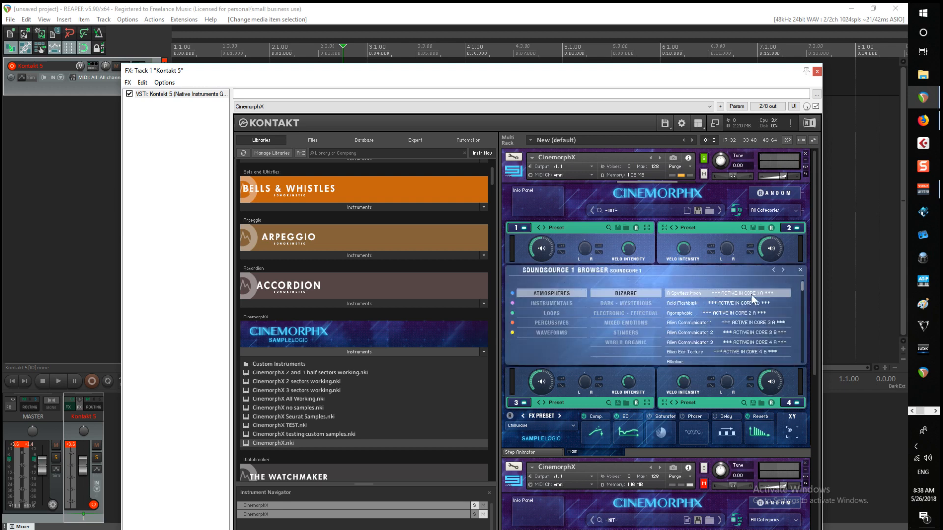
click(798, 269)
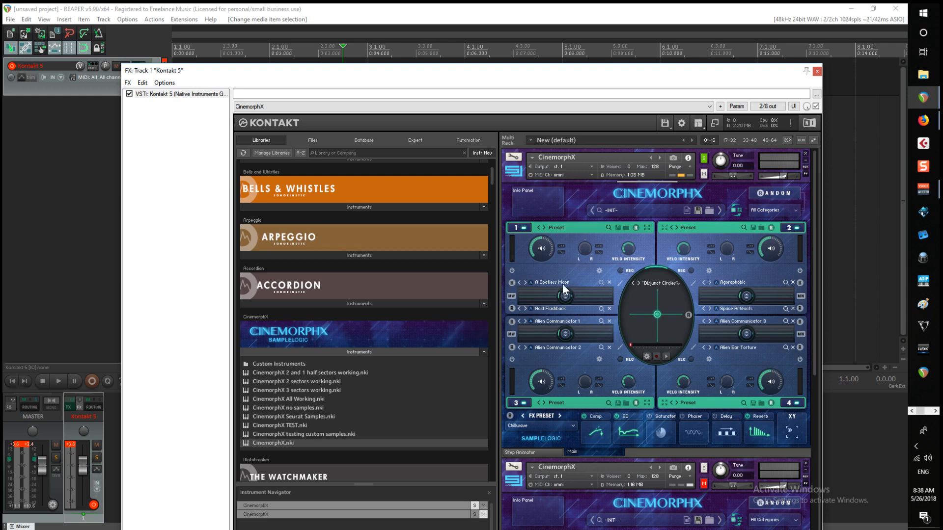
click(783, 281)
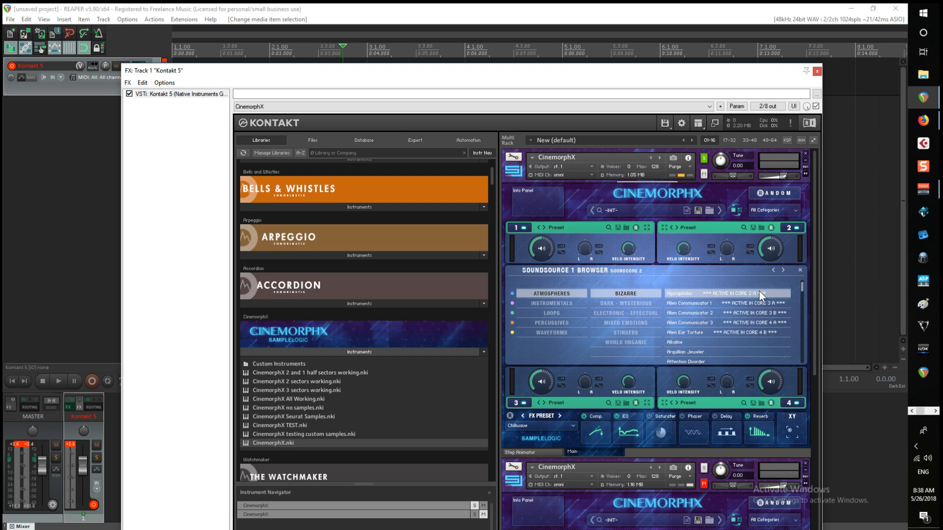
click(800, 269)
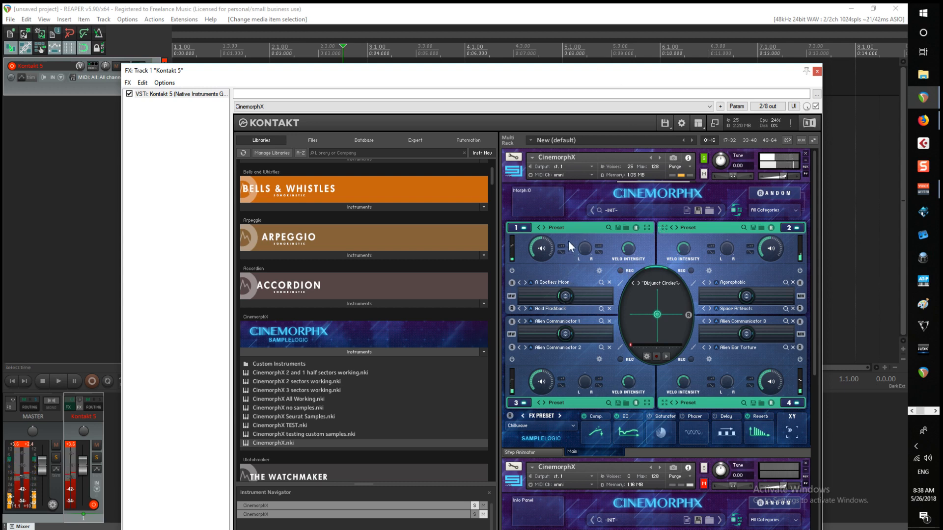
Isolate core 1 with the XY pad at X 0, Y 100, and set its morph slider to -64
drag(568, 241, 566, 216)
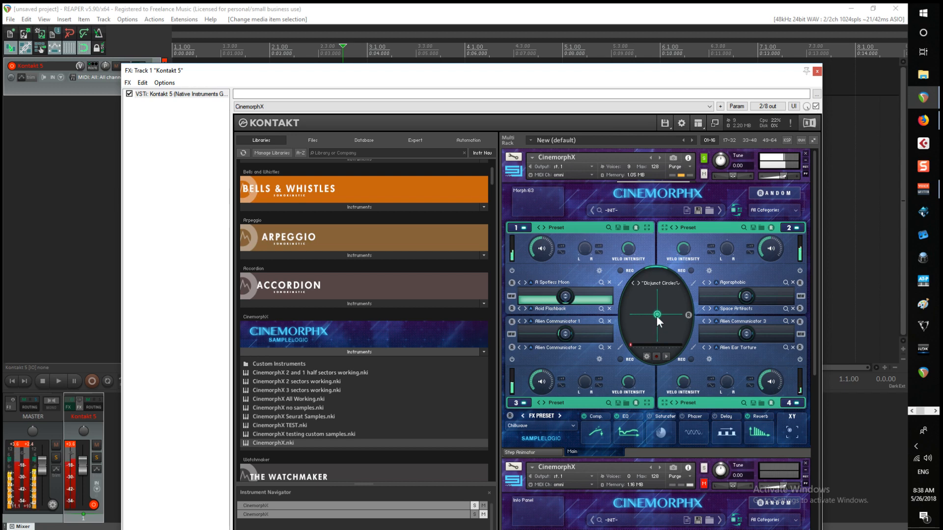
drag(656, 316, 587, 249)
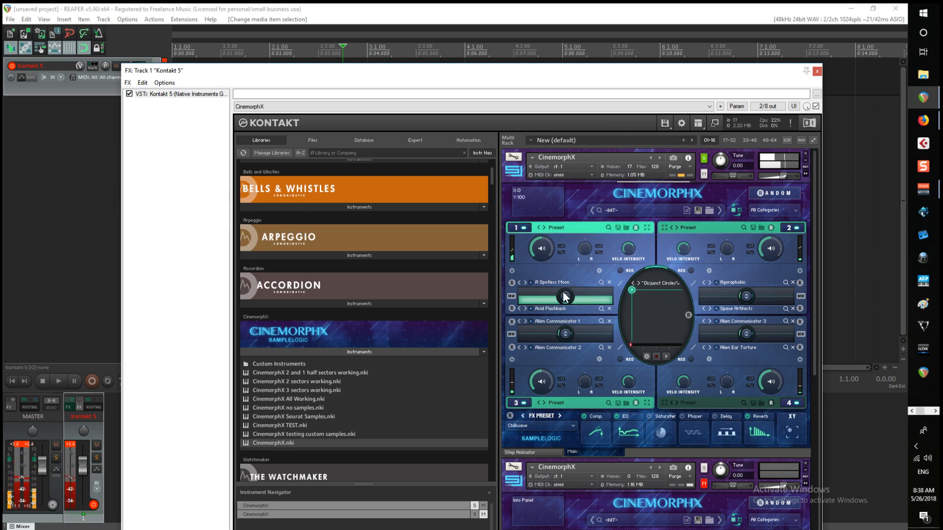
drag(563, 294, 535, 431)
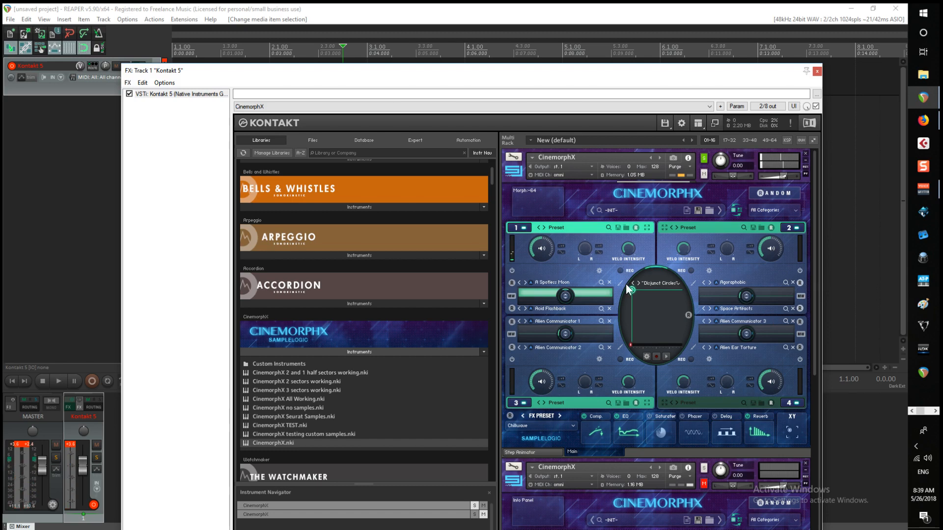
drag(632, 290, 555, 173)
Remove the second CinemorphX instance from the rack
click(805, 463)
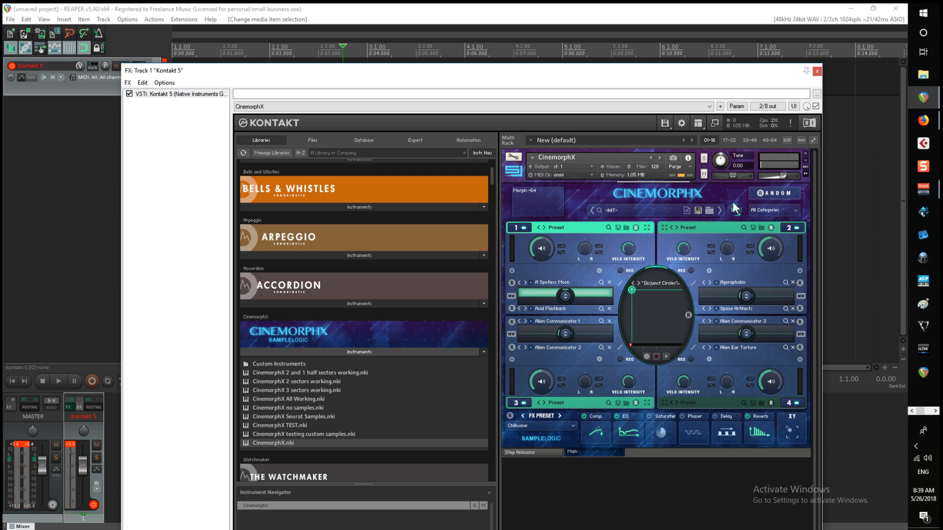
Isolate core 2 with the XY pad at X 100, Y 100, and set its morph slider to 63
click(631, 292)
drag(631, 291, 747, 259)
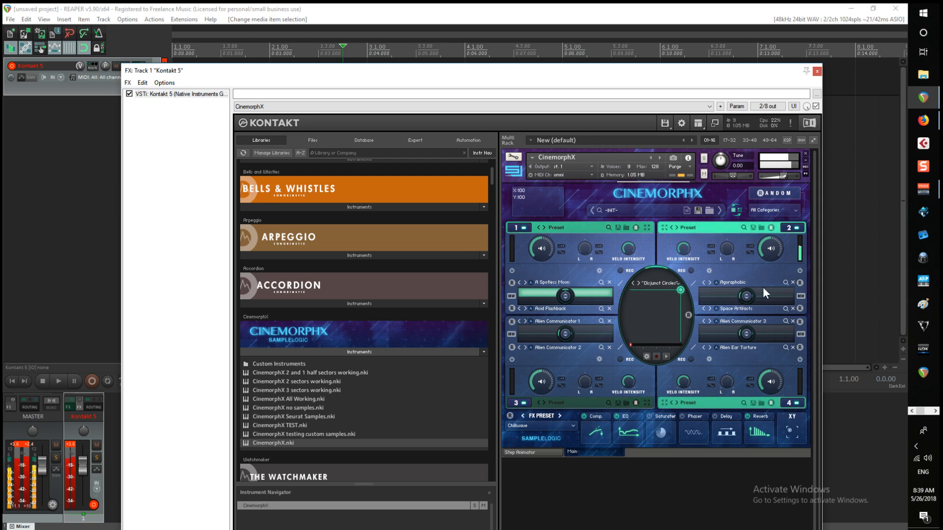
drag(752, 292, 725, 110)
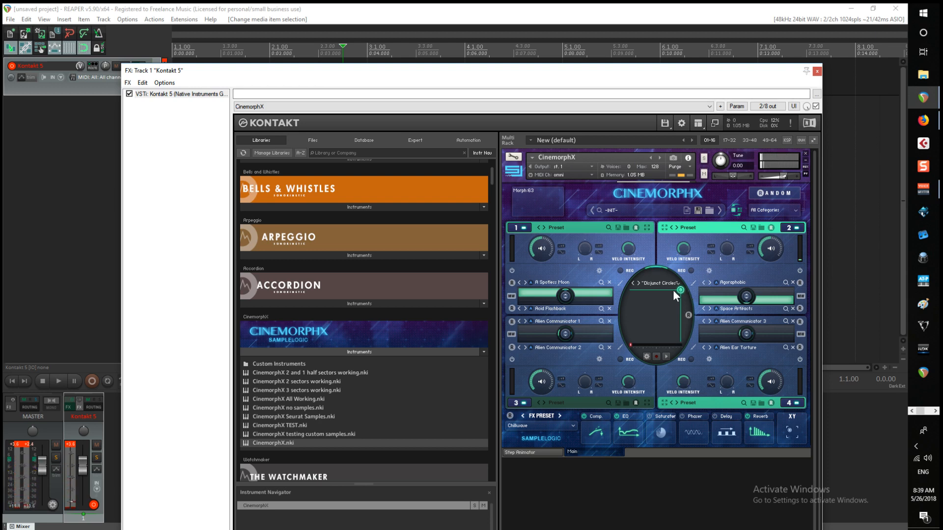
Isolate core 4 and core 3 in turn with the XY pad, setting each core's morph slider to 63
drag(679, 290, 675, 335)
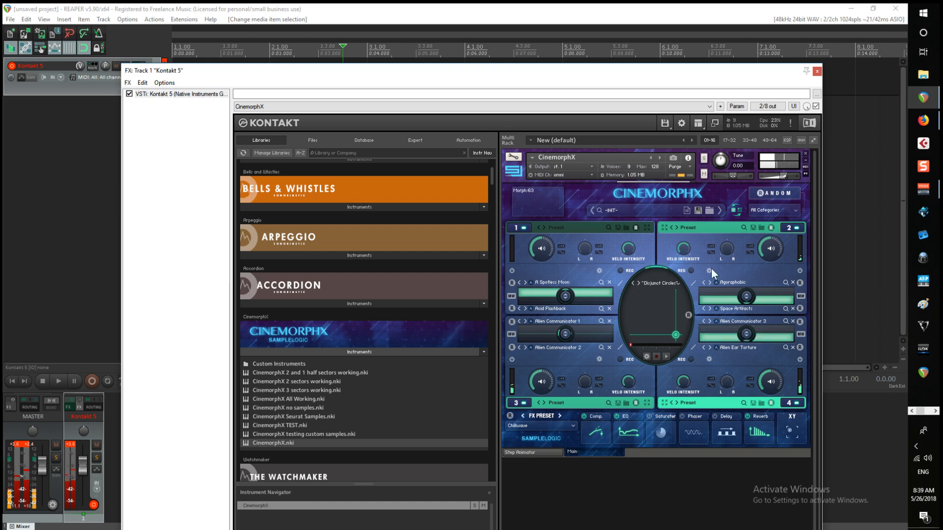
drag(674, 333, 561, 335)
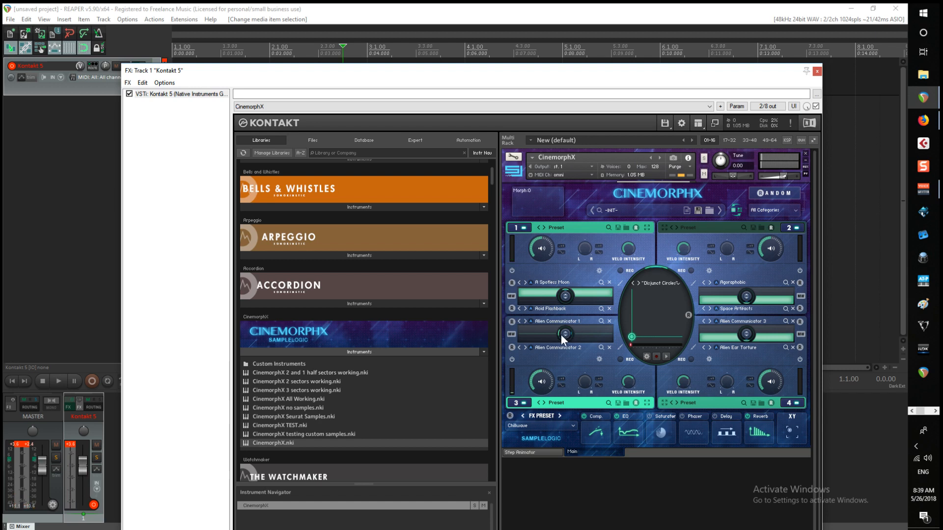
drag(561, 334, 534, 3)
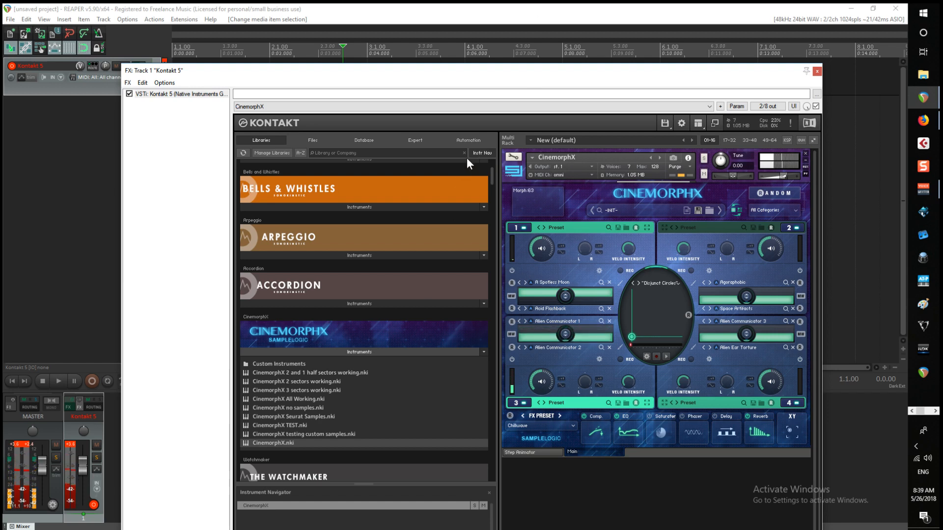
Examine the zone mappings of groups 7 and 10 in the Group Editor while playing notes
click(512, 158)
click(670, 228)
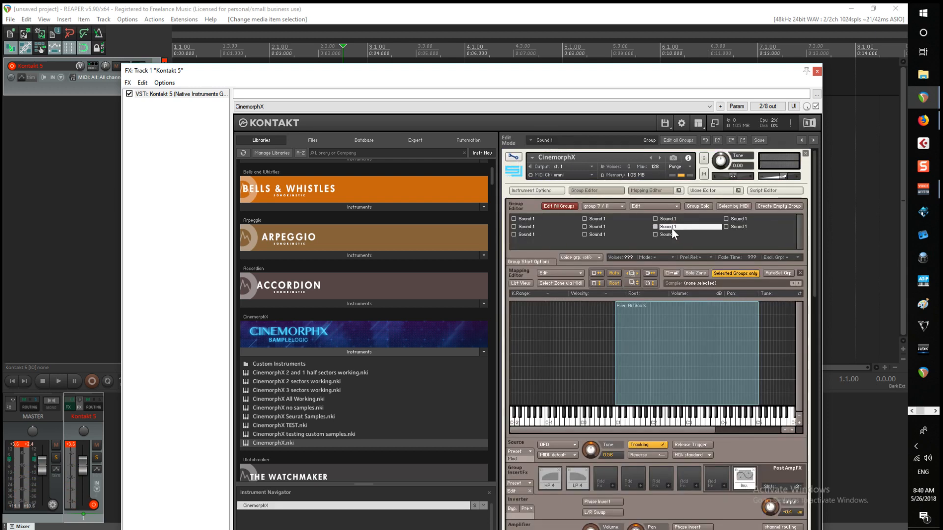
click(593, 234)
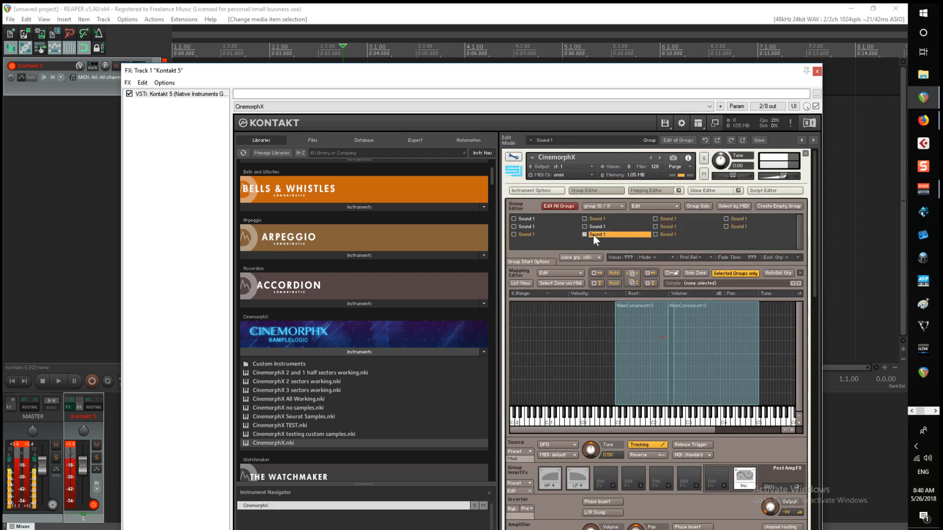
Examine the zone mappings of groups 1, 5, 6 and 11 in the Group Editor, and return to the performance view
double_click(537, 219)
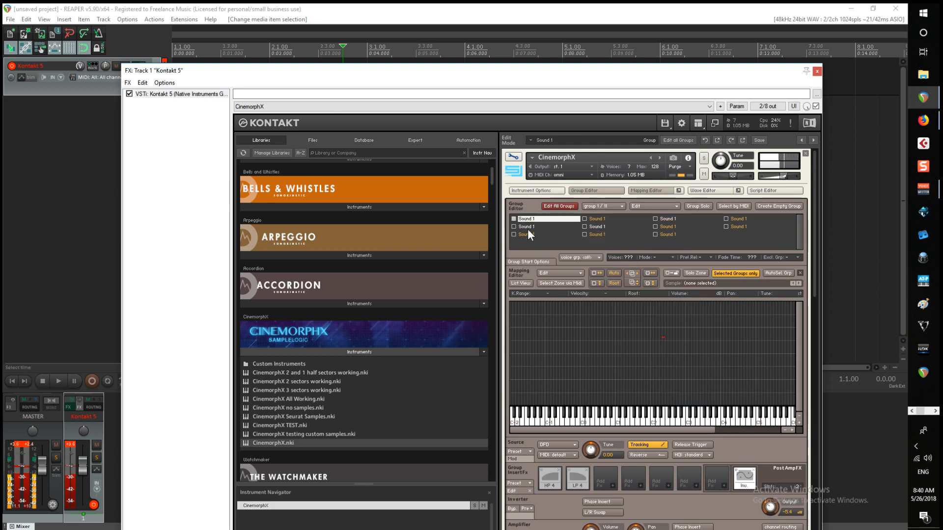
click(527, 228)
click(619, 225)
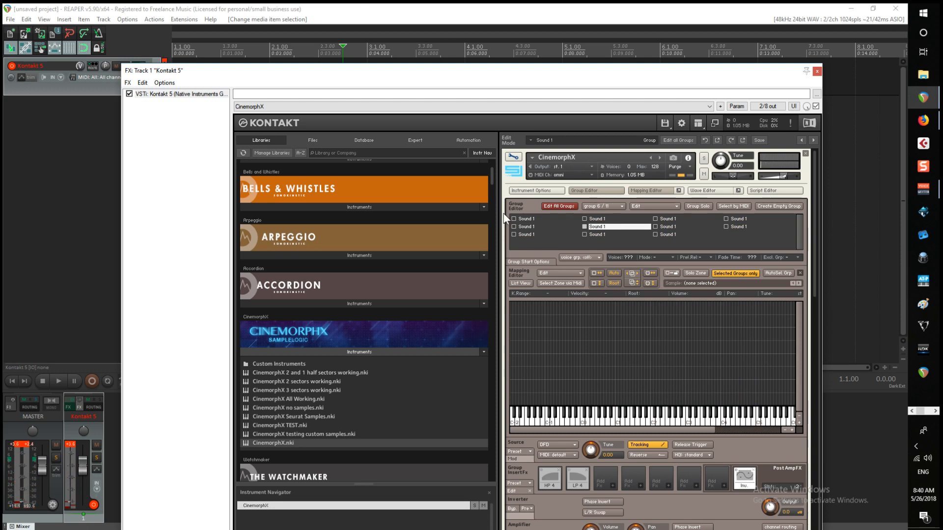
click(674, 234)
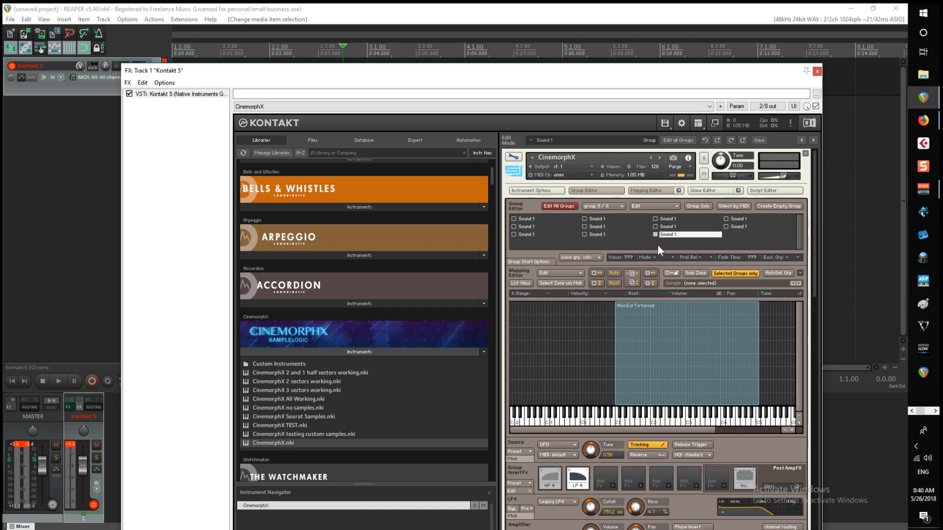
click(514, 157)
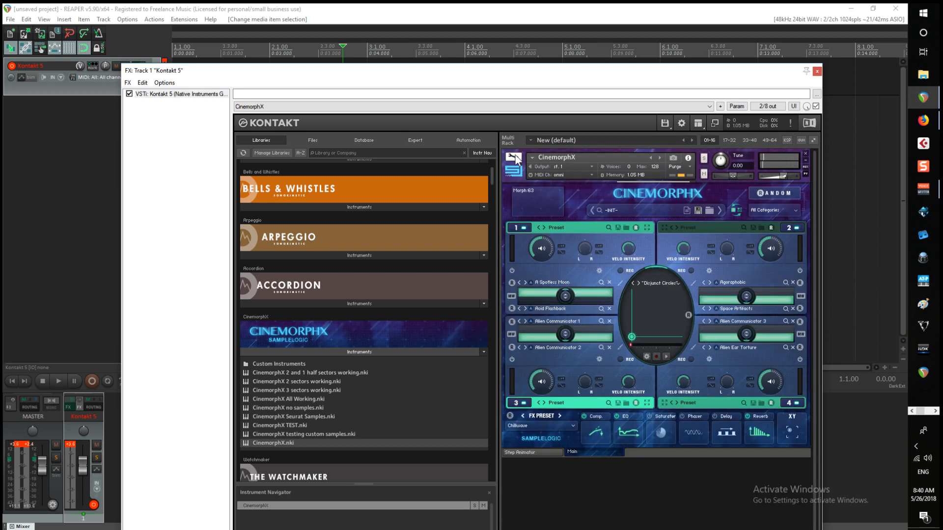
Review the active sources in the sound source browser of core 1's A Spotless Moon slot, and close the browser
click(546, 283)
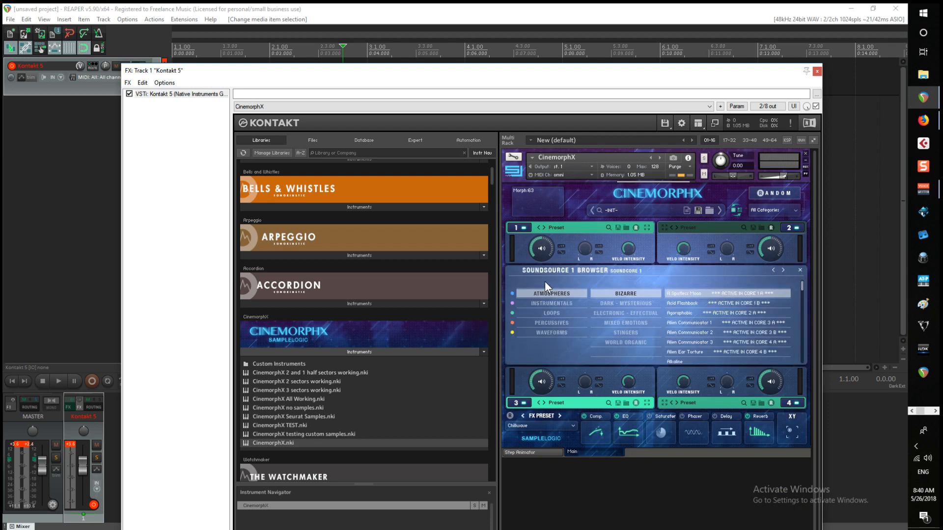
click(800, 270)
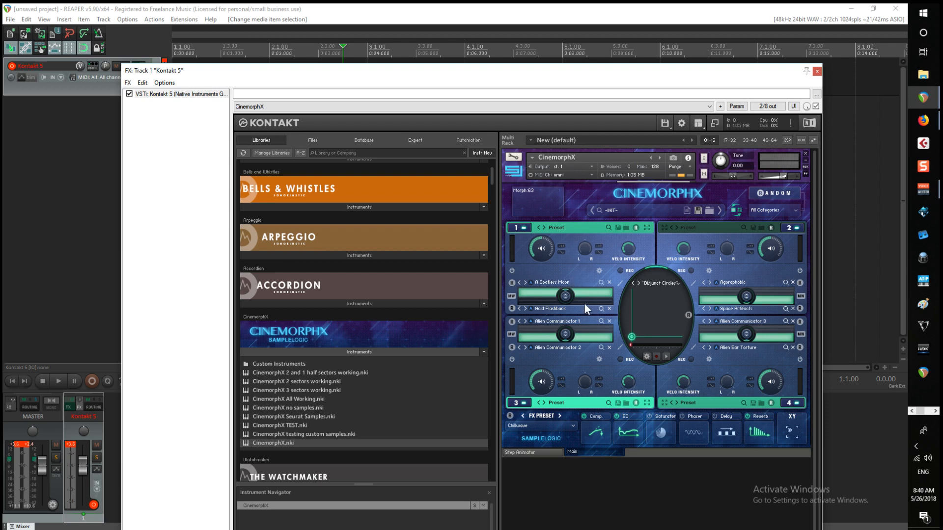
click(514, 158)
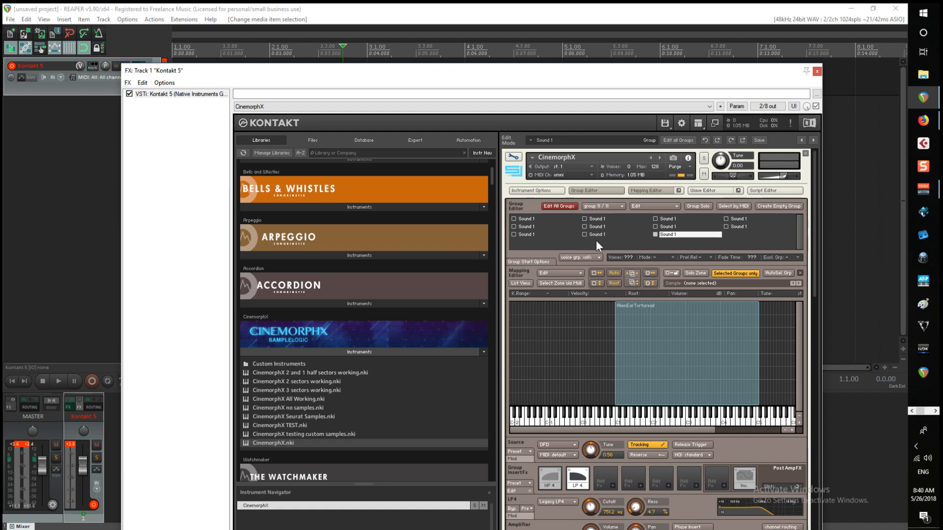
click(513, 157)
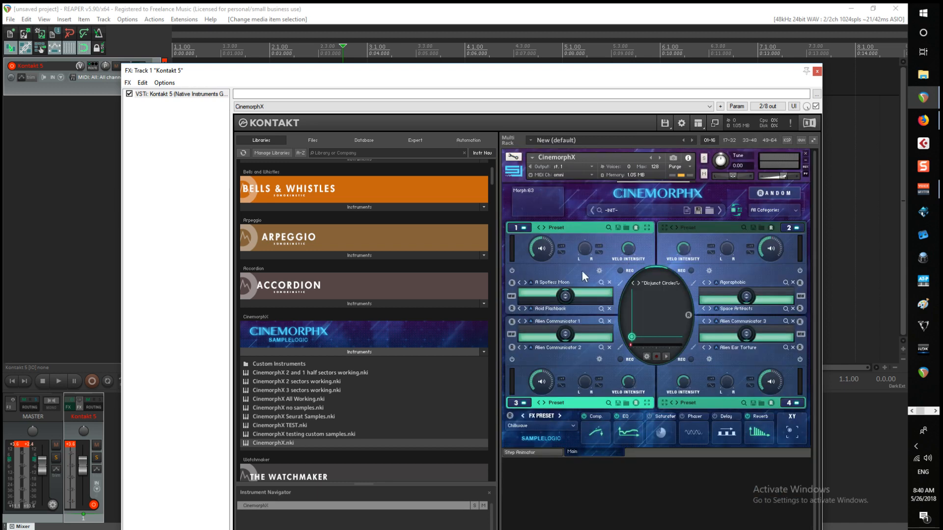
click(549, 282)
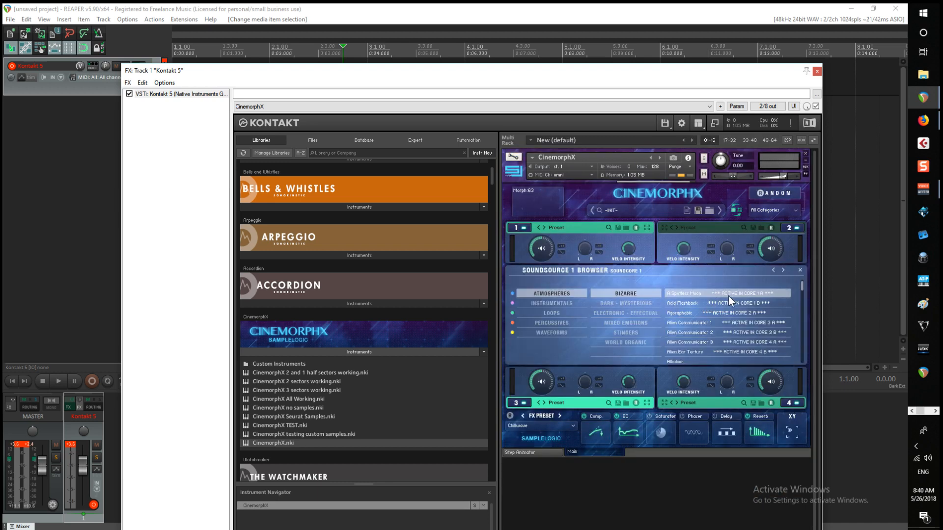
click(801, 270)
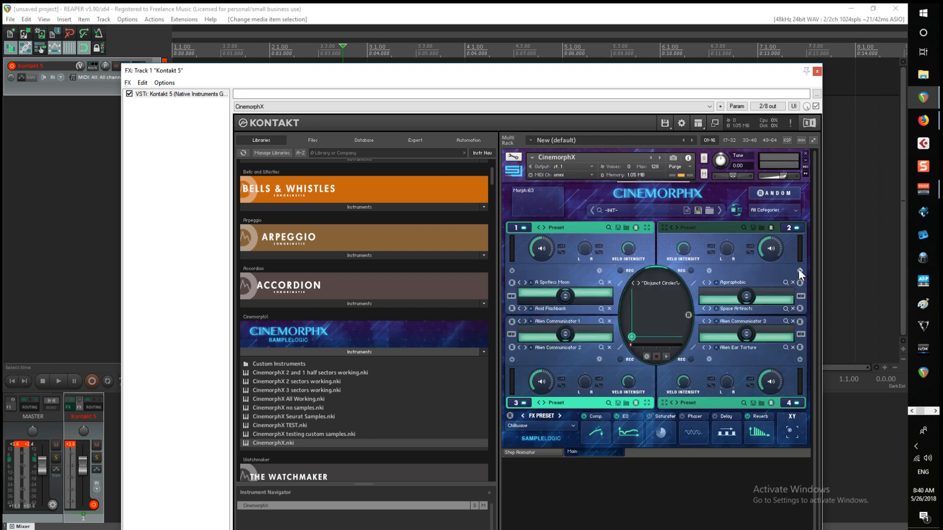
Look over the instrument's sample purge options, and move the XY pad near its centre at X 48, Y 50
click(690, 167)
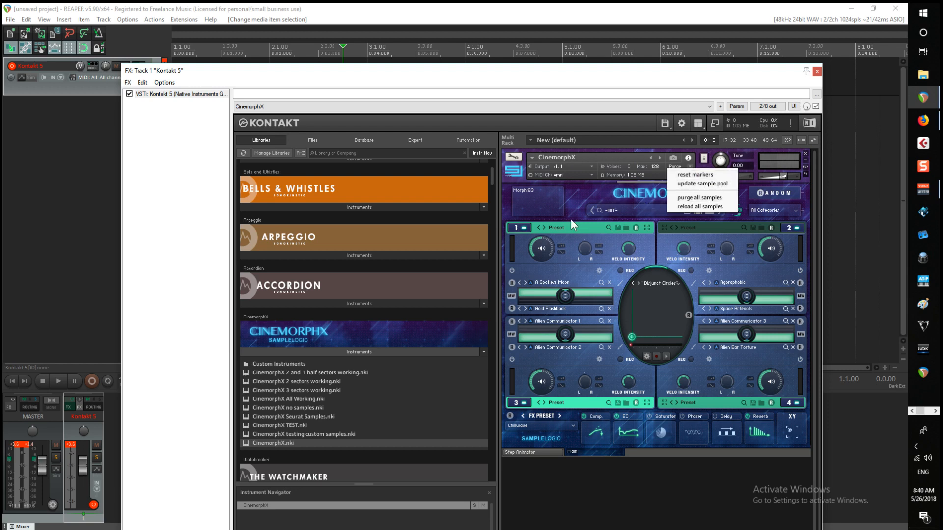
click(634, 235)
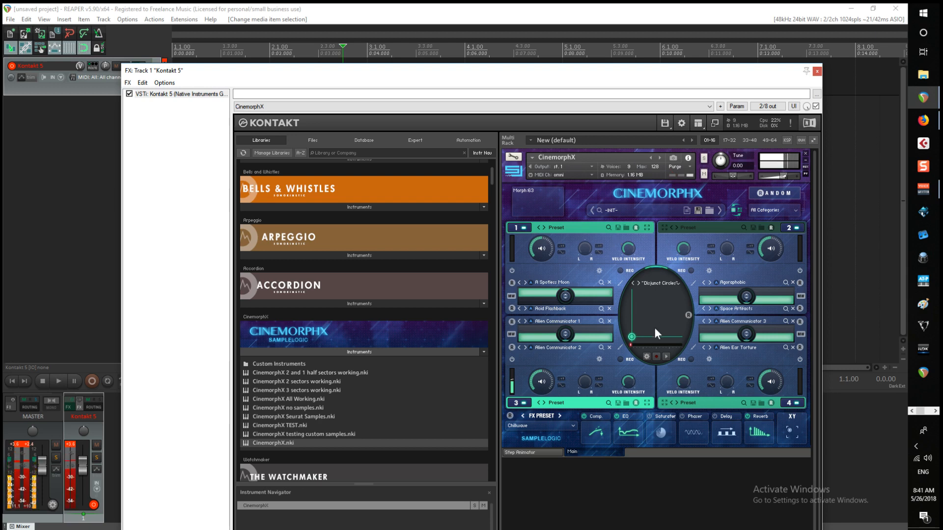
drag(628, 337, 656, 315)
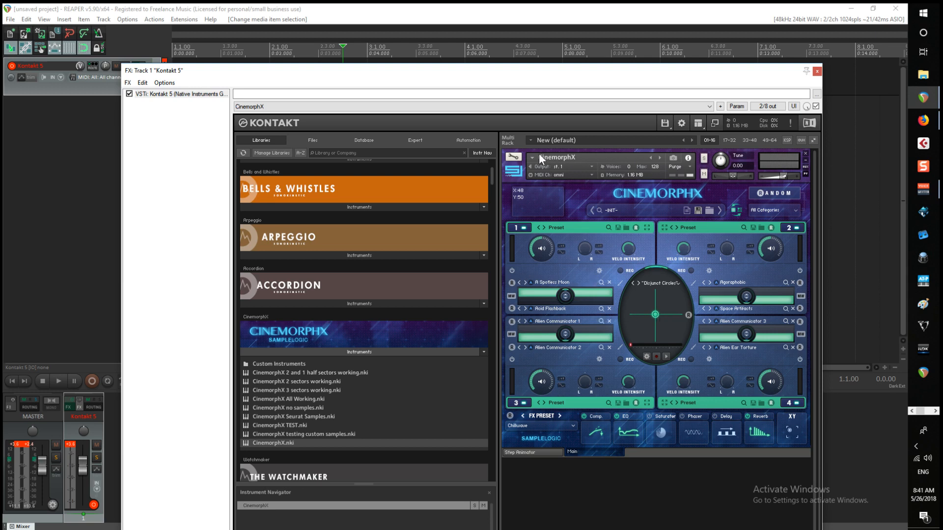
Examine the zone mappings of groups 2, 4, 11 and 3 in the Group Editor, and return to the performance view
click(514, 157)
click(514, 157)
click(513, 158)
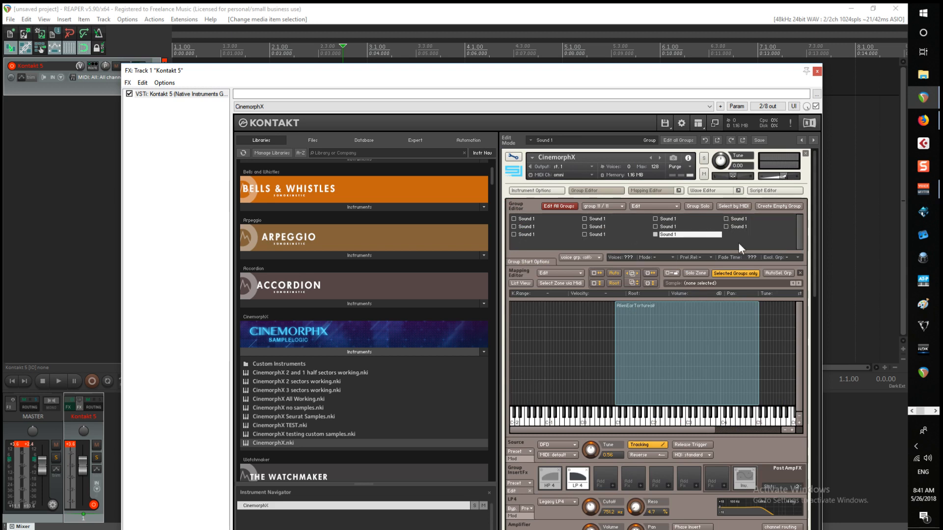
click(600, 216)
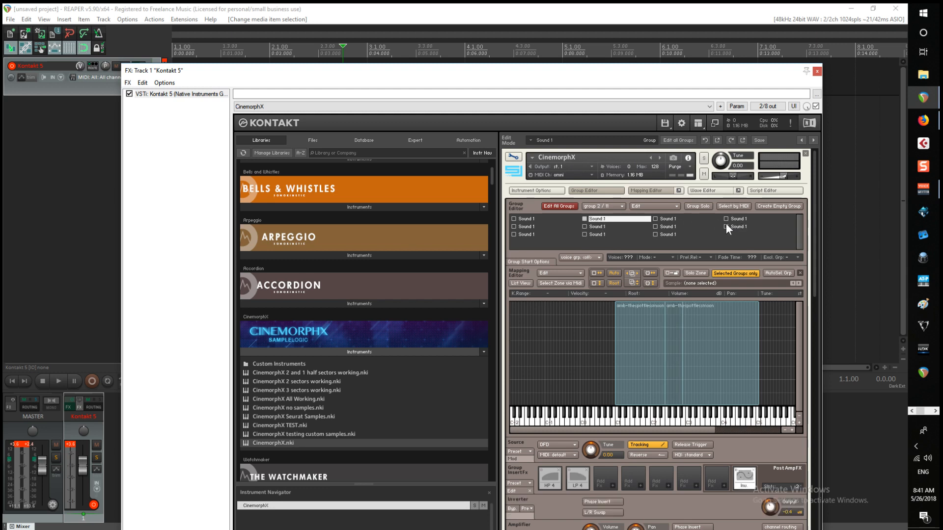
click(739, 220)
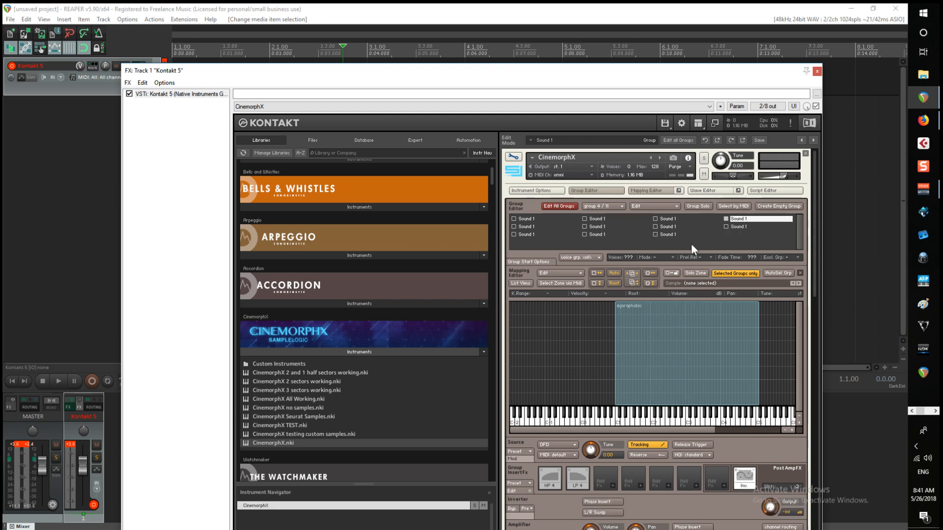
click(668, 234)
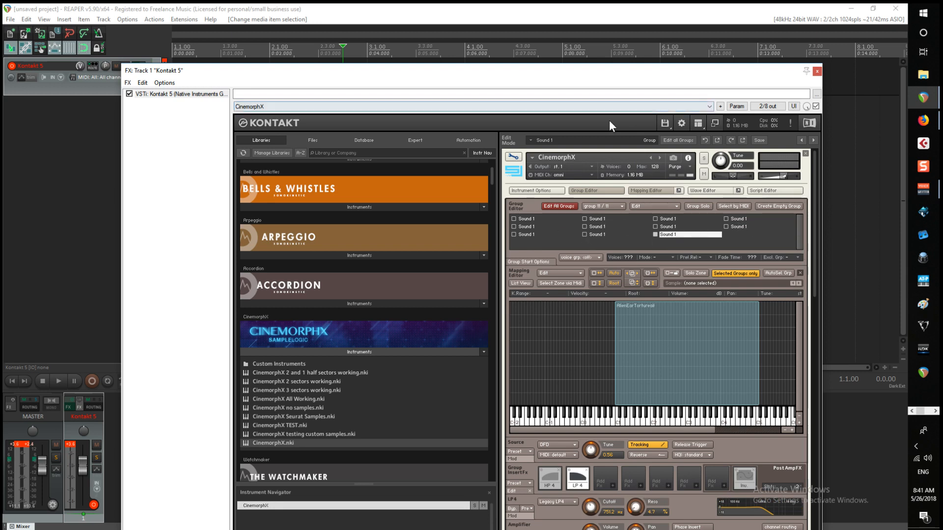
click(667, 219)
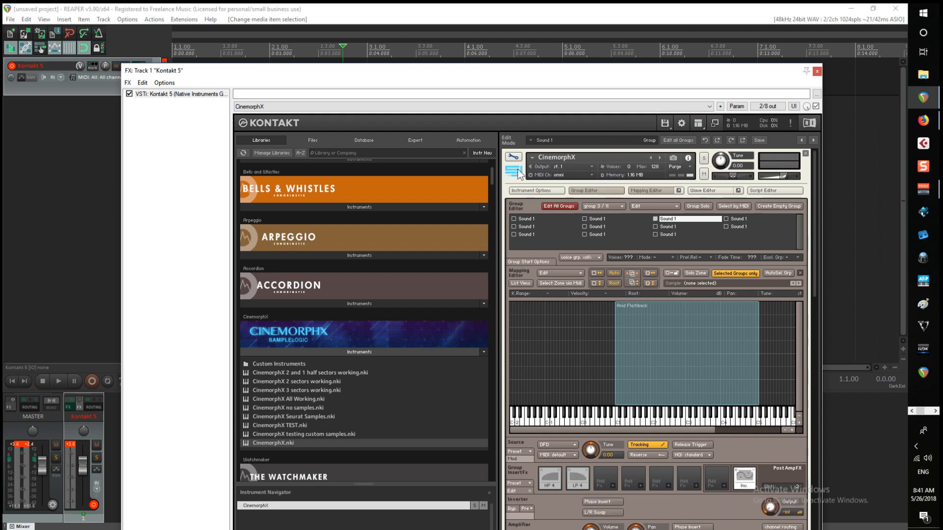
click(512, 160)
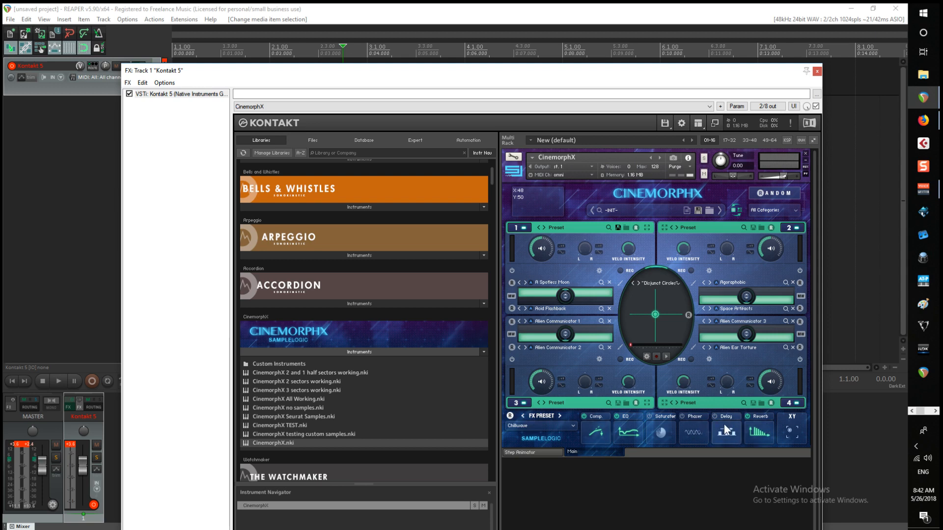
Turn on the Step Animator and return to the instrument's main page
click(520, 452)
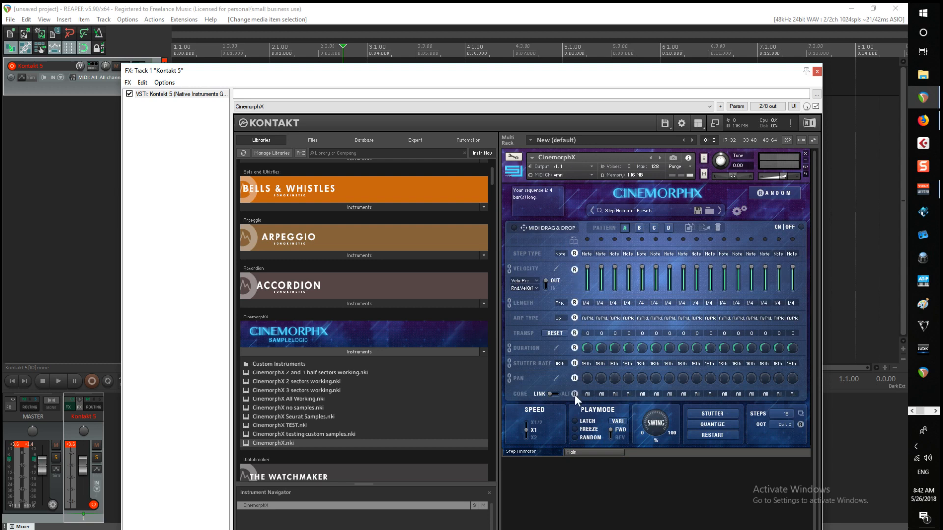
click(800, 227)
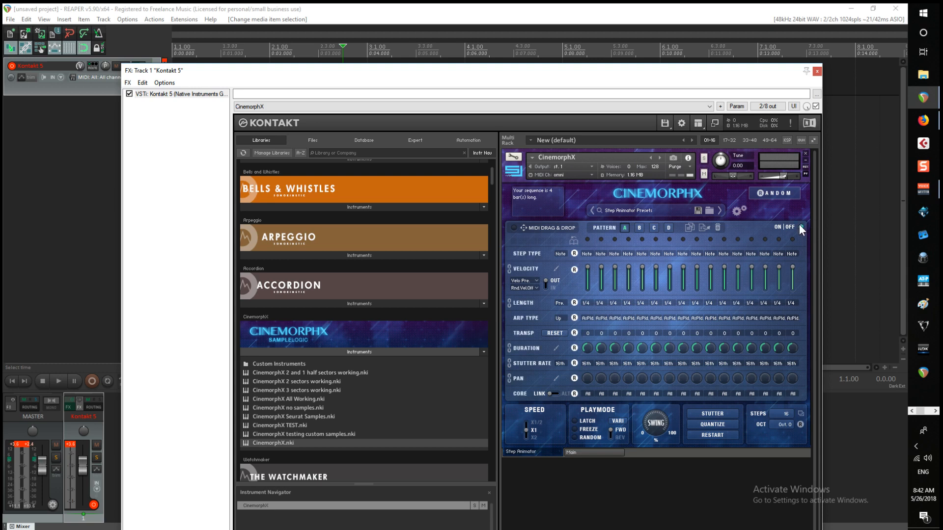
click(578, 452)
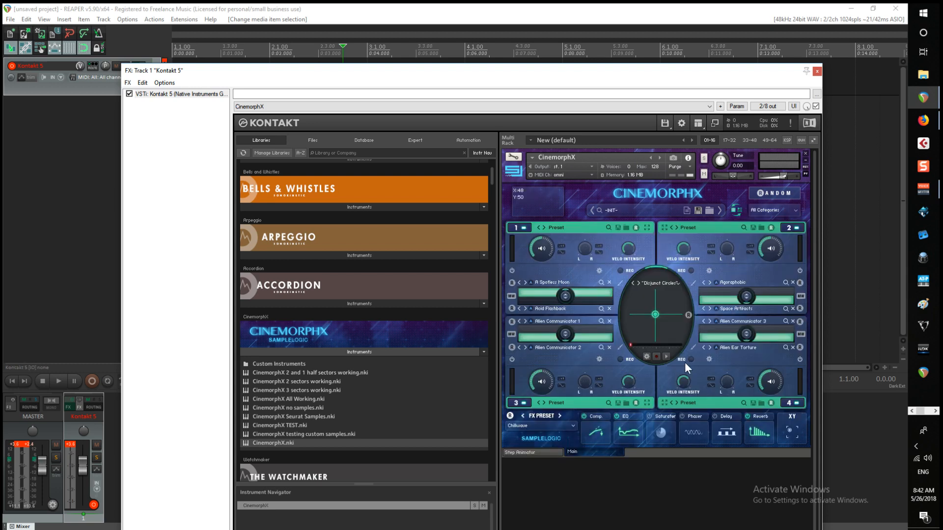
Examine the effect, filter and envelope controls of cores 3, 4, 1 and 2 in turn, closing each view
click(664, 402)
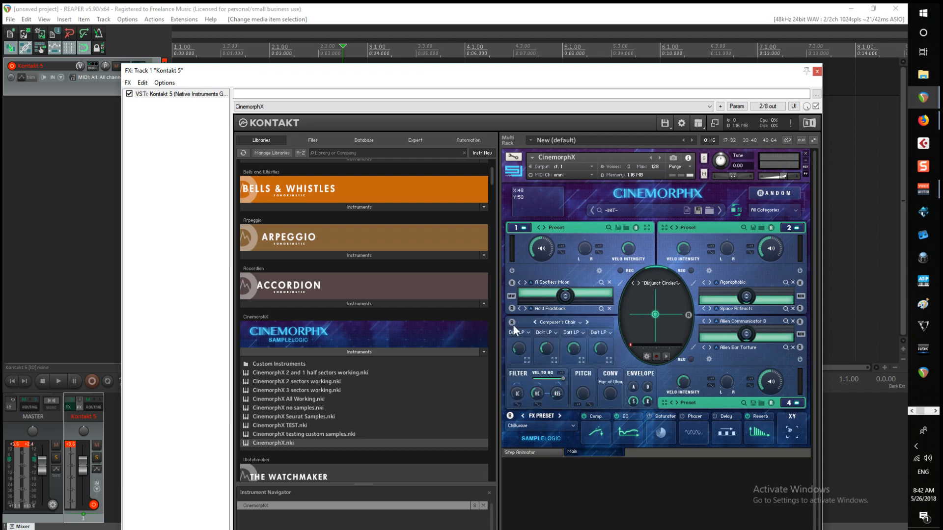
click(664, 402)
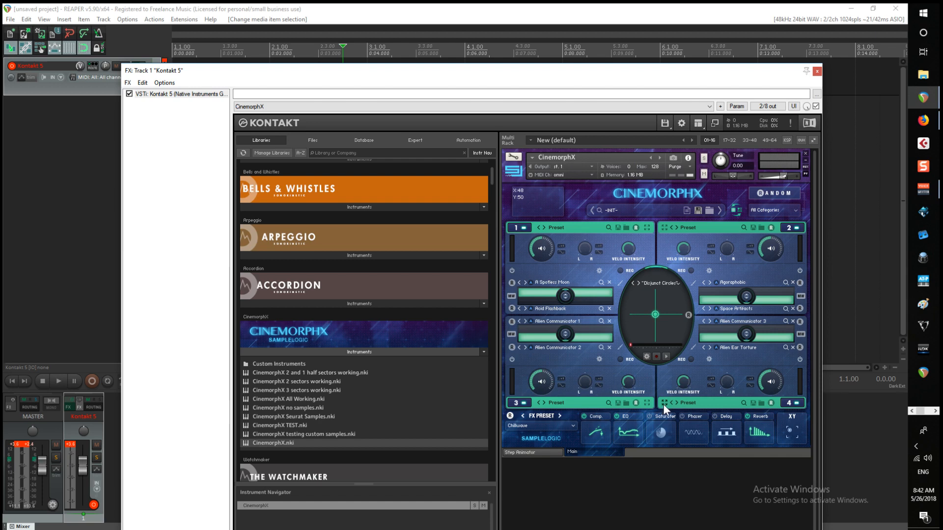
click(647, 402)
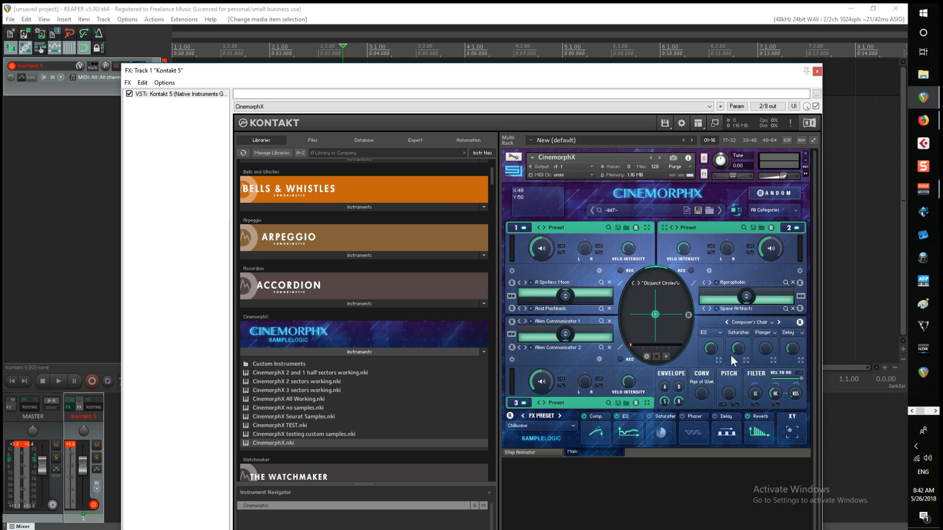
click(647, 403)
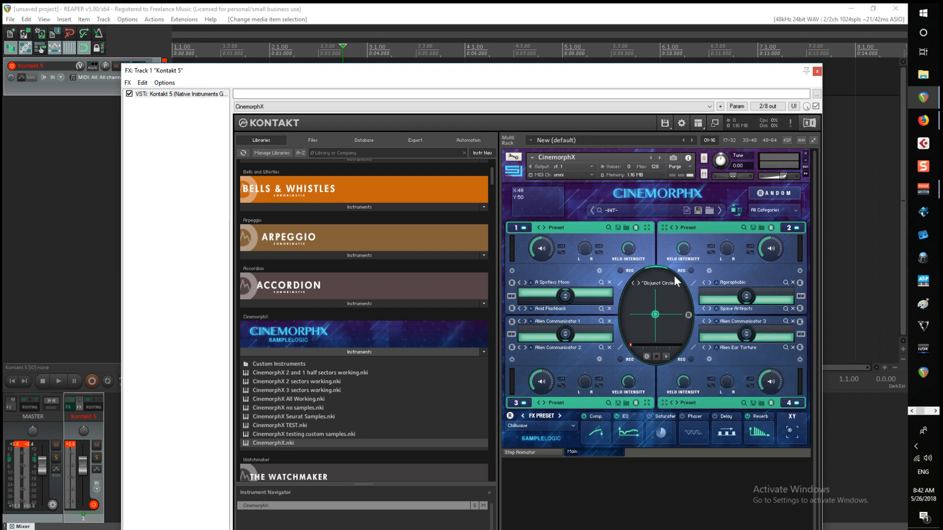
click(664, 228)
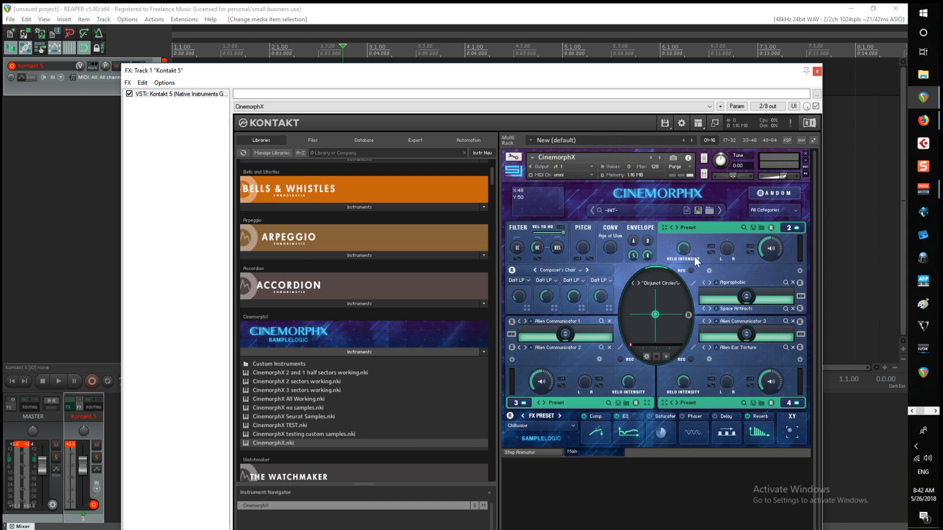
click(662, 229)
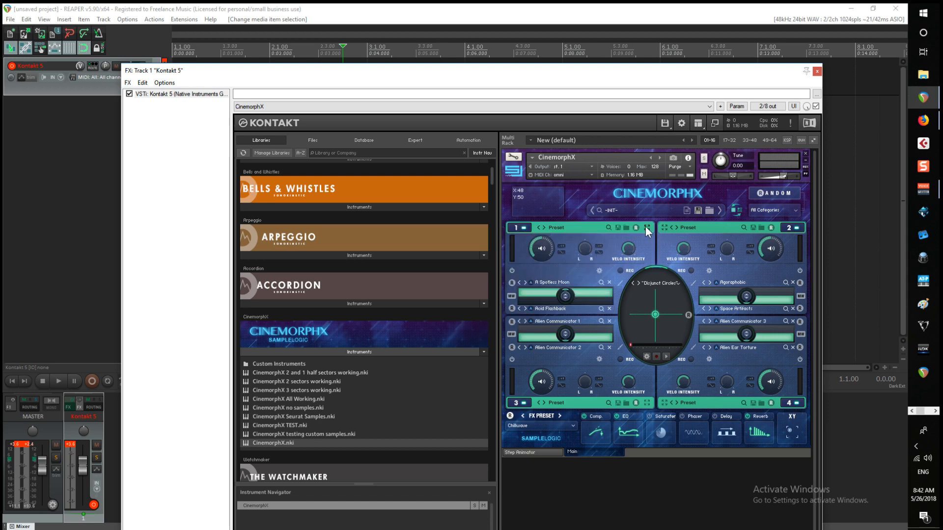
click(646, 227)
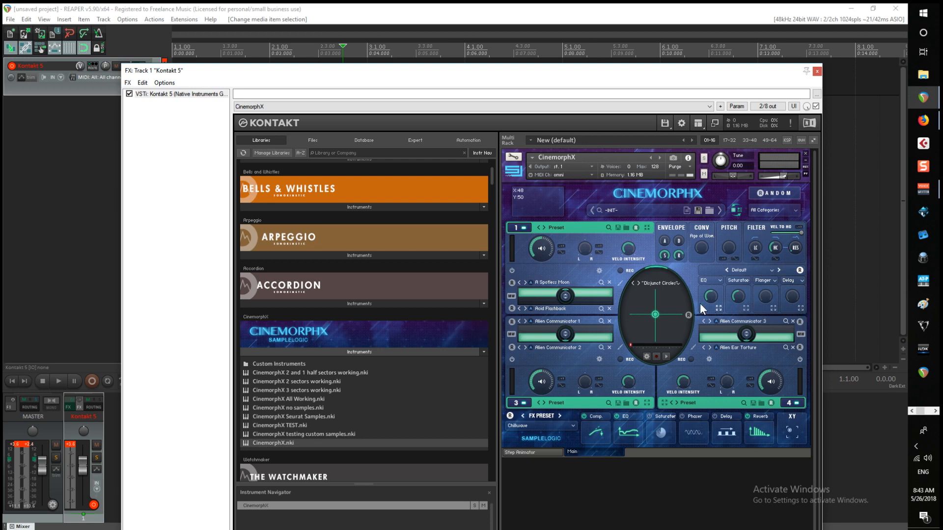
click(647, 227)
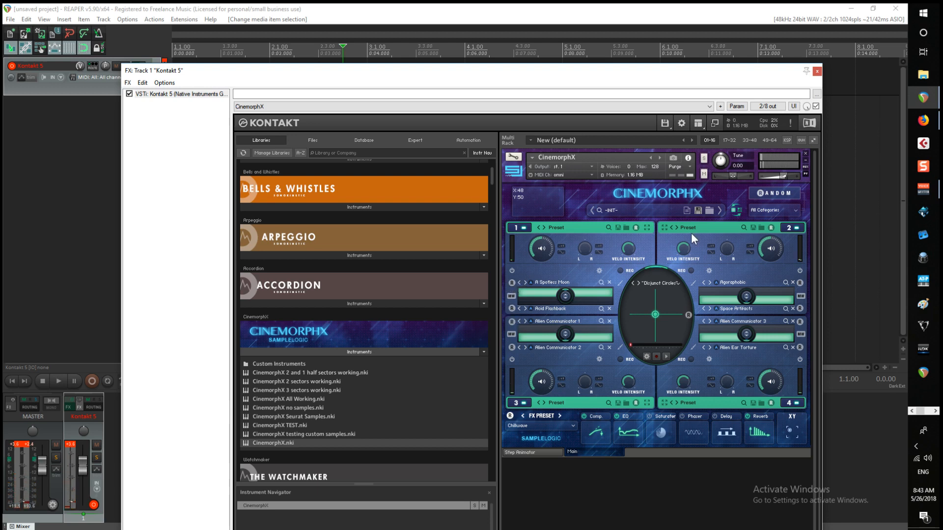
Randomize the instrument, and lower the morph sliders of all four cores, with core 4 at 18 and core 2 at 15
click(781, 193)
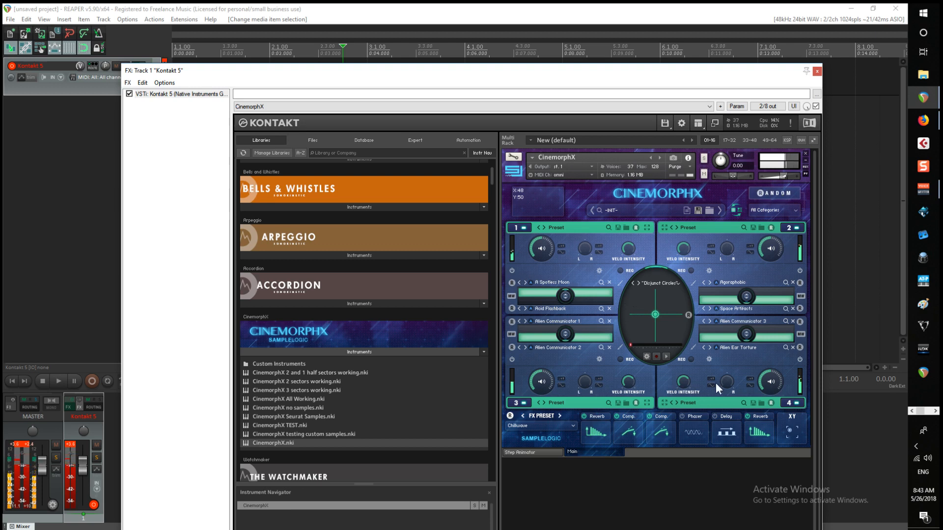
drag(572, 293, 574, 356)
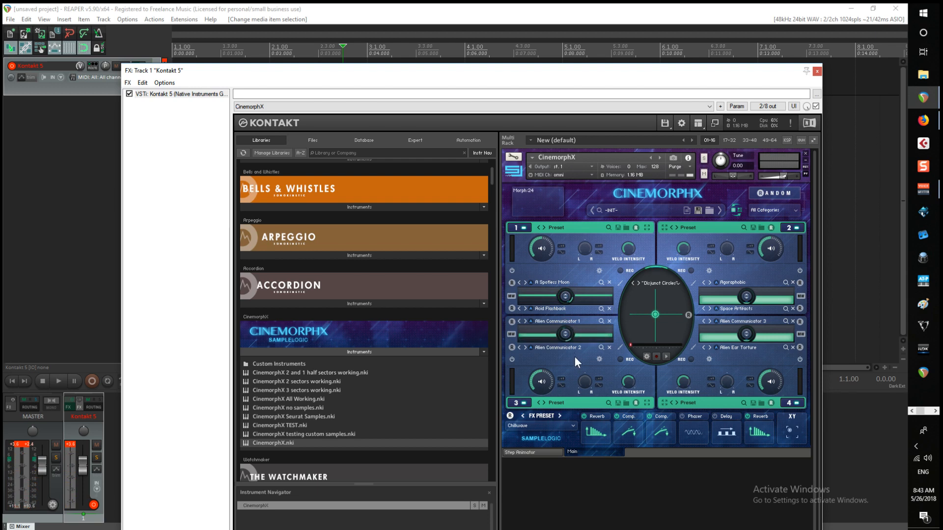
drag(746, 342, 743, 361)
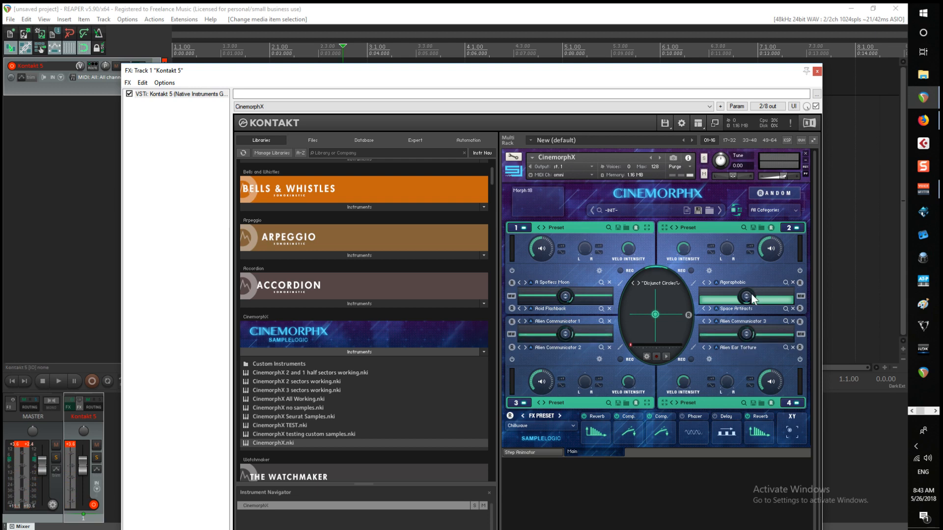
drag(747, 296, 748, 330)
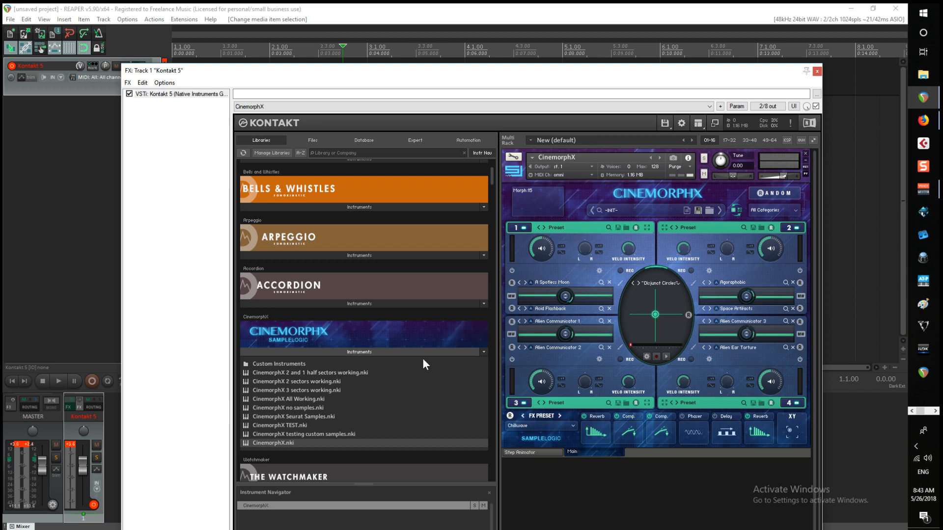
Show the Seurat Samples files in the browser and open group 2 in the instrument's editor
click(313, 141)
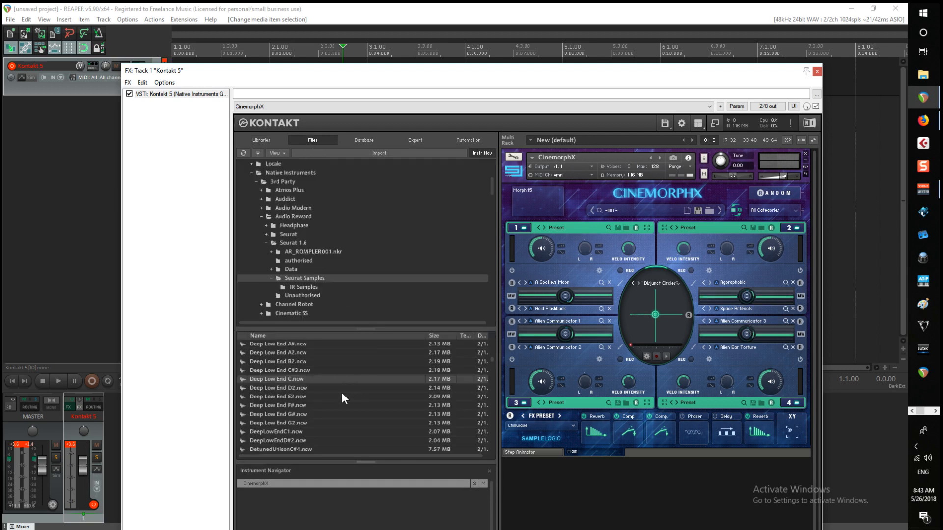
right_click(295, 378)
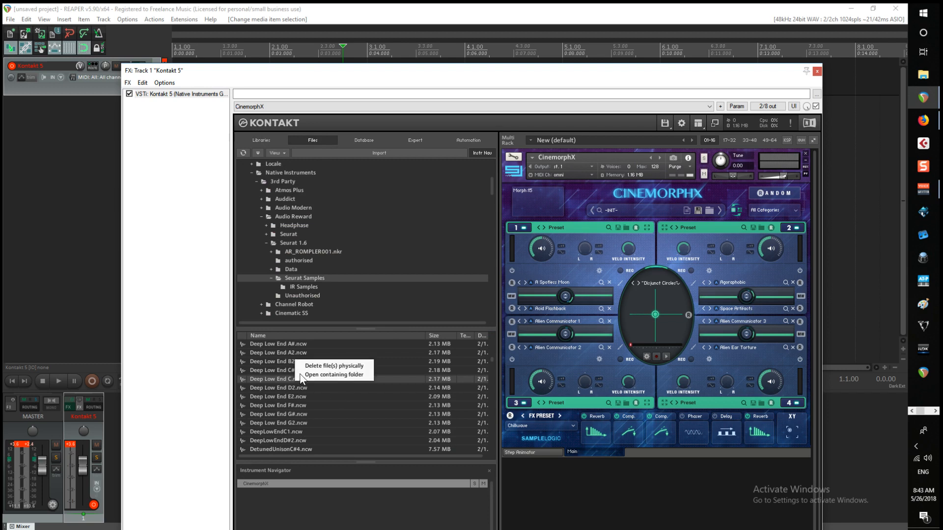
click(275, 378)
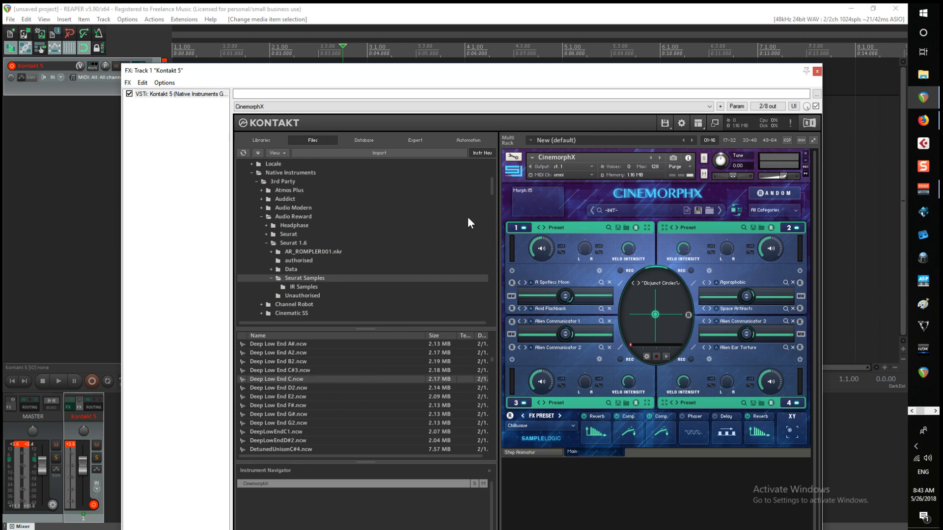
click(513, 157)
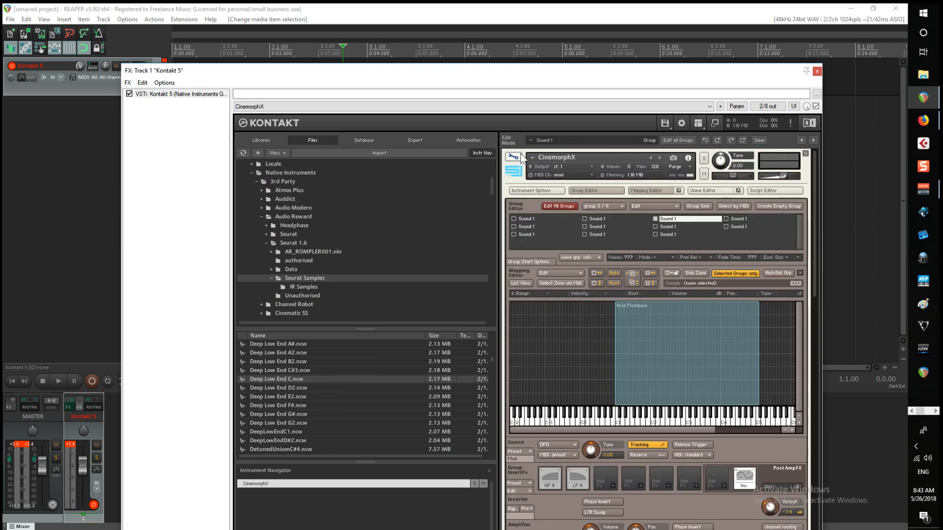
click(605, 219)
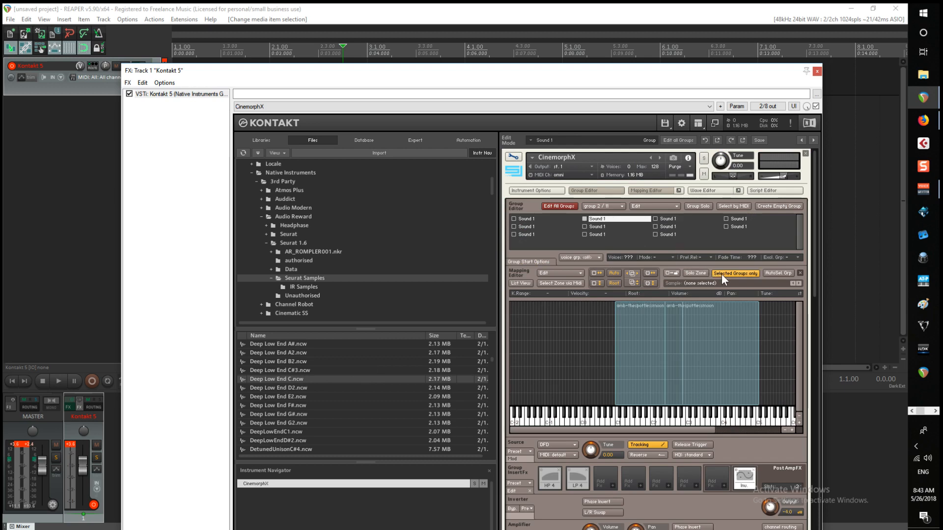
Save the edited instrument as CinemorphX CUSTOM in the Custom Instruments folder
click(665, 125)
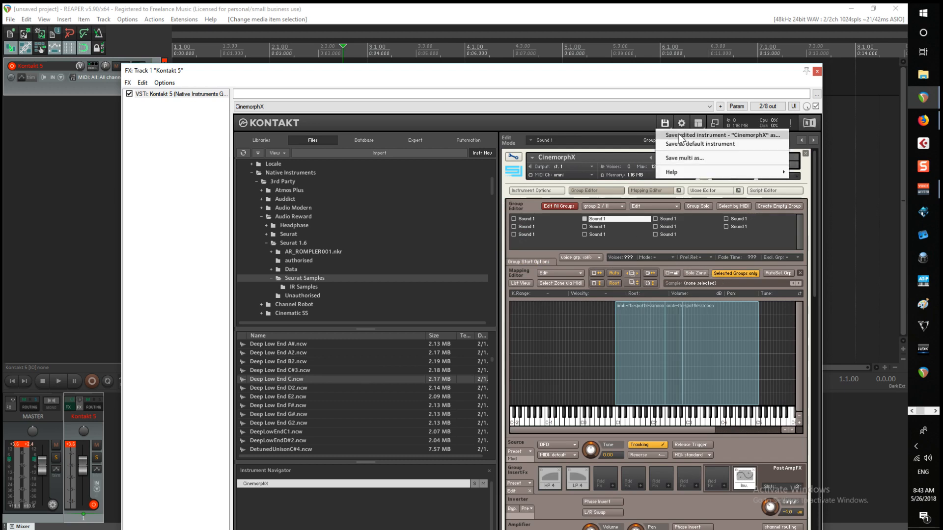
click(697, 135)
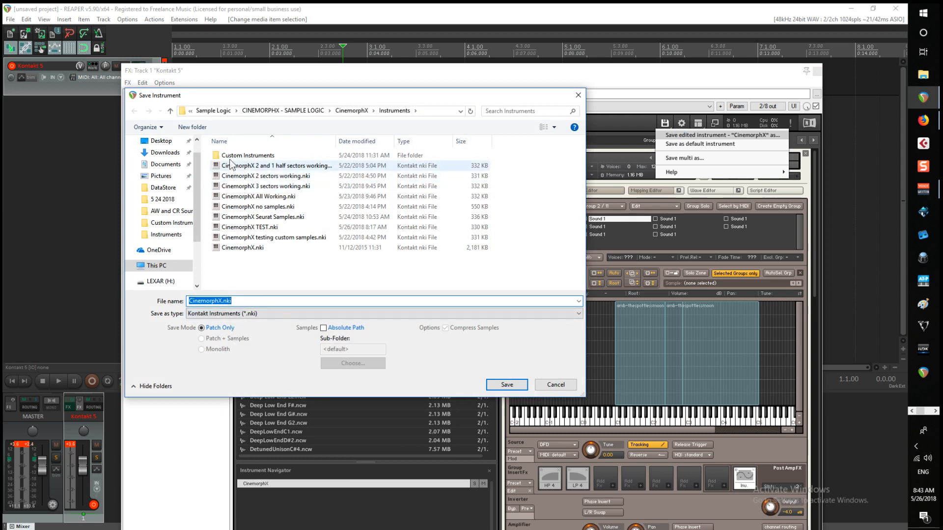
double_click(248, 155)
click(213, 301)
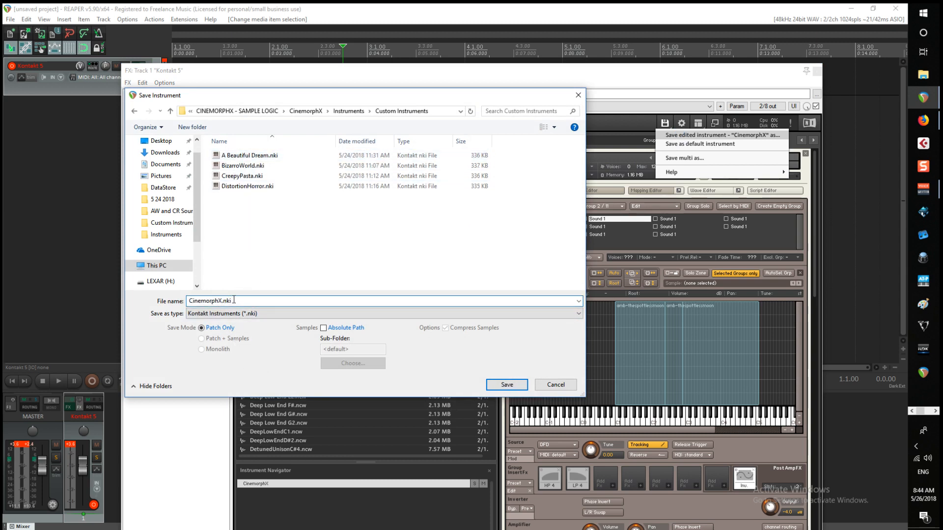
text(CUSTOM)
click(508, 385)
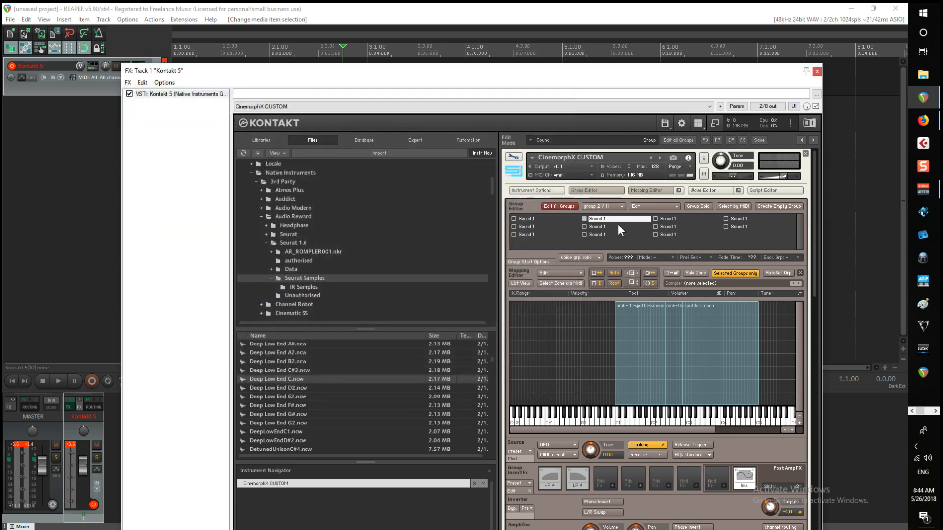
Display the zones of all groups in the Mapping Editor, select them all and cut them
click(723, 274)
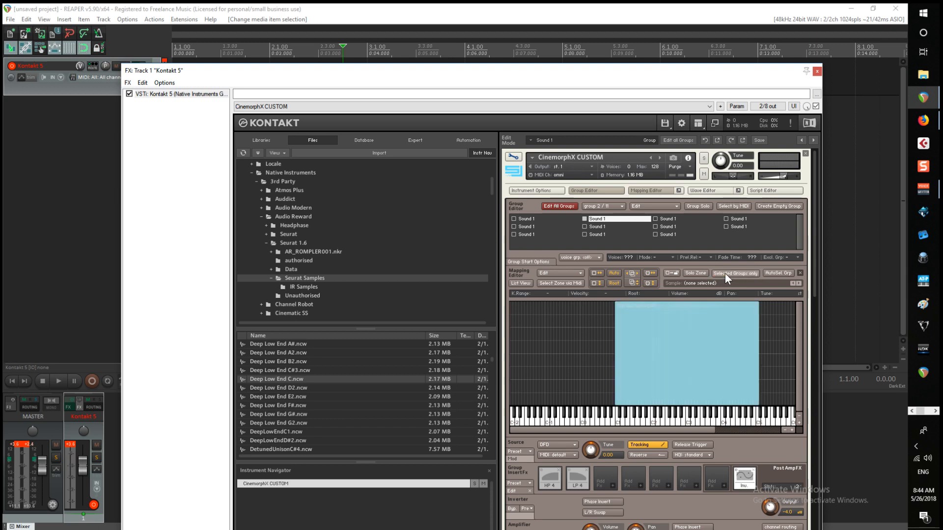
click(735, 275)
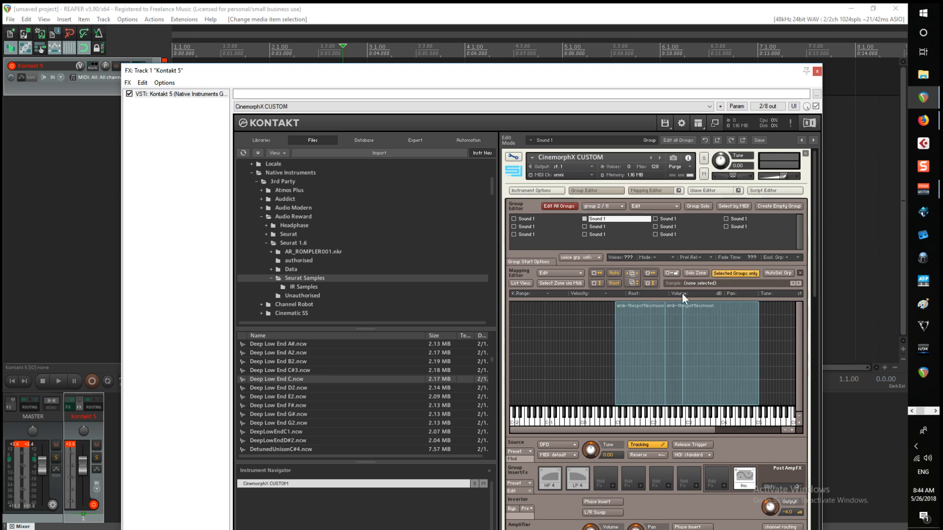
click(725, 273)
click(646, 329)
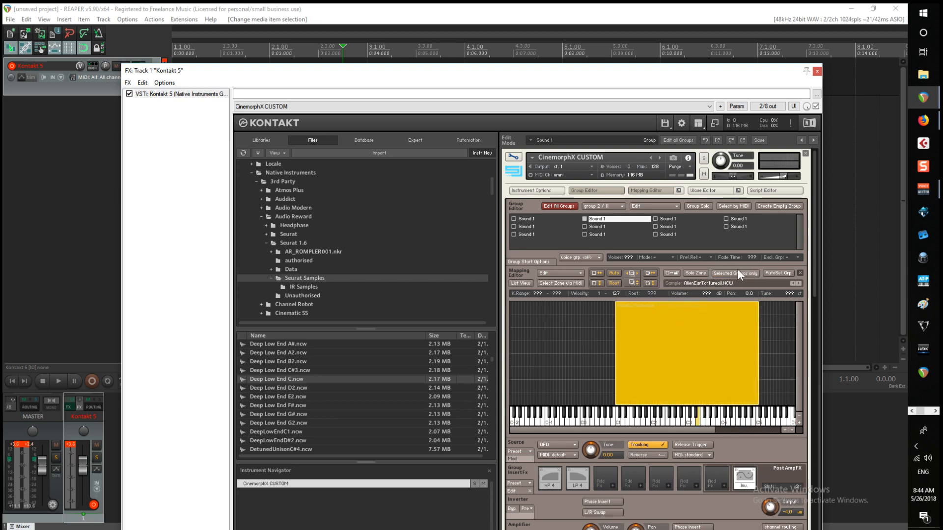
right_click(676, 326)
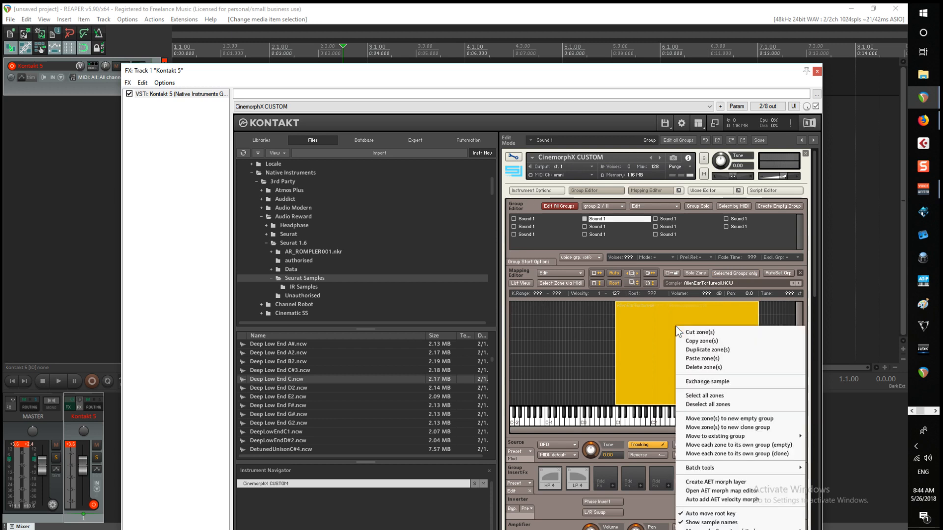
click(693, 333)
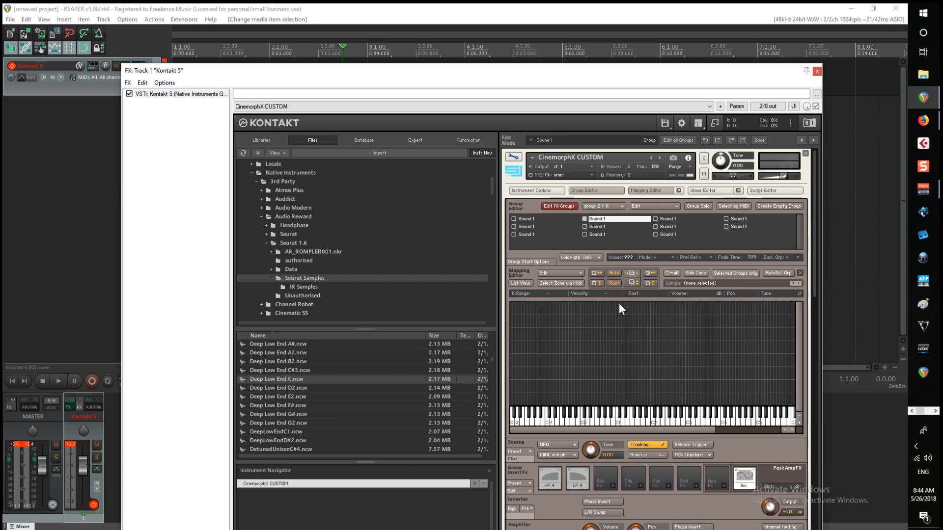
Limit the mapping to the selected group and check groups 3, 8 and 2 for leftover zones
click(680, 219)
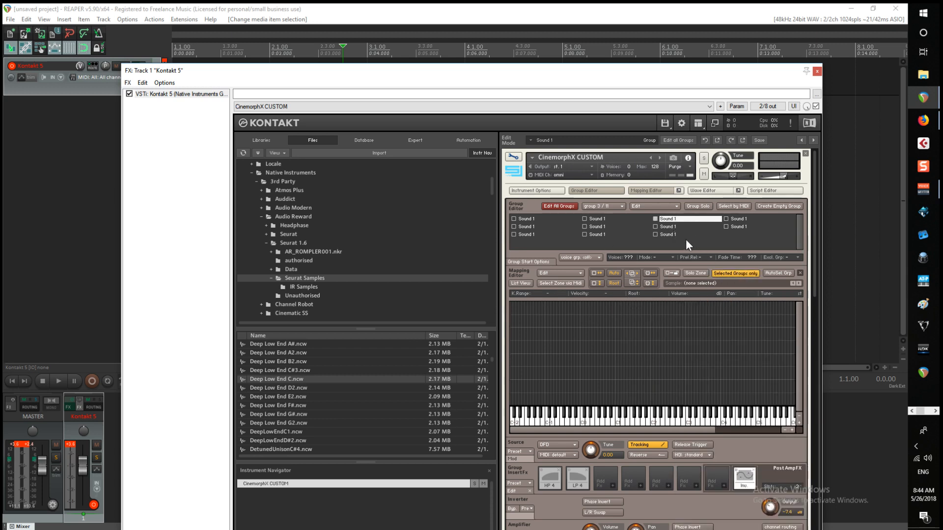
click(734, 219)
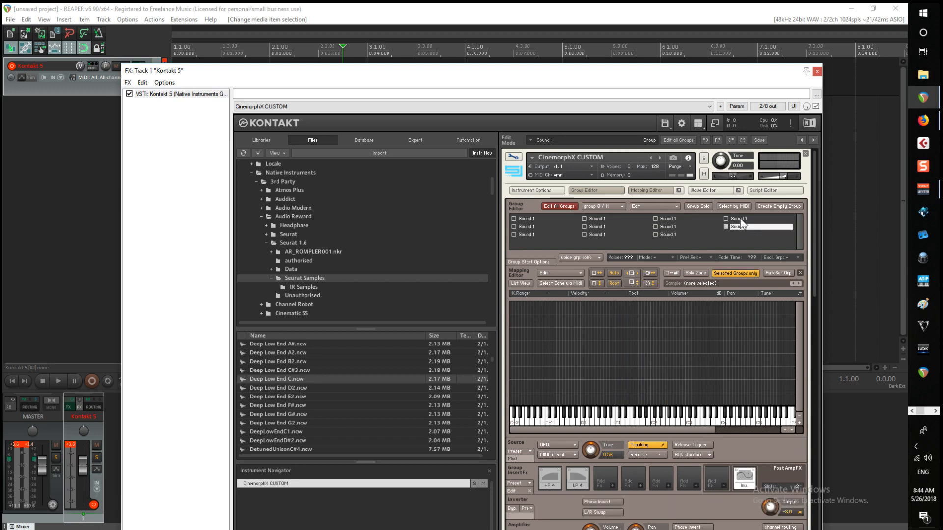
click(670, 219)
click(615, 218)
Rename groups 1, 5 and 6 as "Sound 1 -no sound"
click(532, 218)
text(-)
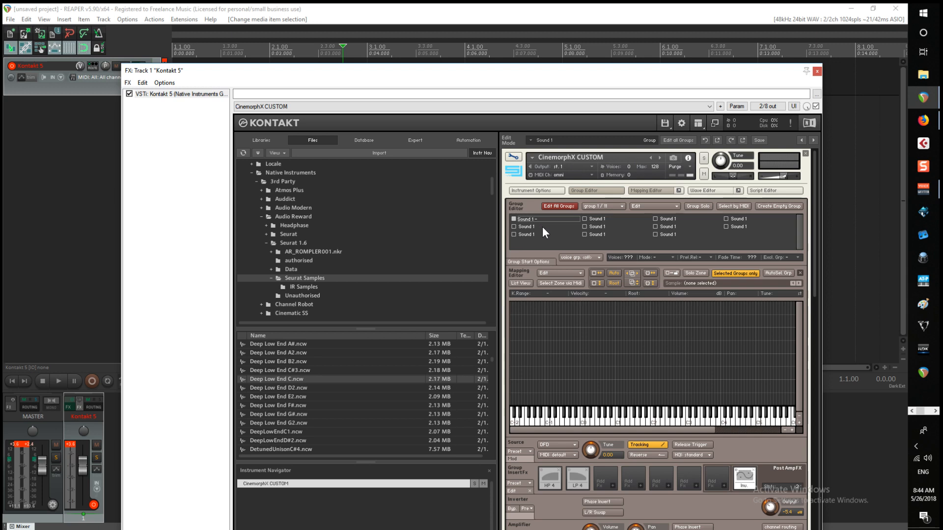
text(no sound)
key(Return)
double_click(550, 225)
text(nd)
key(Return)
double_click(600, 226)
click(616, 226)
text(-no sound)
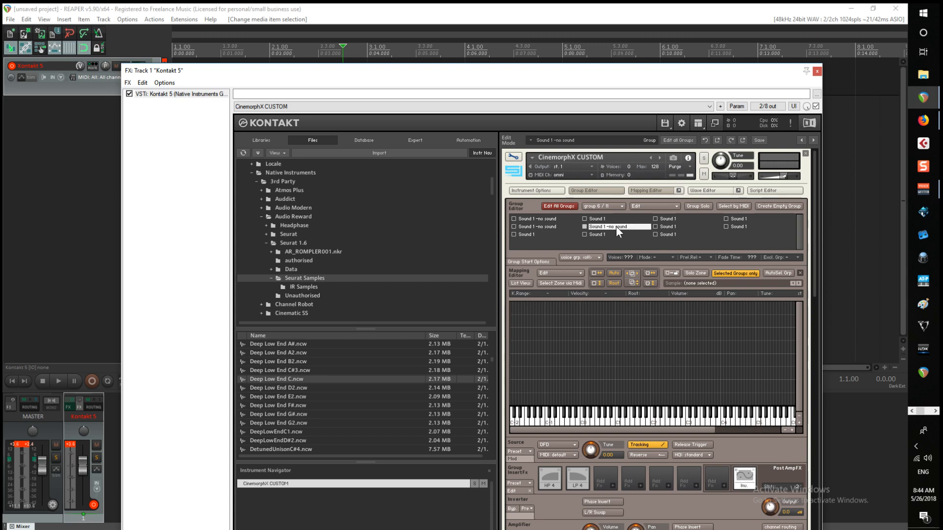
key(Return)
Map the sample Deep Low End C.ncw in group 2 across the full key range C-2 to G8, and copy its zone
double_click(613, 217)
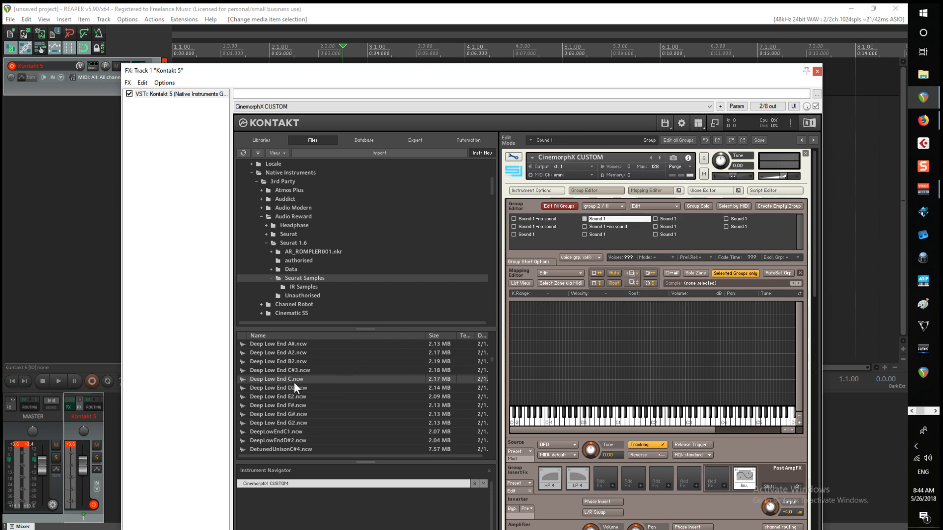
drag(554, 365, 794, 375)
drag(549, 373, 522, 374)
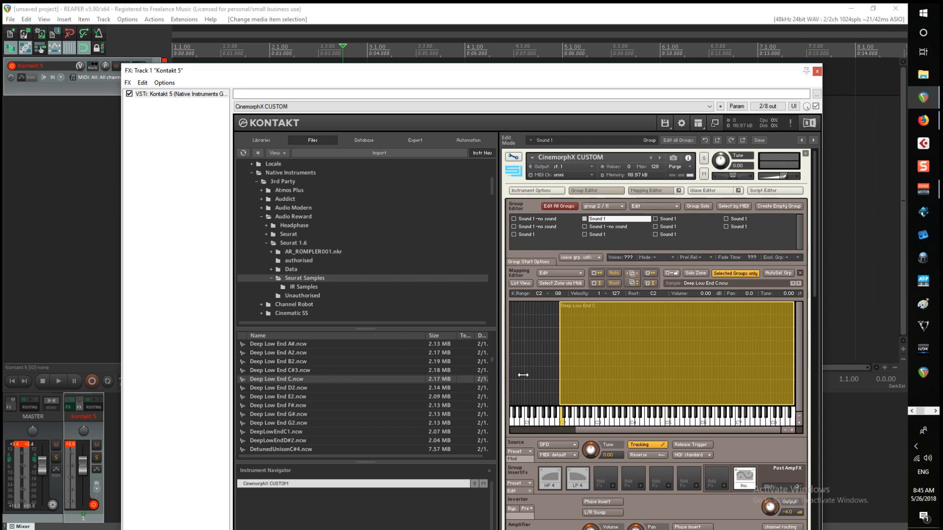
right_click(573, 341)
click(610, 357)
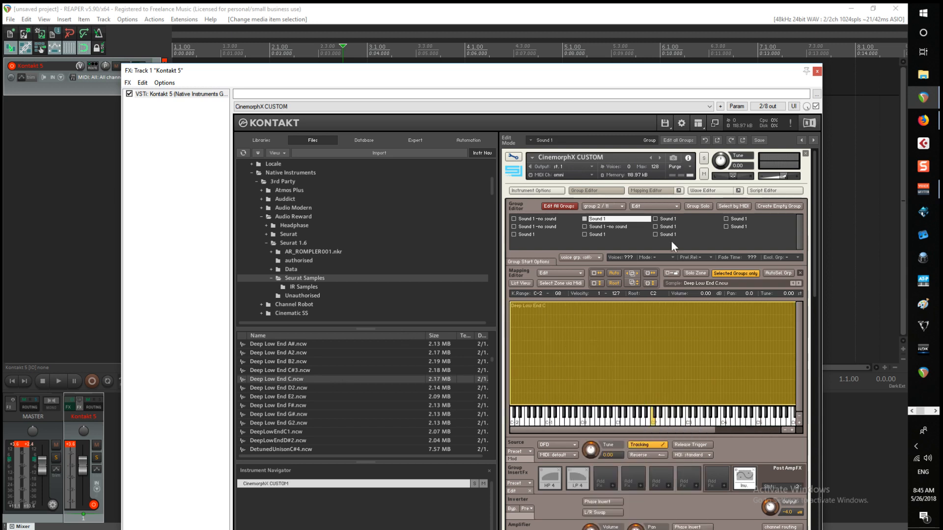
Paste the copied Deep Low End C zone into groups 3, 4, 7, 8, 9, 10 and 11
click(672, 219)
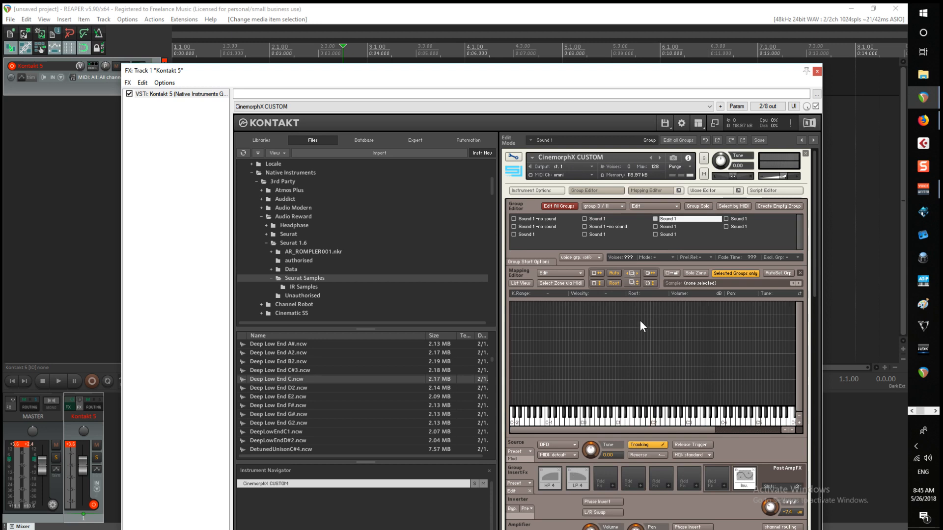
key(ctrl+v)
right_click(640, 320)
click(558, 316)
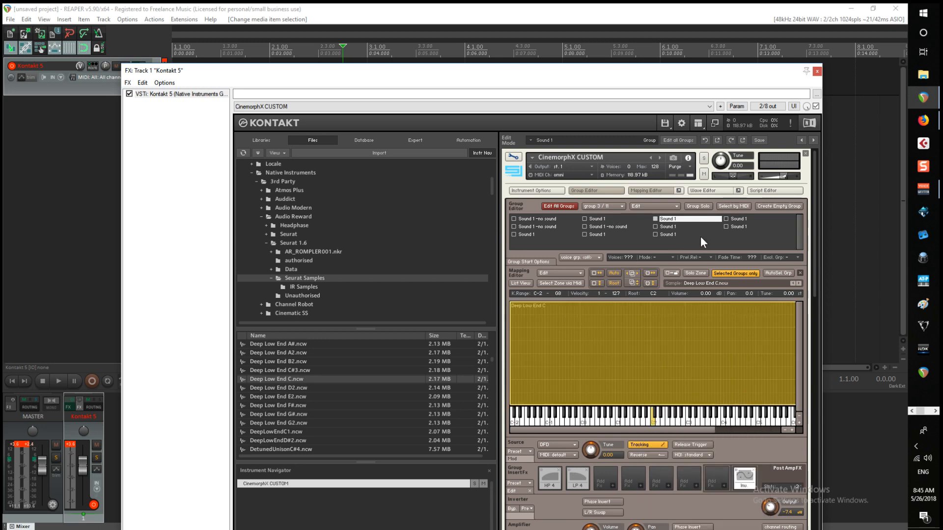
click(739, 220)
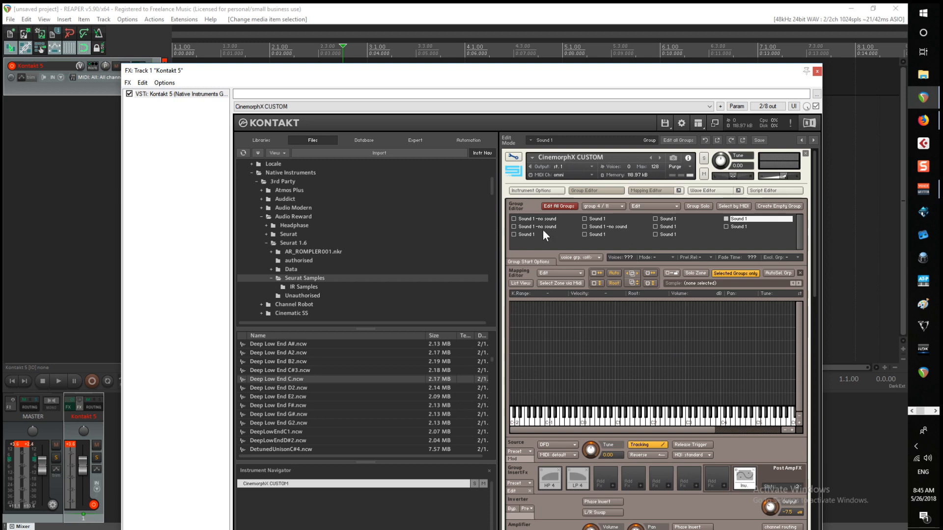
click(672, 226)
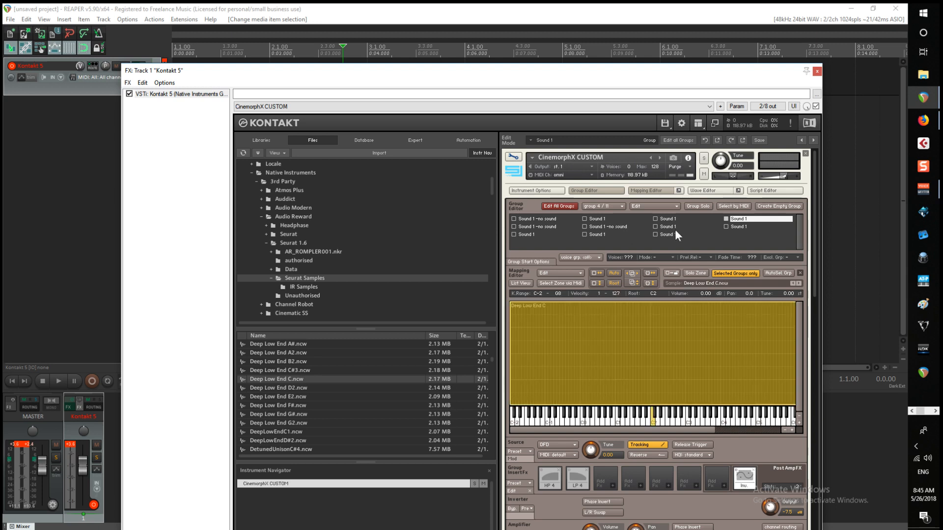
click(741, 227)
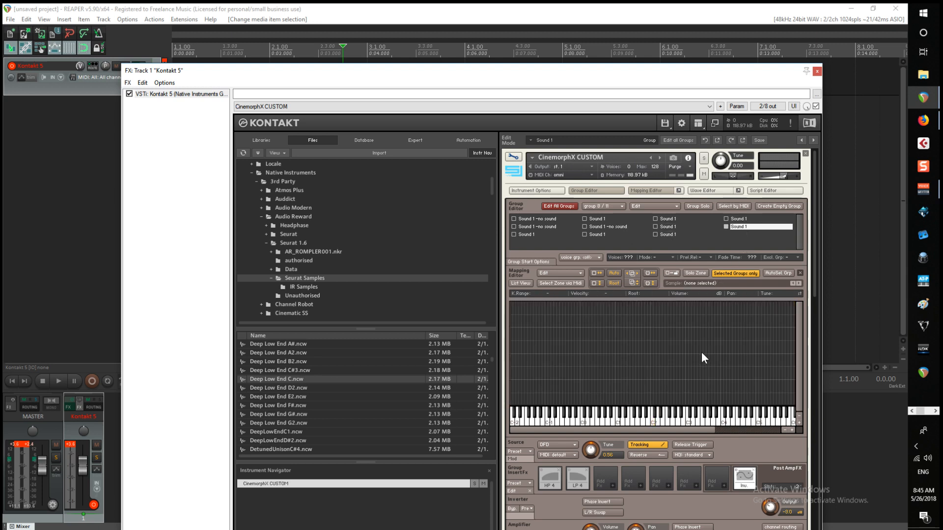
click(527, 234)
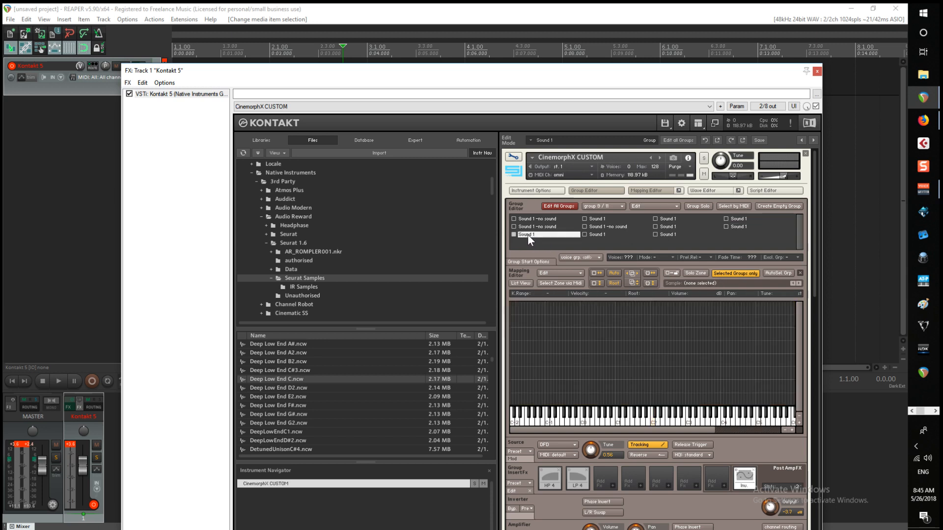
click(599, 234)
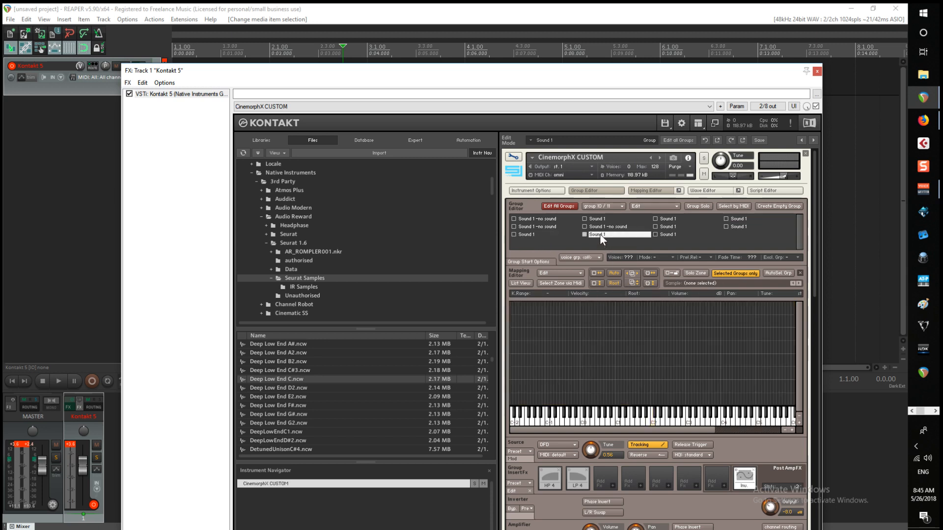
click(669, 234)
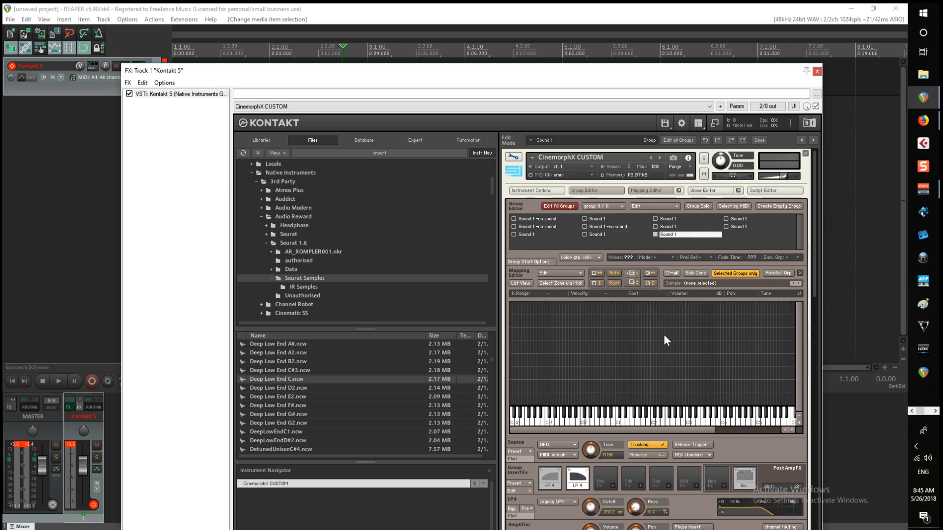
key(ctrl+v)
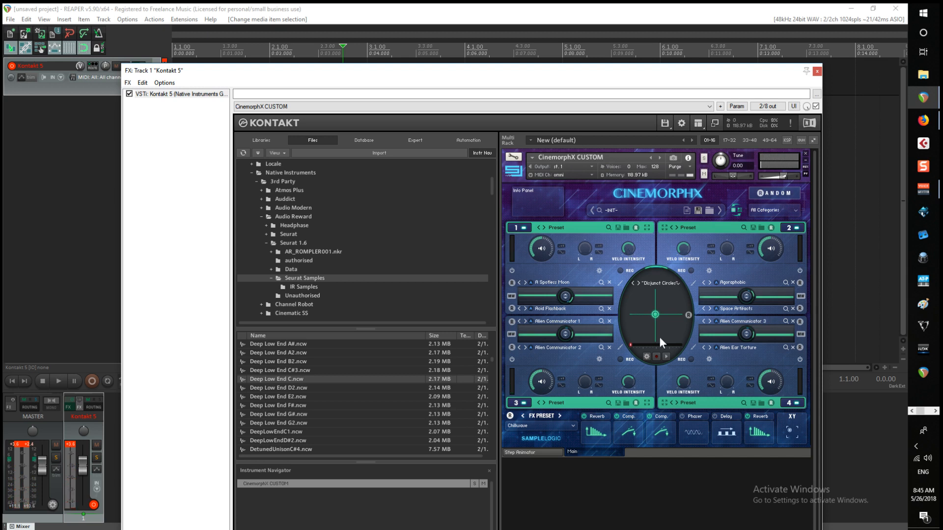
Randomize the instrument from its performance view, and reopen the instrument editor
click(782, 193)
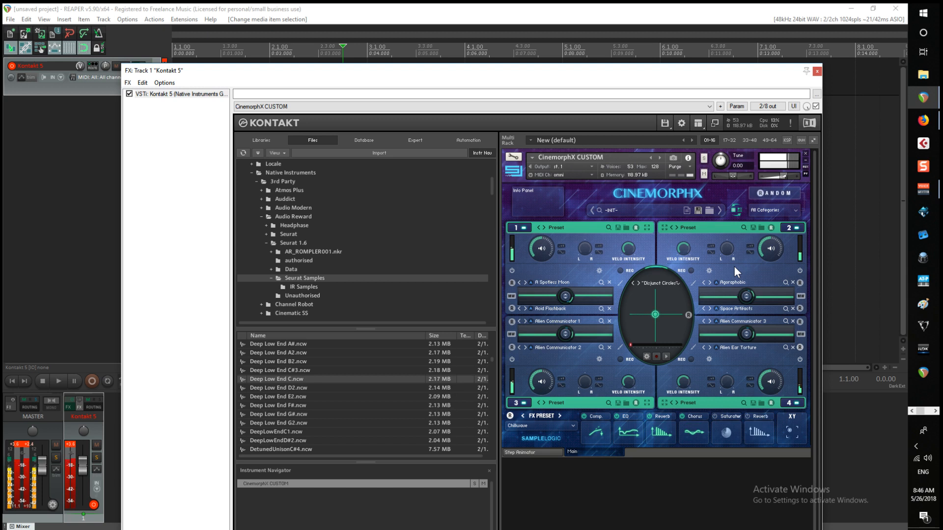
click(513, 157)
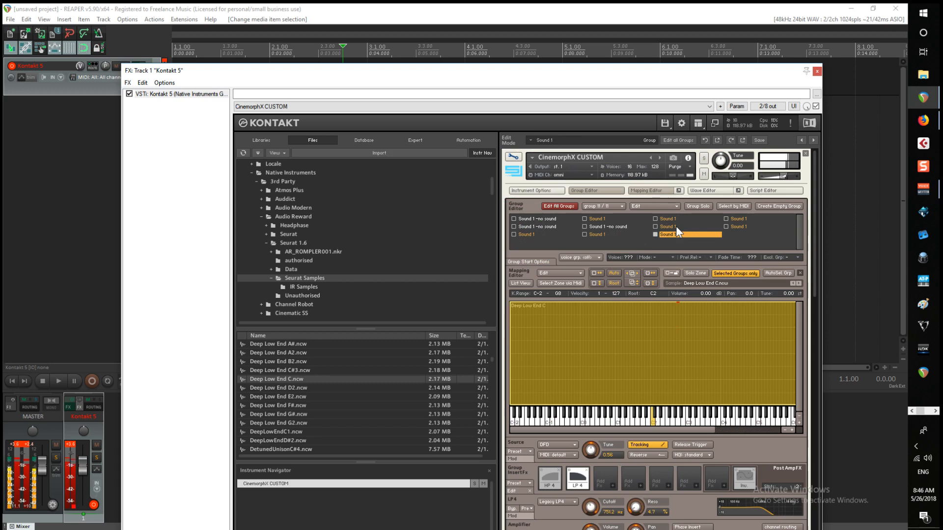
Delete the Deep Low End C zones from all groups, and limit the mapping display to selected groups only
click(723, 273)
right_click(689, 347)
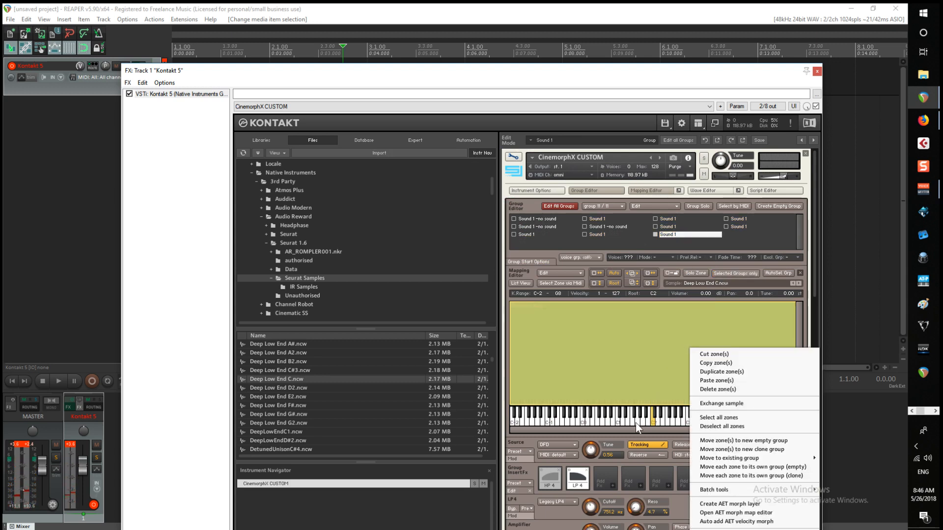
drag(654, 430, 808, 430)
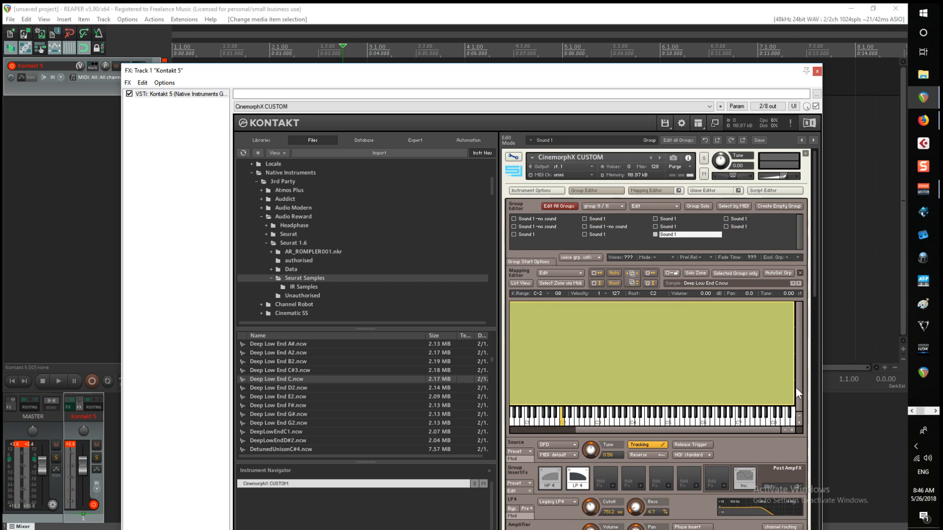
drag(796, 388, 269, 393)
right_click(538, 363)
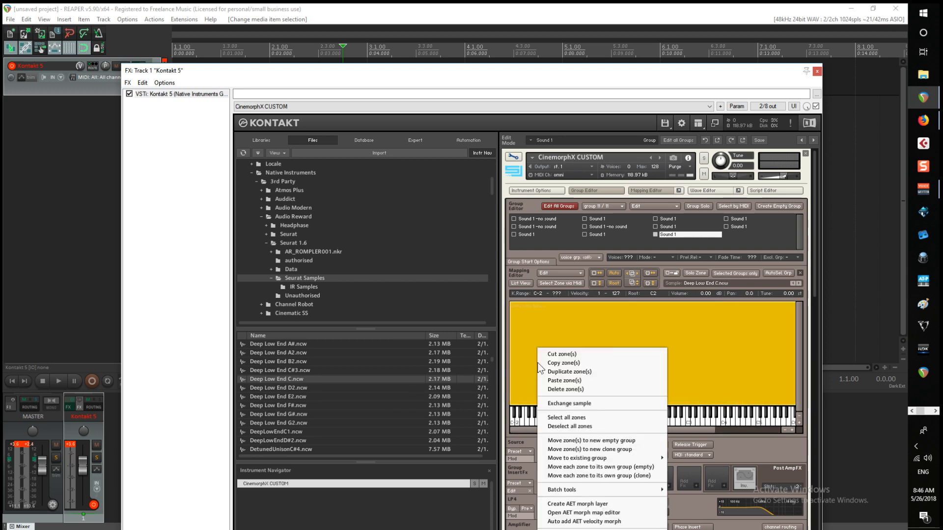
click(558, 388)
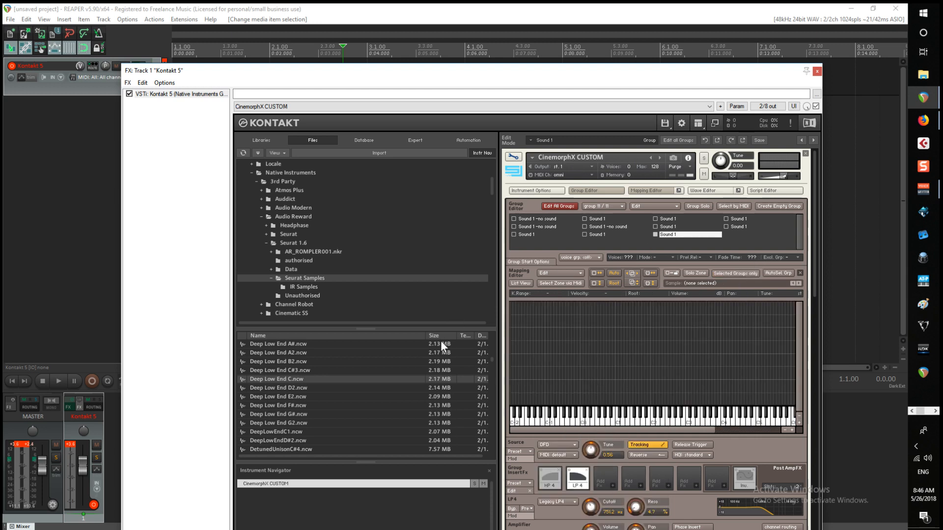
click(724, 274)
click(262, 140)
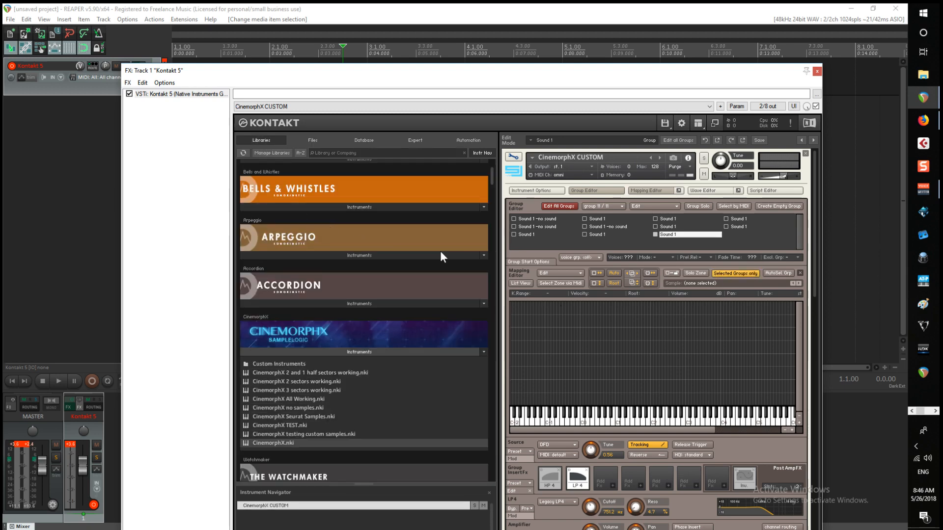
drag(491, 171, 490, 158)
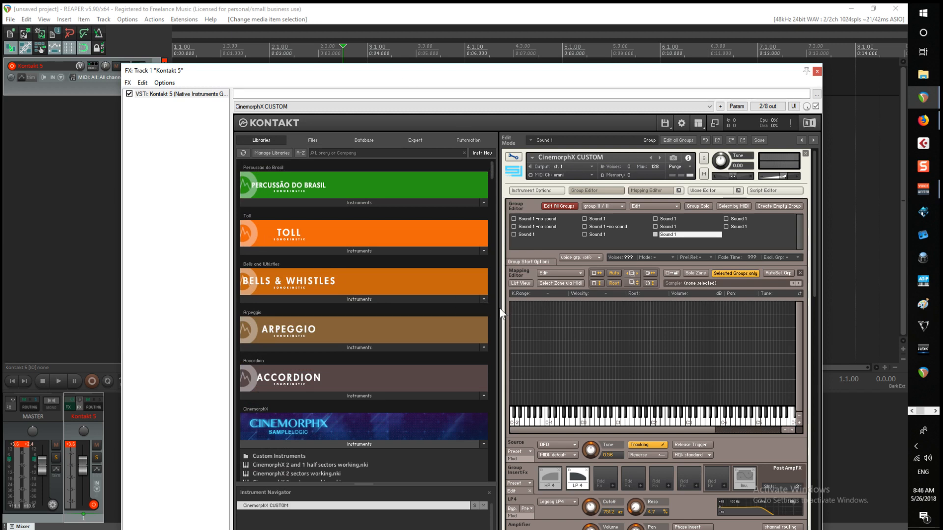
click(317, 138)
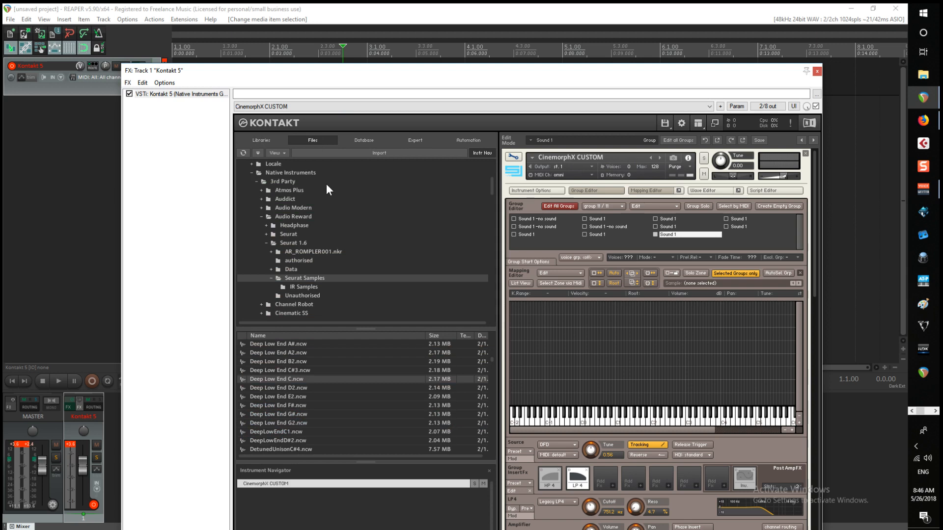
Browse to the Instruments folder of Halflight Sampling - Bowed Tibetan Singing Bowl in the Halflight Sound Studio Collection
click(261, 216)
scroll(343, 260, down, 3)
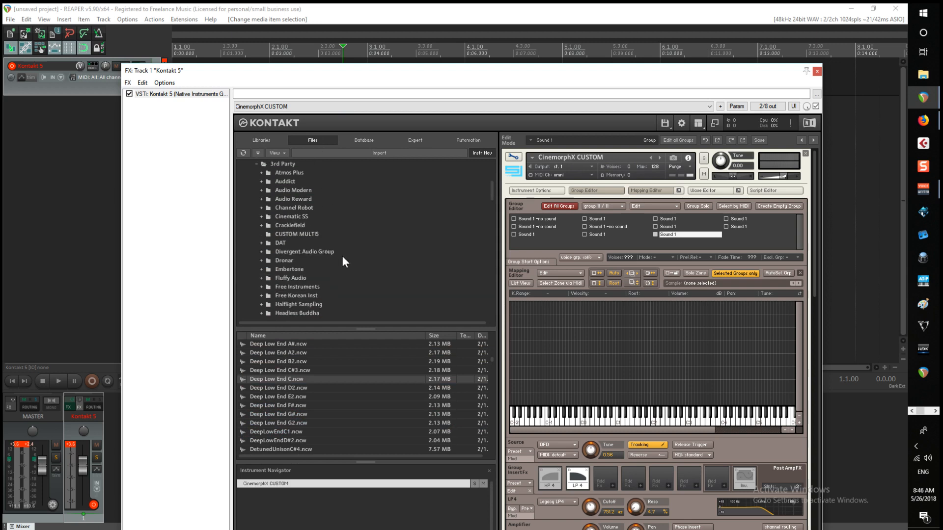
scroll(343, 260, down, 2)
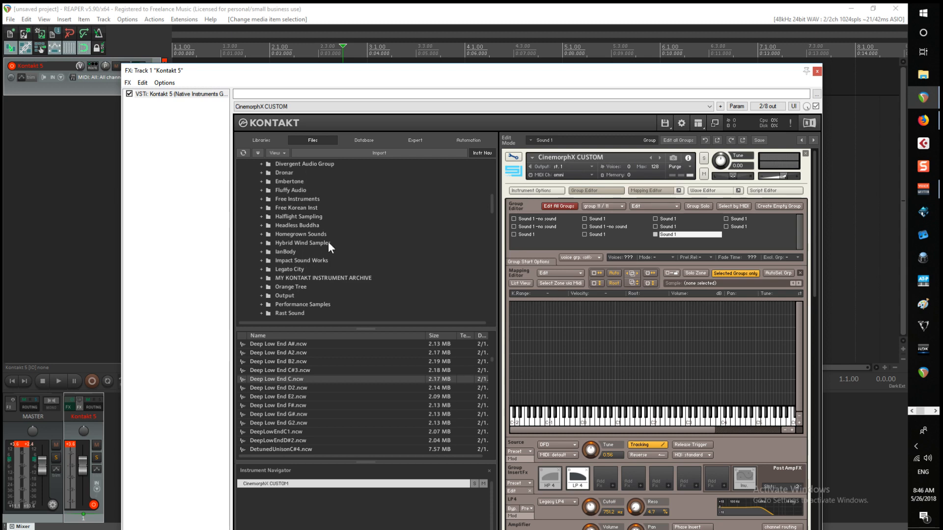
click(295, 216)
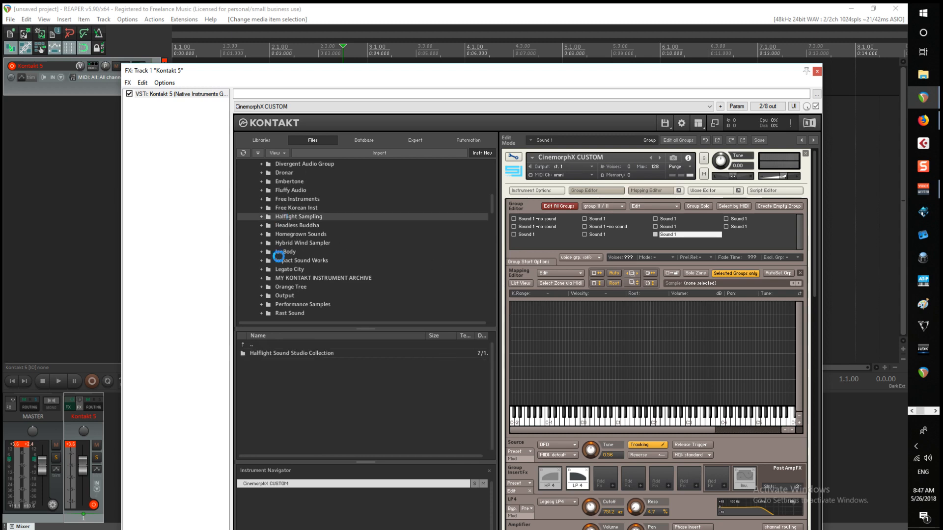
double_click(308, 352)
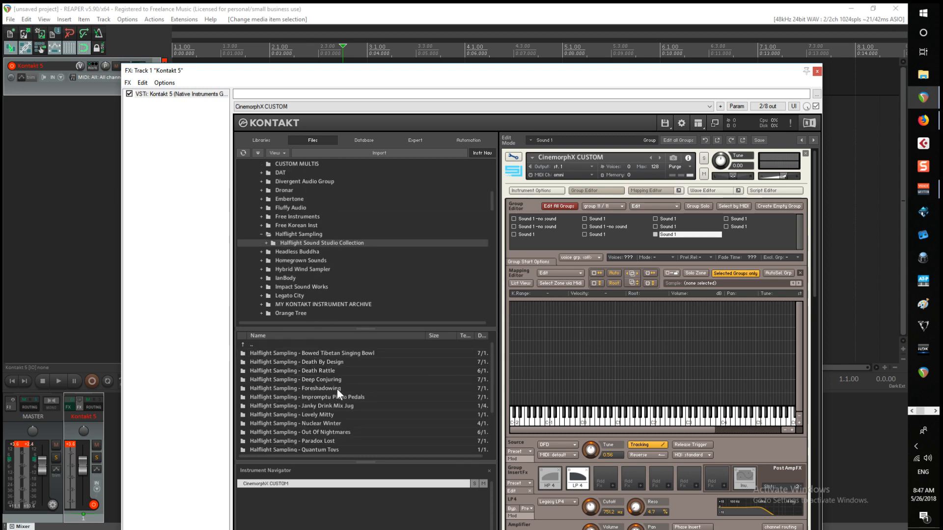
scroll(337, 388, down, 1)
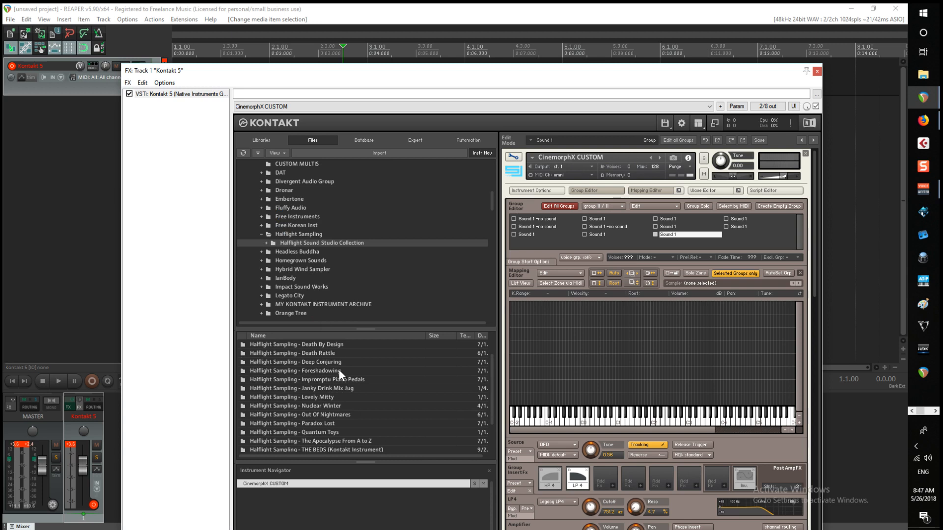
scroll(346, 380, up, 1)
double_click(336, 353)
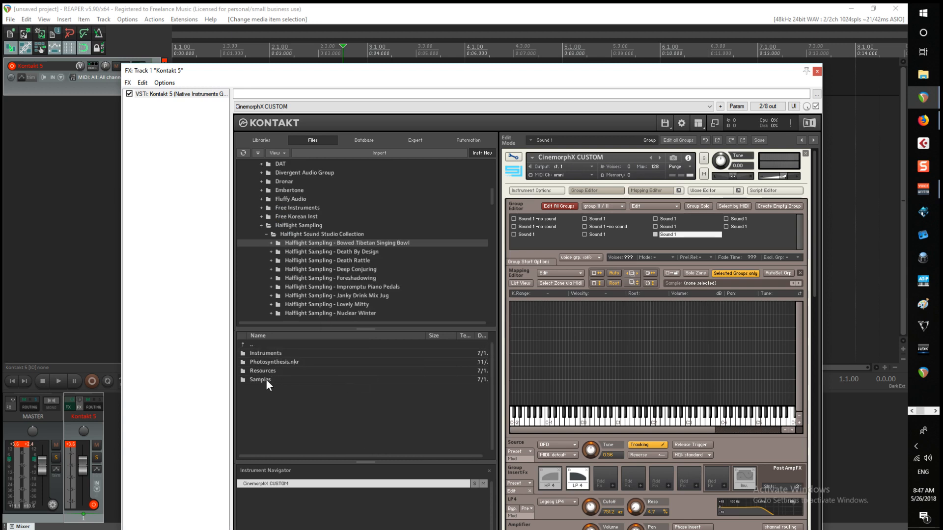
double_click(269, 353)
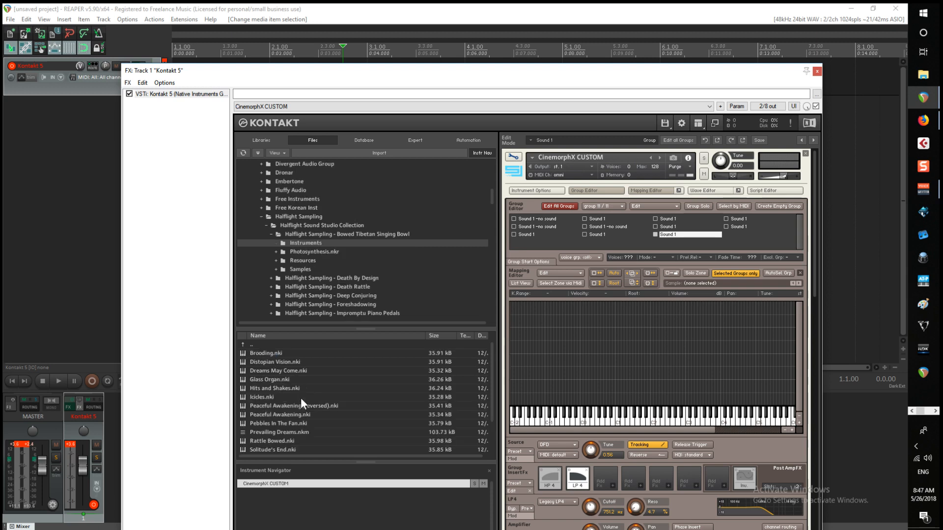
Load Solitude's End.nki alongside CinemorphX CUSTOM, and open its instrument editor
scroll(321, 384, down, 2)
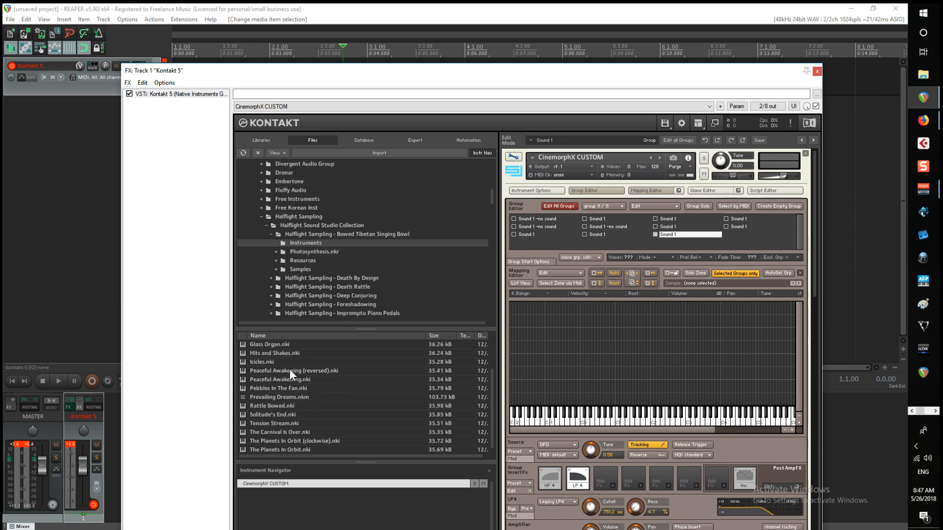
scroll(320, 402, down, 1)
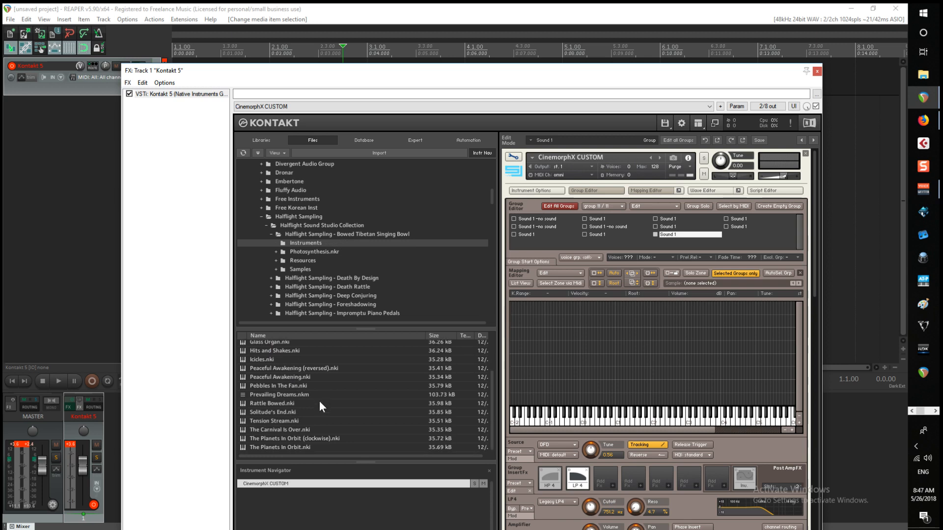
double_click(277, 415)
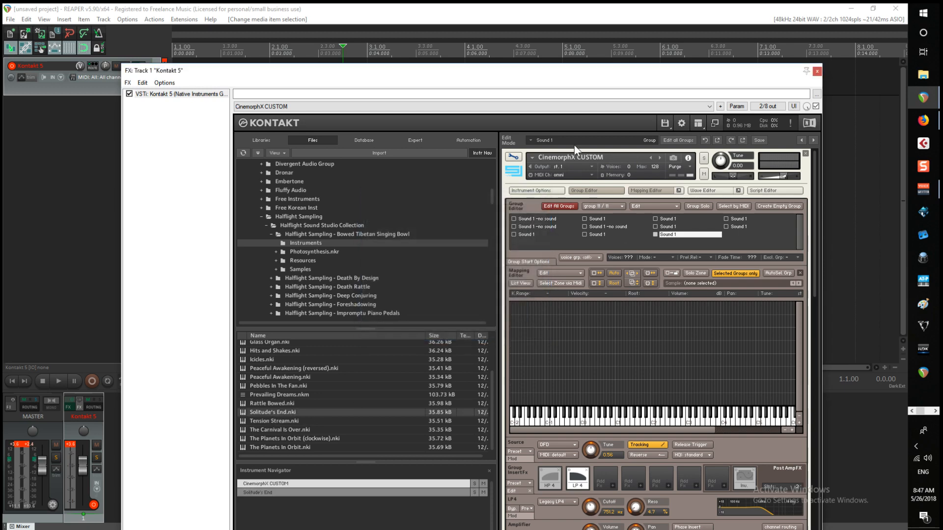
click(513, 158)
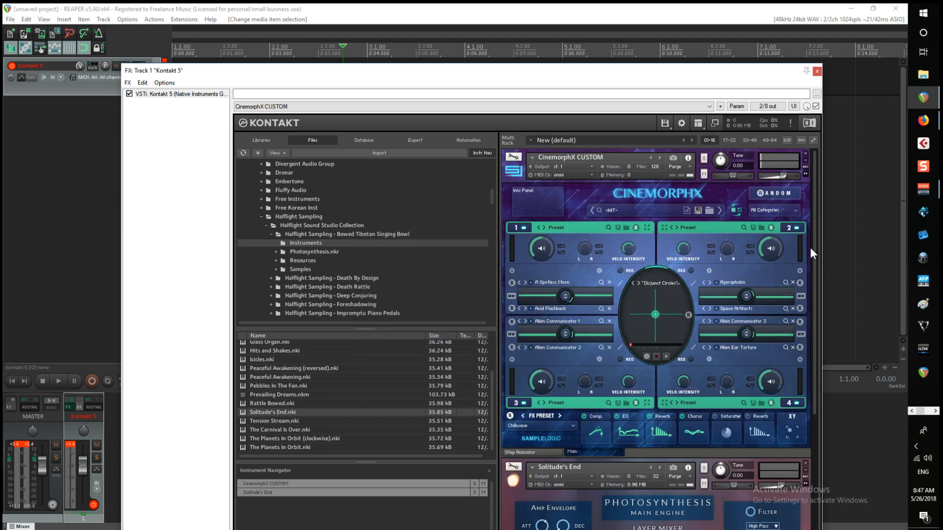
drag(815, 251, 806, 372)
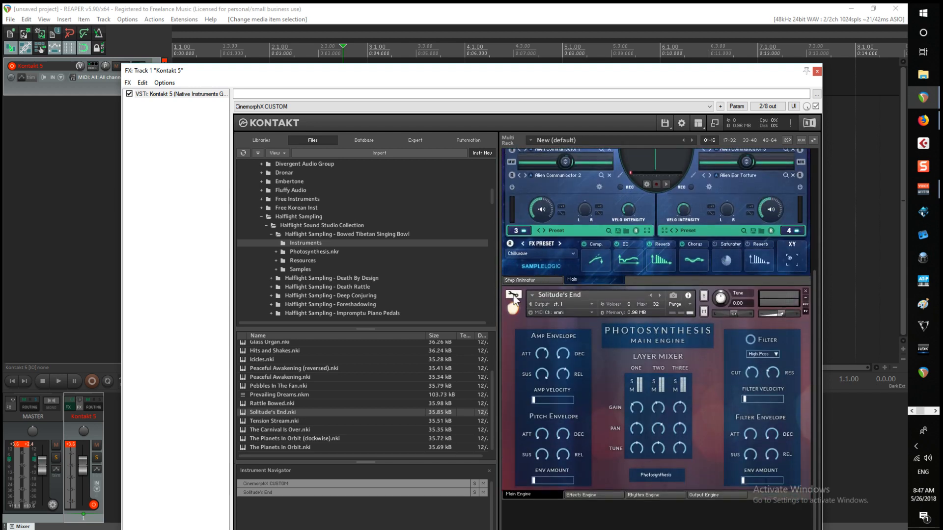
click(513, 295)
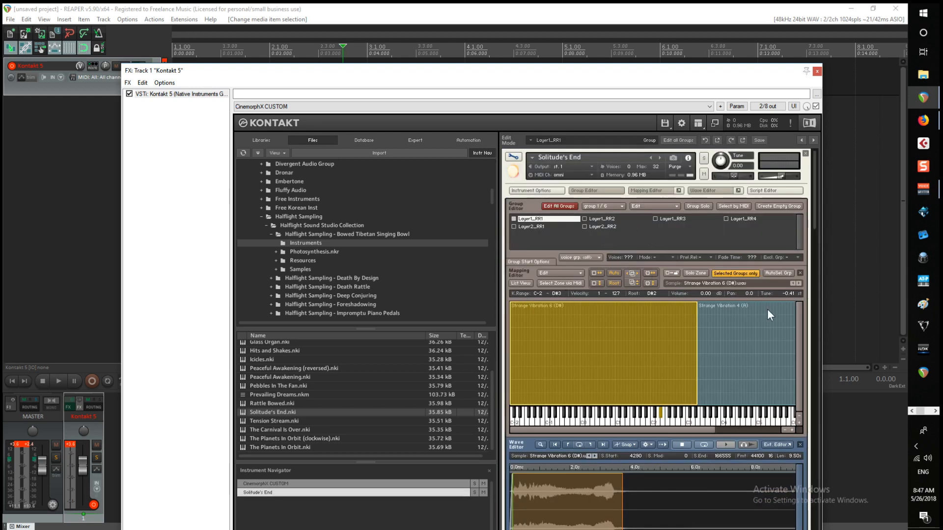
Examine the zones mapped in the Layer1 and Layer2 groups of Solitude's End
click(604, 226)
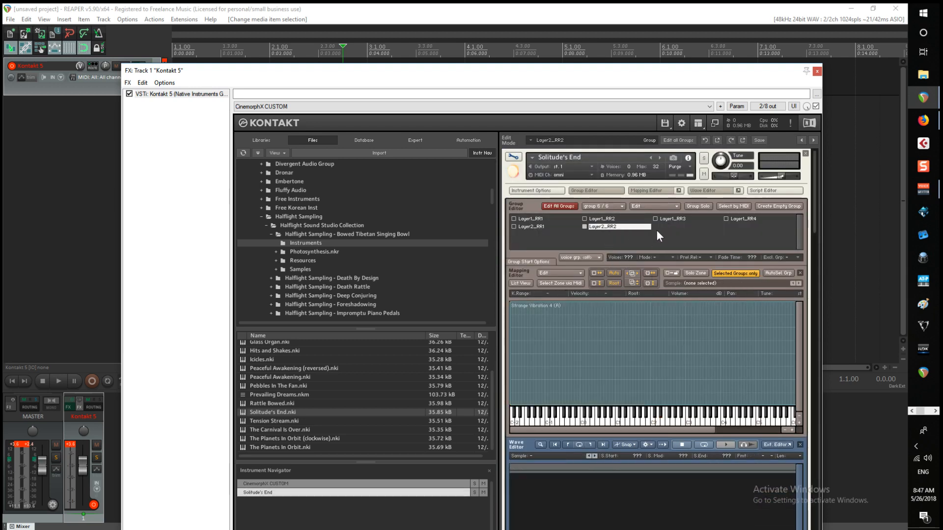
click(729, 273)
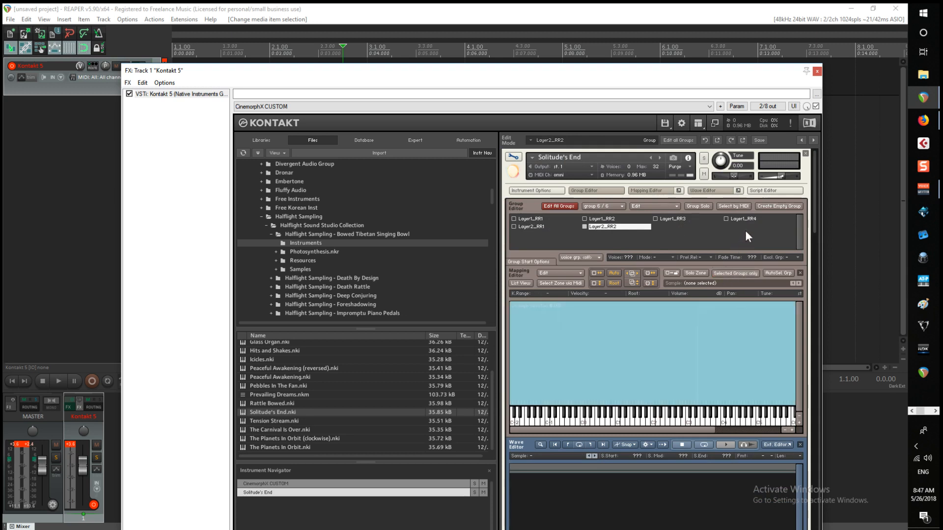
click(528, 218)
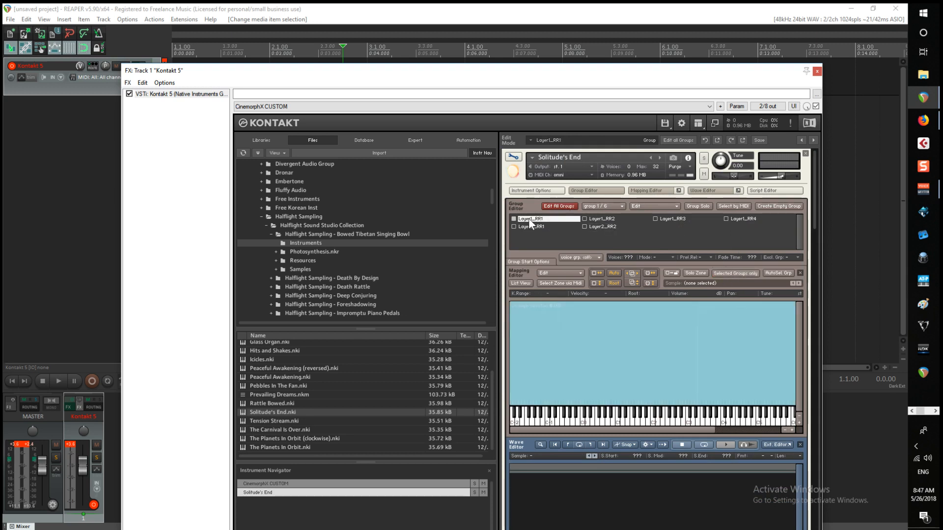
click(602, 219)
click(737, 274)
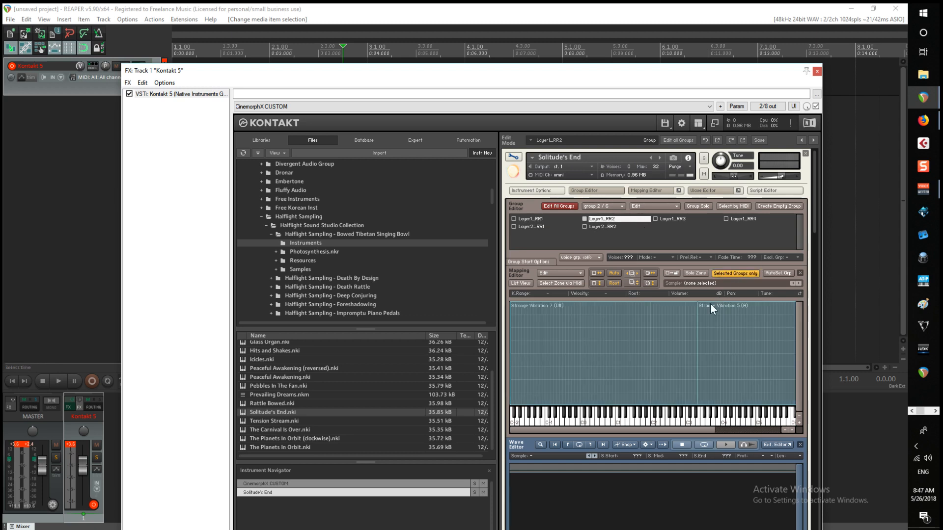
click(667, 217)
click(602, 219)
click(548, 219)
click(548, 226)
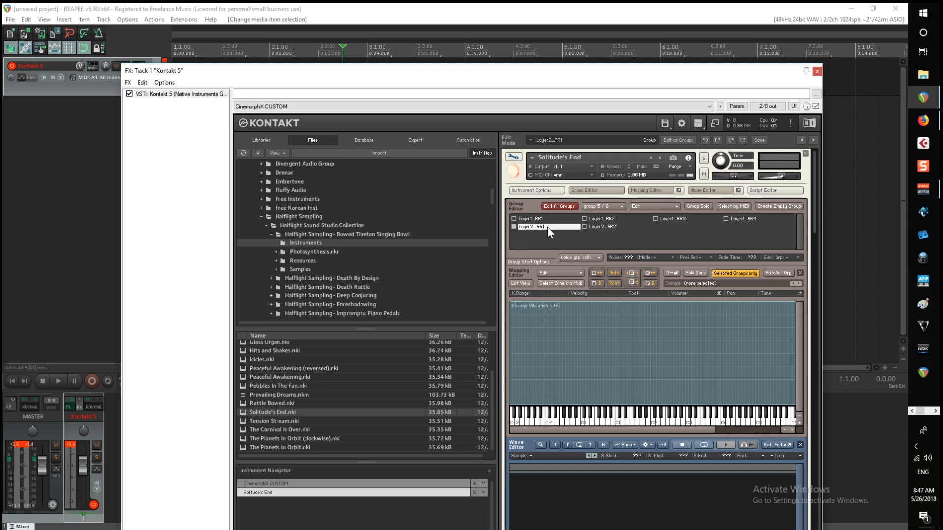
Copy the Strange Vibration 6 (D#) zone from the group Layer1_RR1 of Solitude's End
click(535, 218)
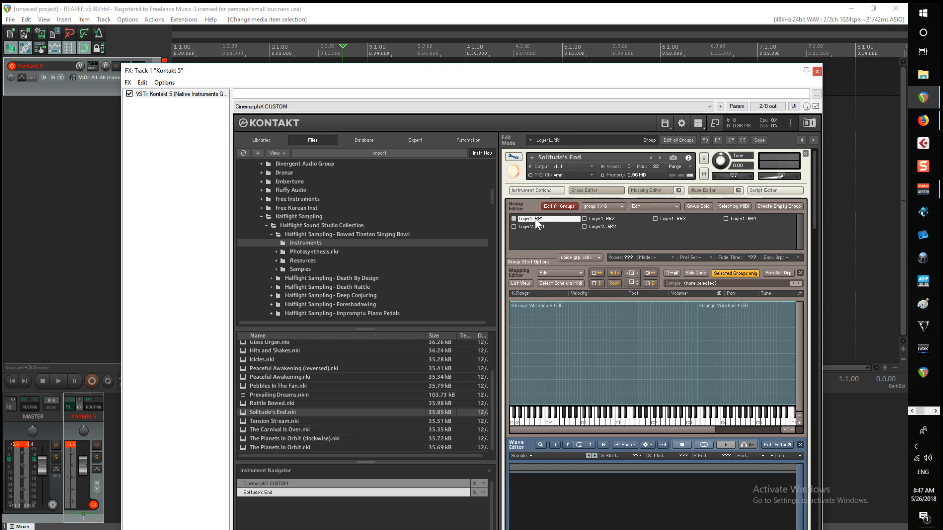
click(704, 318)
click(663, 316)
right_click(663, 316)
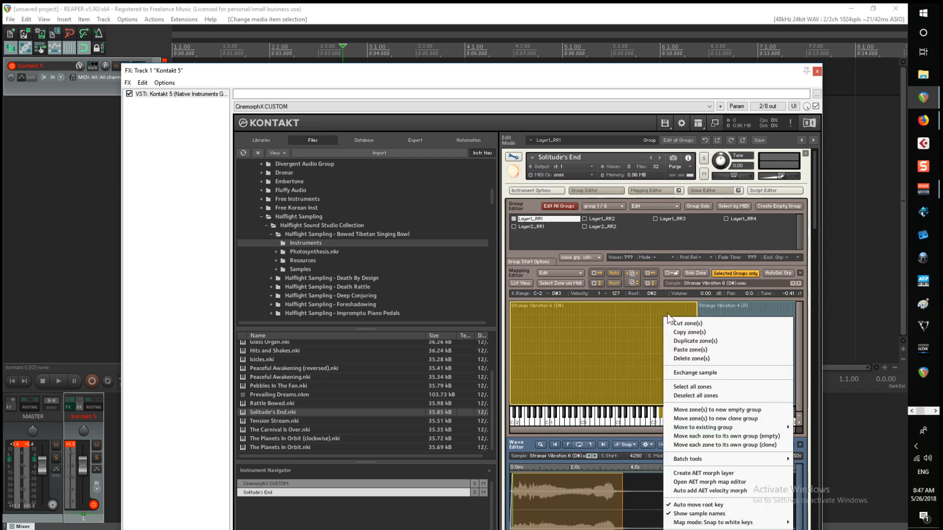
click(704, 331)
Switch to the CinemorphX CUSTOM editor and paste the copied Strange Vibration 6 (D#) zone into group 2
click(508, 160)
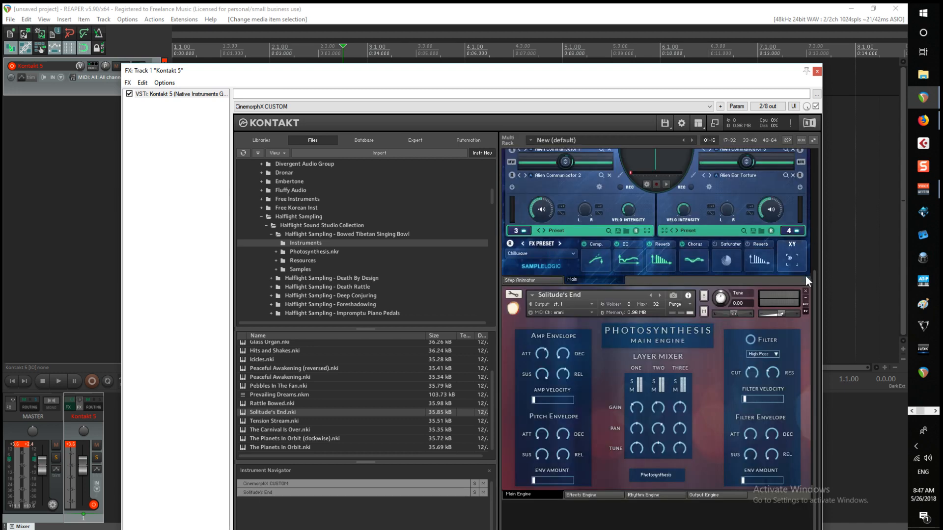
drag(814, 277, 816, 150)
click(511, 159)
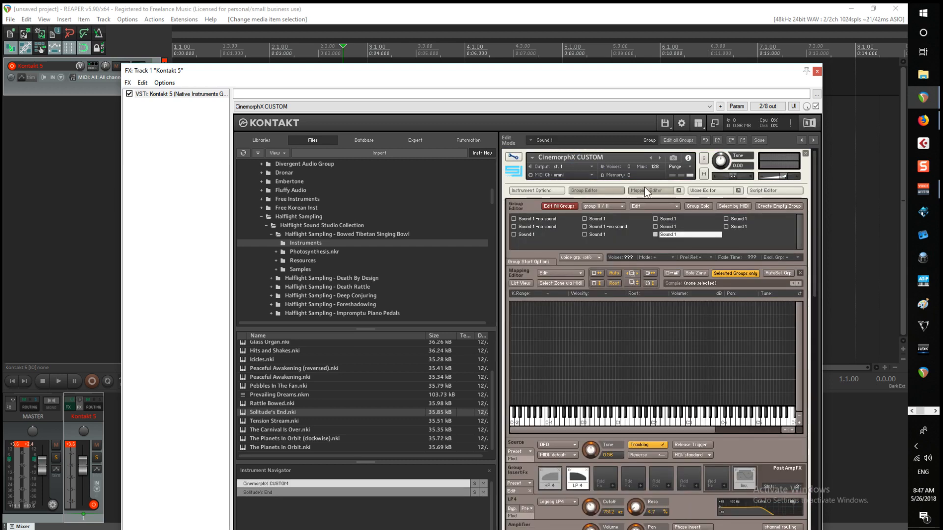
click(608, 219)
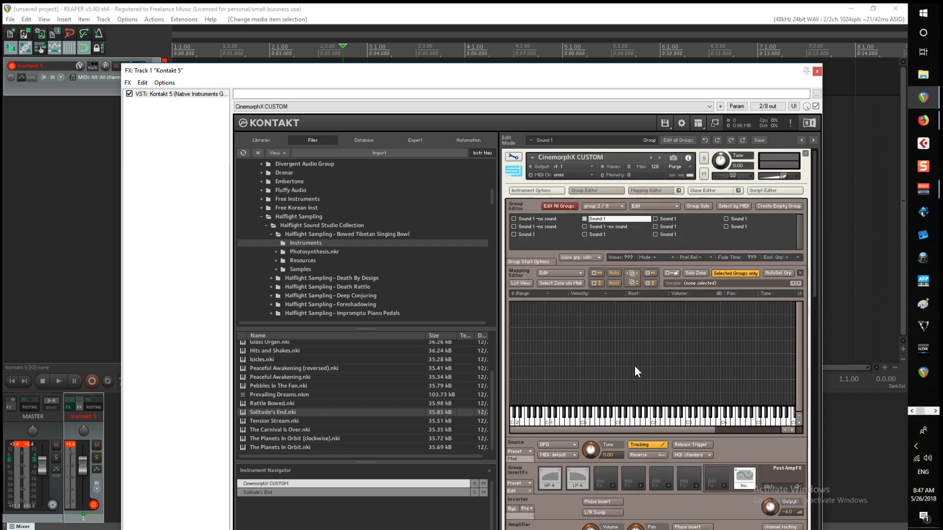
right_click(619, 331)
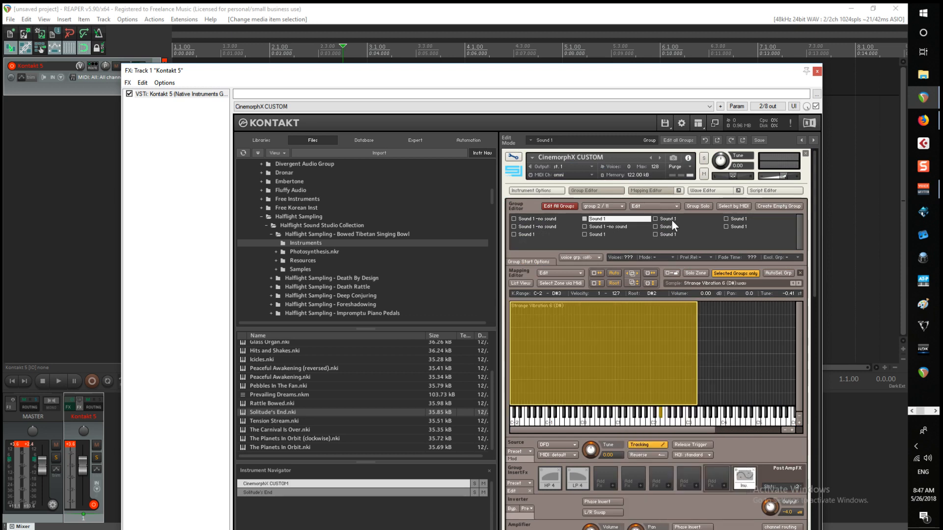
Extend the upper key limit of the Strange Vibration 6 (D#) zone in group 2 to the high end of the keyboard
click(720, 320)
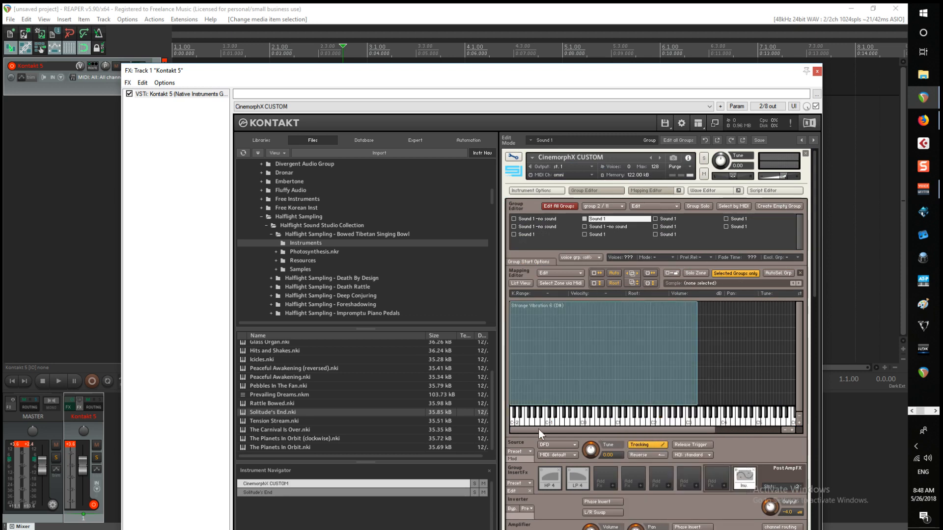
drag(560, 430, 527, 422)
click(640, 331)
drag(688, 362, 800, 363)
Select group 3 of CinemorphX CUSTOM, then replace Solitude's End in the rack with Rattle Bowed and open it for editing
click(670, 218)
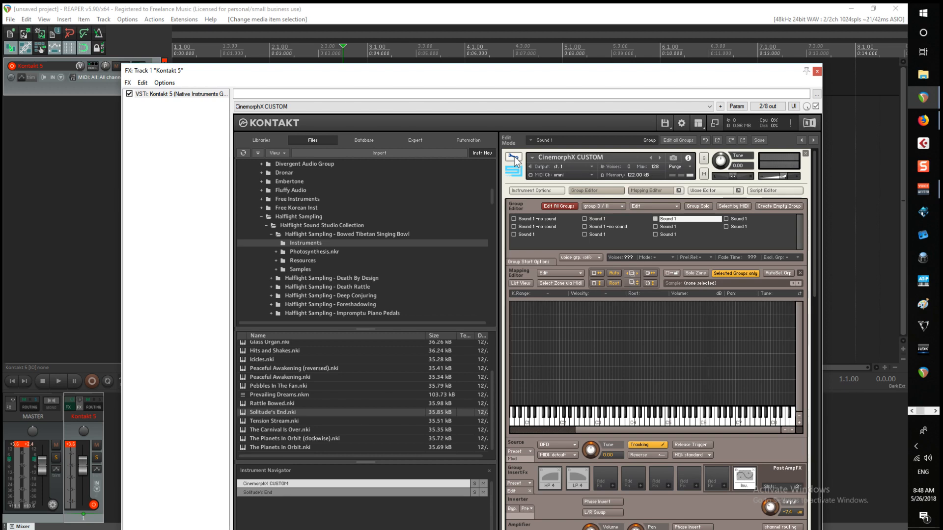
click(292, 402)
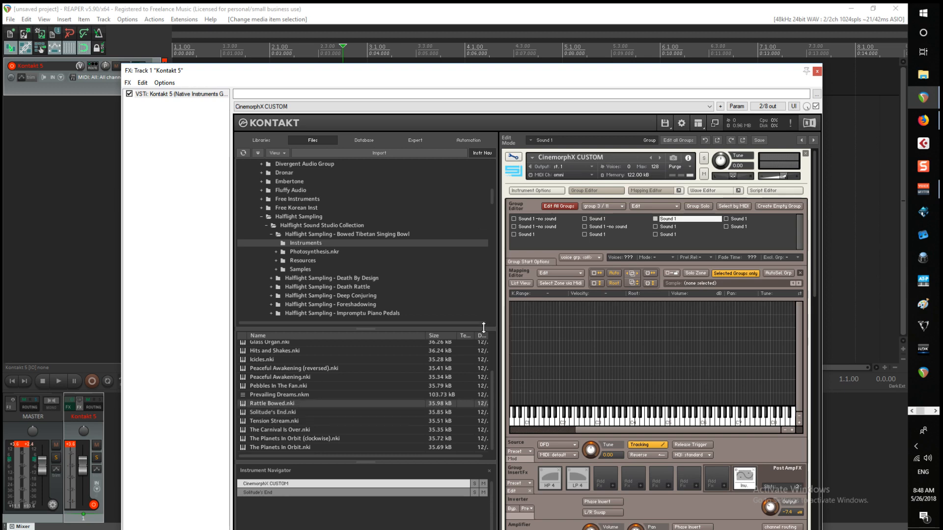
click(516, 157)
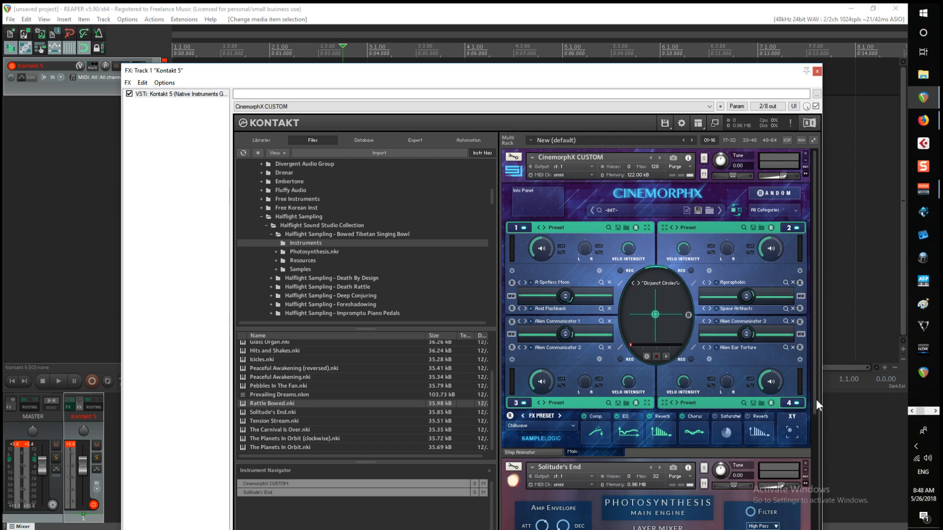
scroll(816, 399, down, 3)
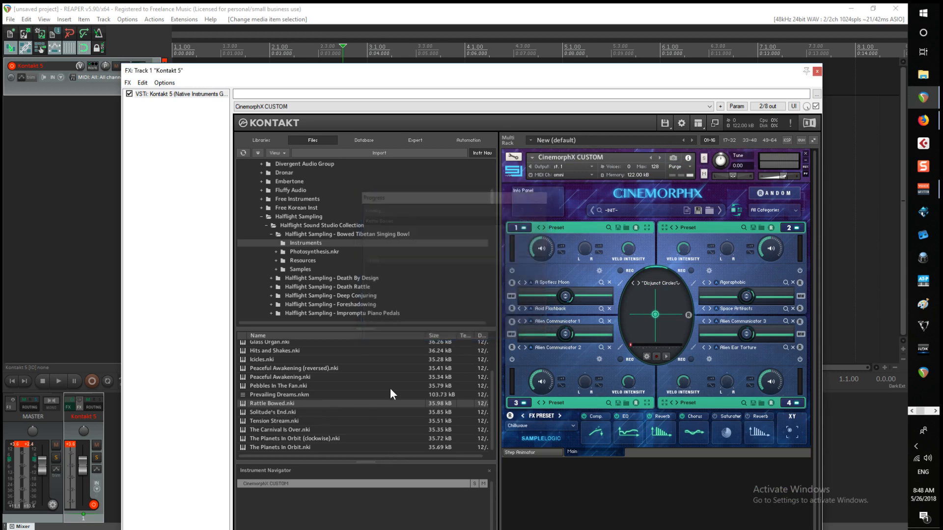
click(513, 467)
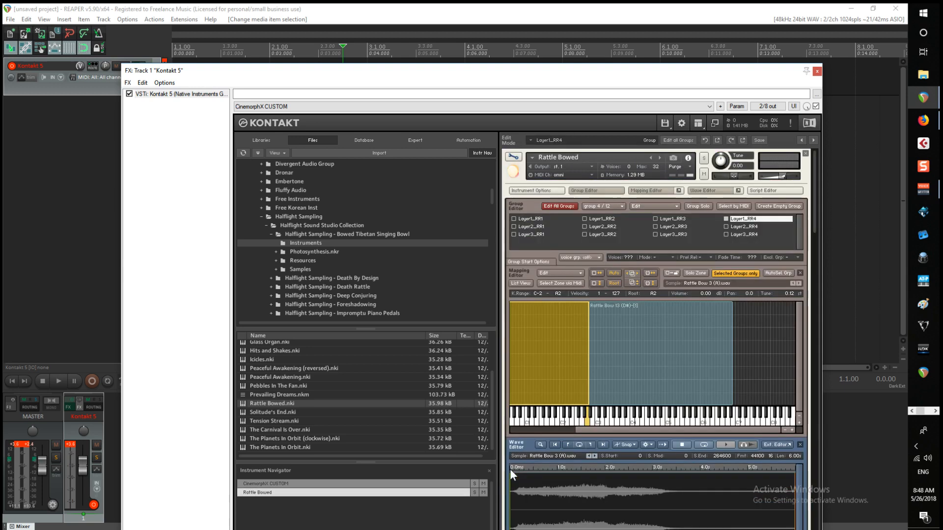
Copy all three zones, Rattle Bow 6 (D#), 4 (A) and 10 (G), from the group Layer1_RR1 of Rattle Bowed
click(670, 219)
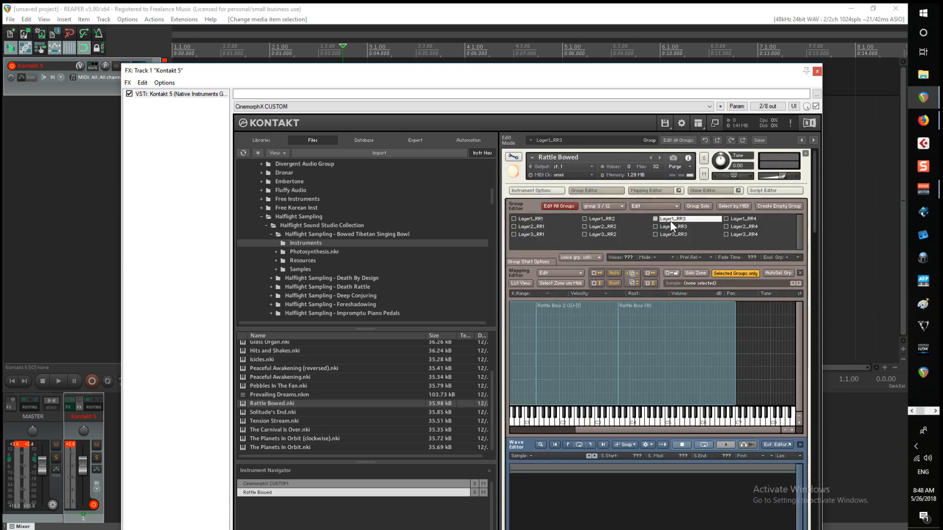
click(613, 218)
click(531, 218)
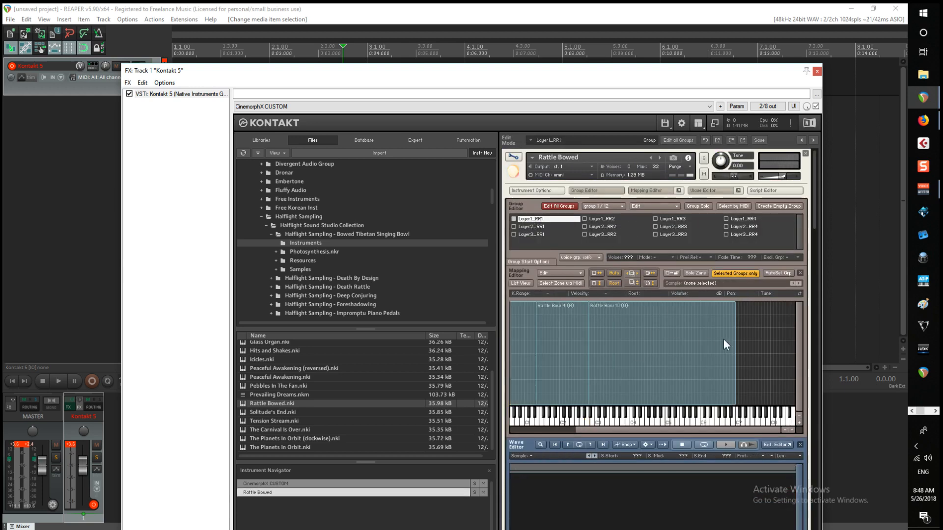
drag(744, 337, 513, 340)
right_click(560, 339)
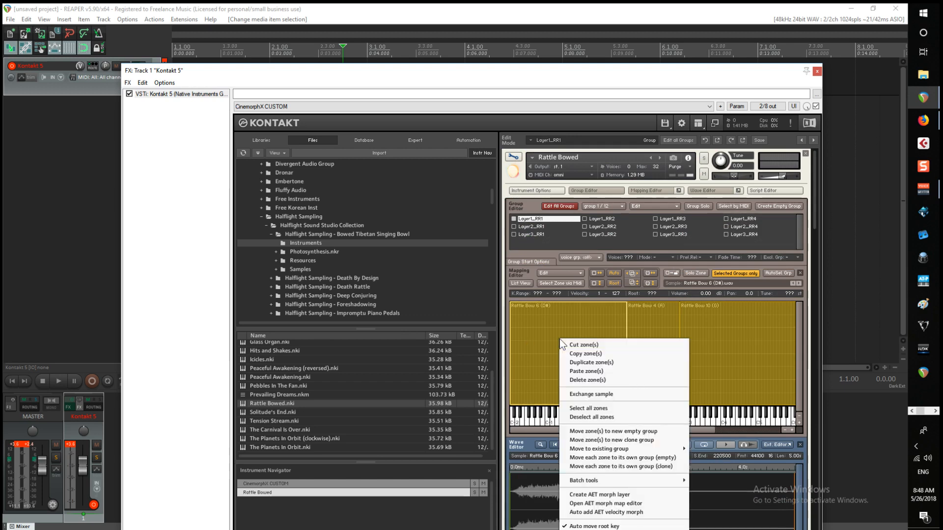
click(595, 354)
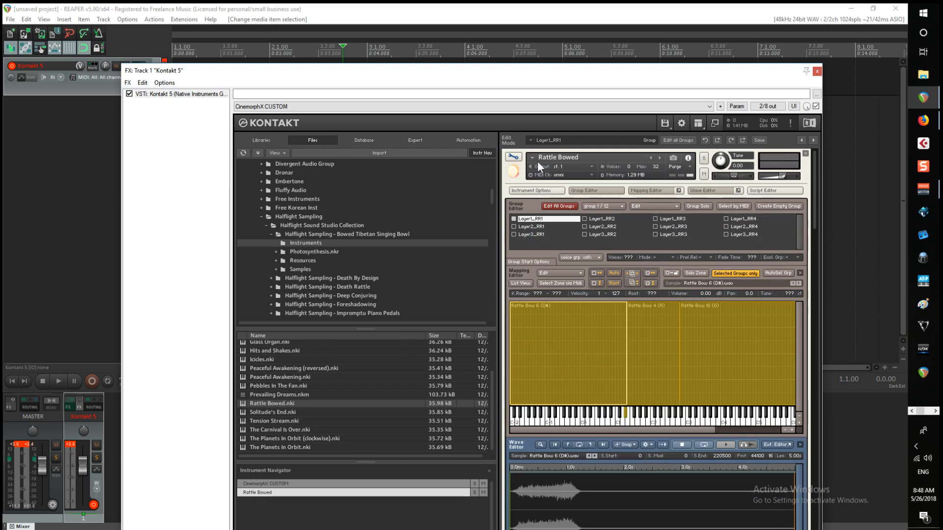
Return to the CinemorphX CUSTOM editor and paste the copied Rattle Bow zones into group 3
click(513, 157)
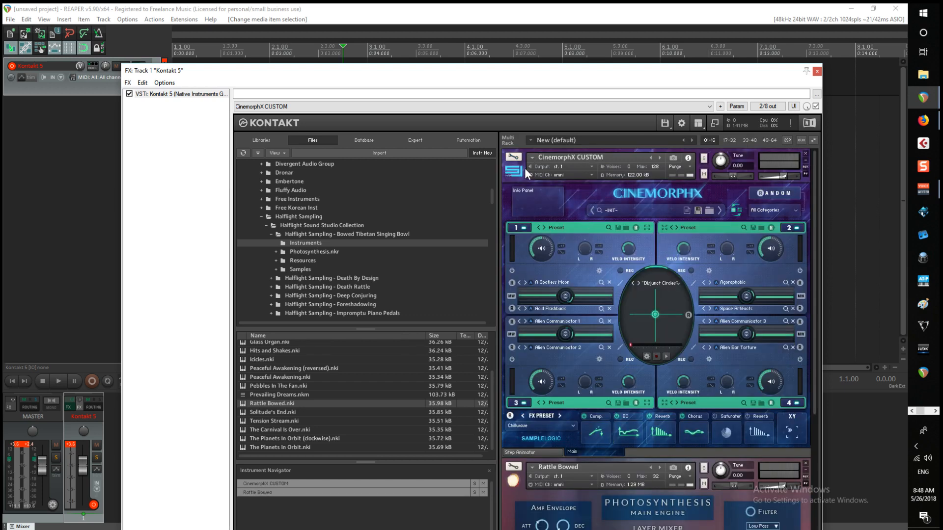
click(513, 157)
right_click(652, 346)
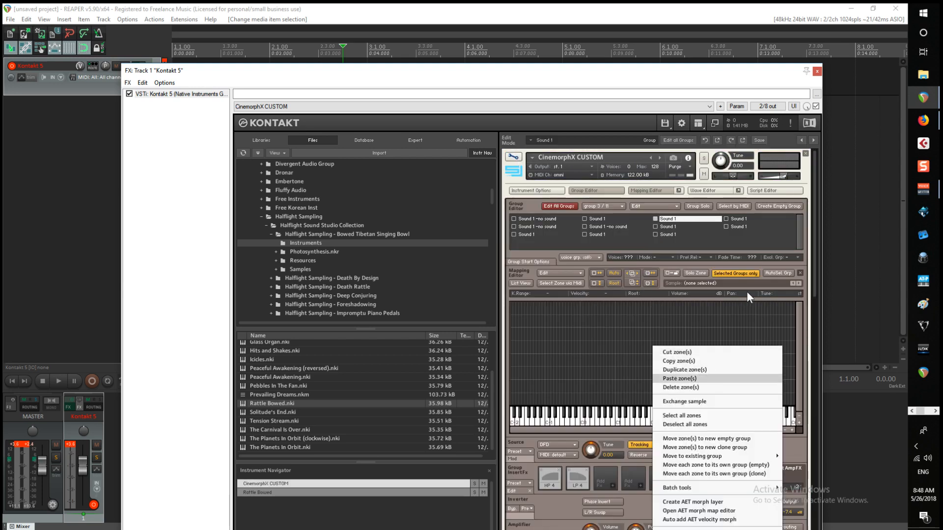
Select group 4 of CinemorphX CUSTOM, then replace Rattle Bowed in the rack with Peaceful Awakening and open it for editing
click(751, 217)
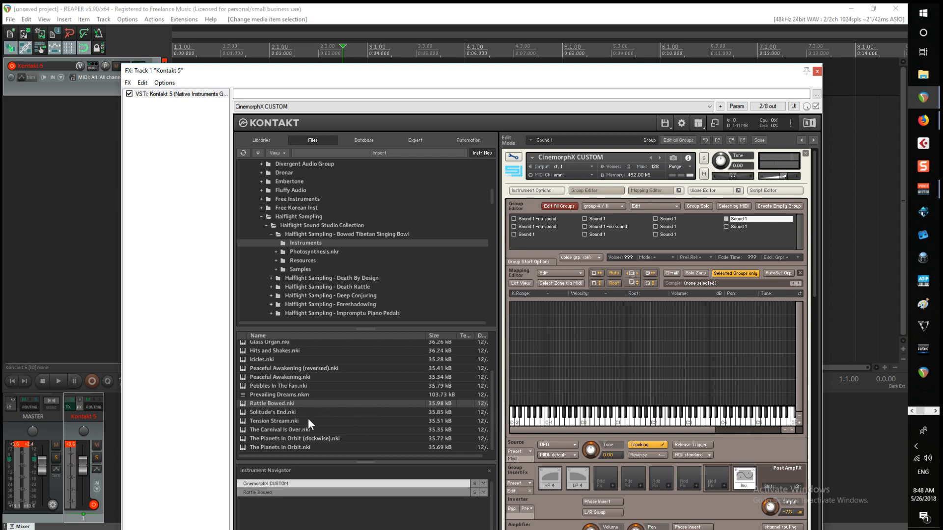
click(273, 386)
click(279, 379)
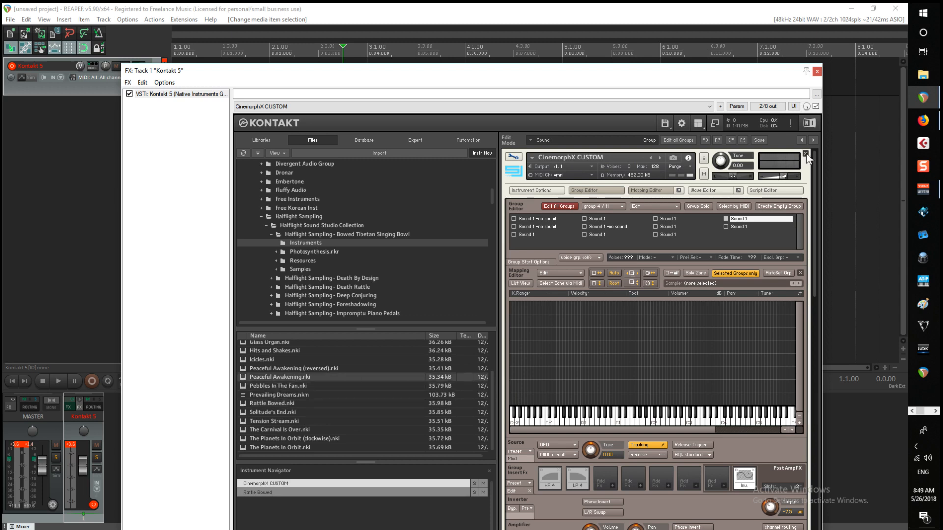
click(513, 157)
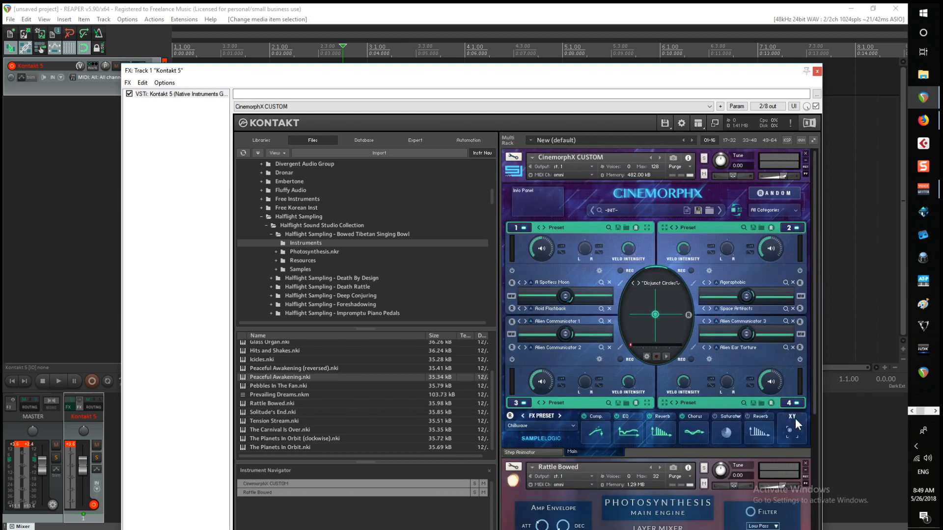
click(805, 463)
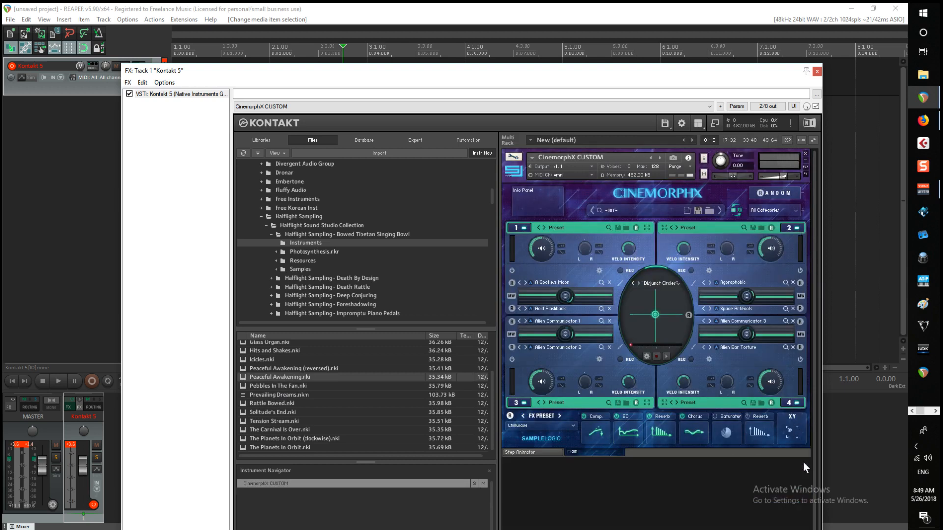
drag(261, 378, 588, 335)
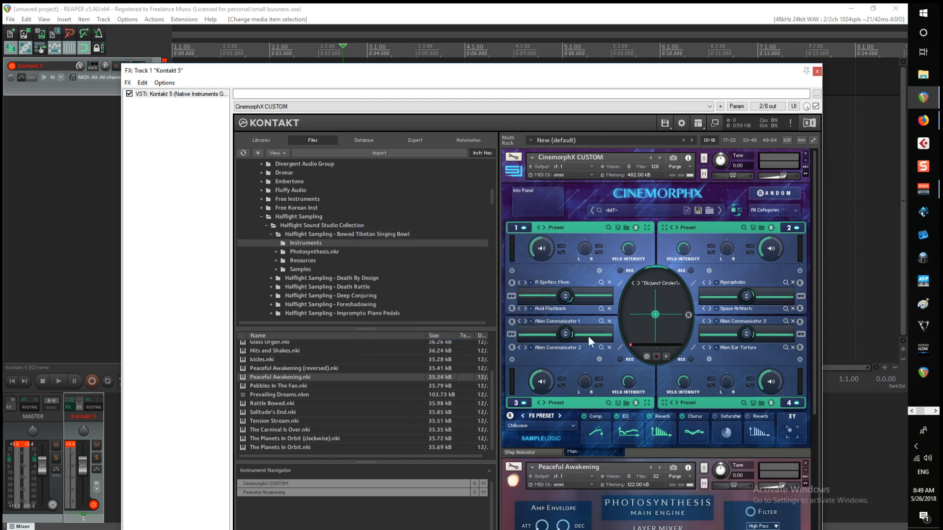
click(513, 467)
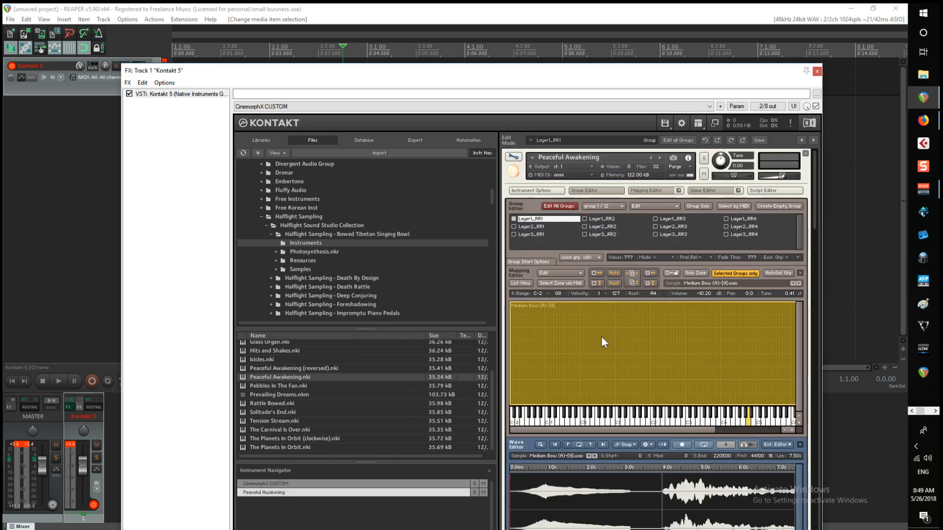
Copy the Medium Bow zone from Layer1_RR1 of Peaceful Awakening and paste it into group 4 of CinemorphX CUSTOM
right_click(602, 341)
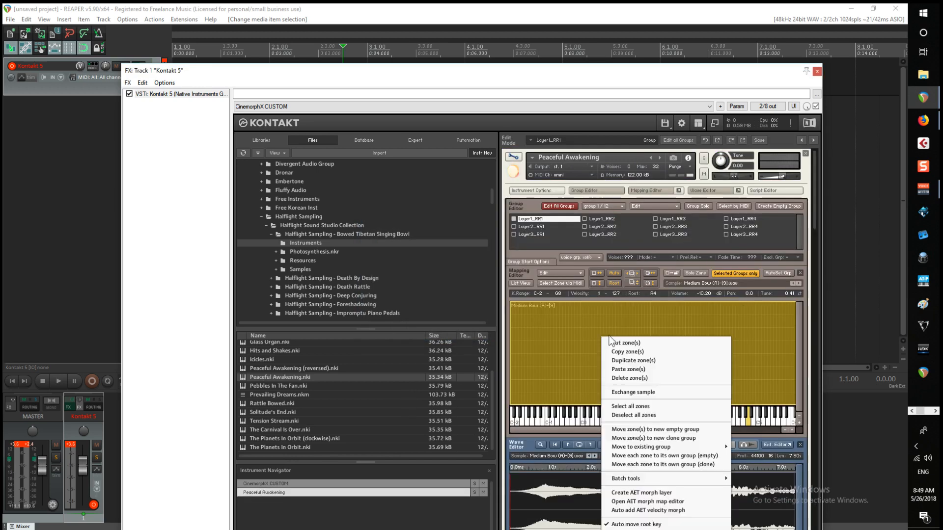
click(629, 351)
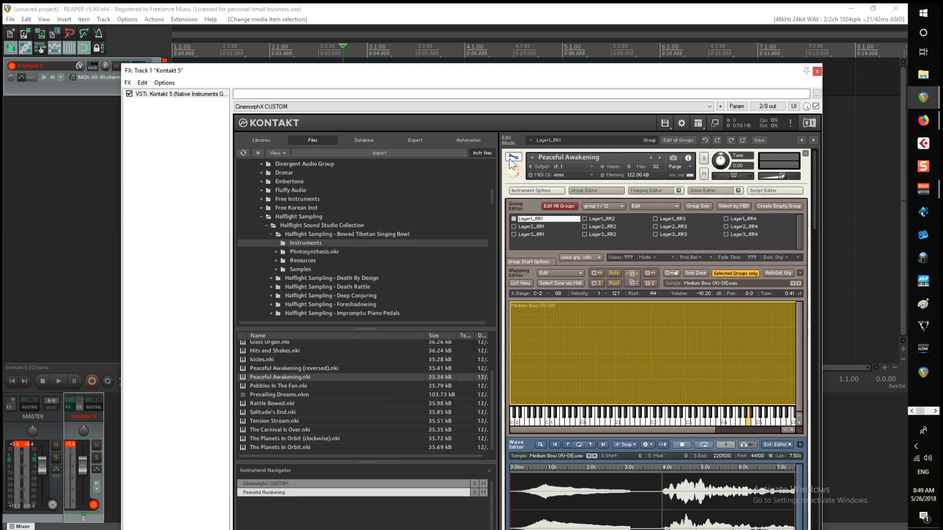
click(512, 158)
click(513, 158)
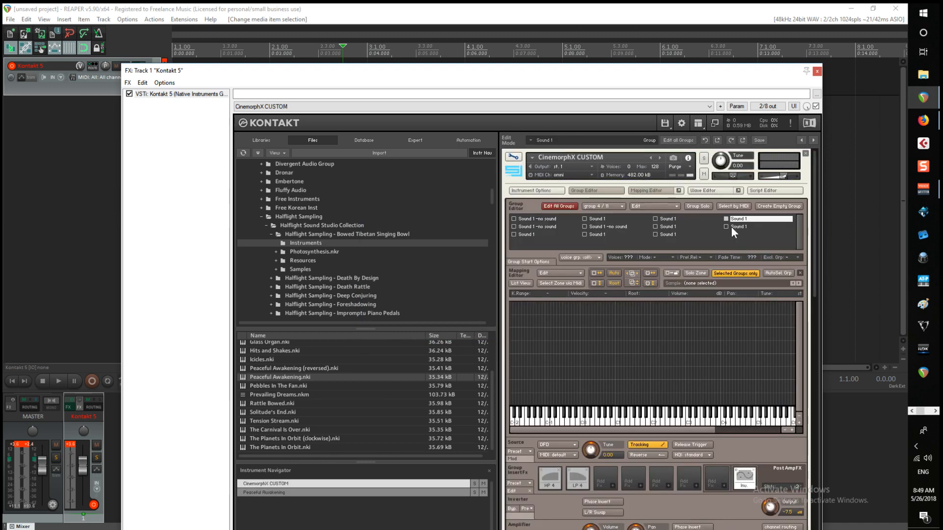
right_click(689, 336)
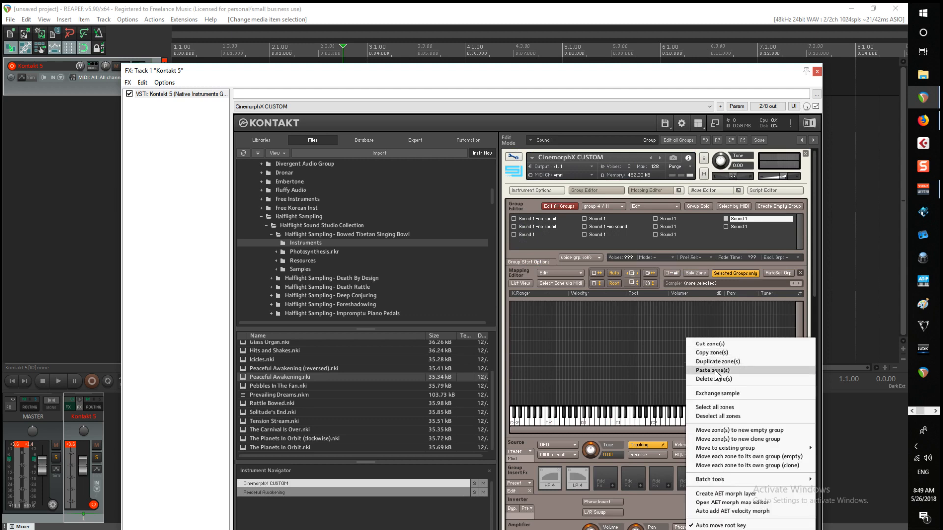
key(Return)
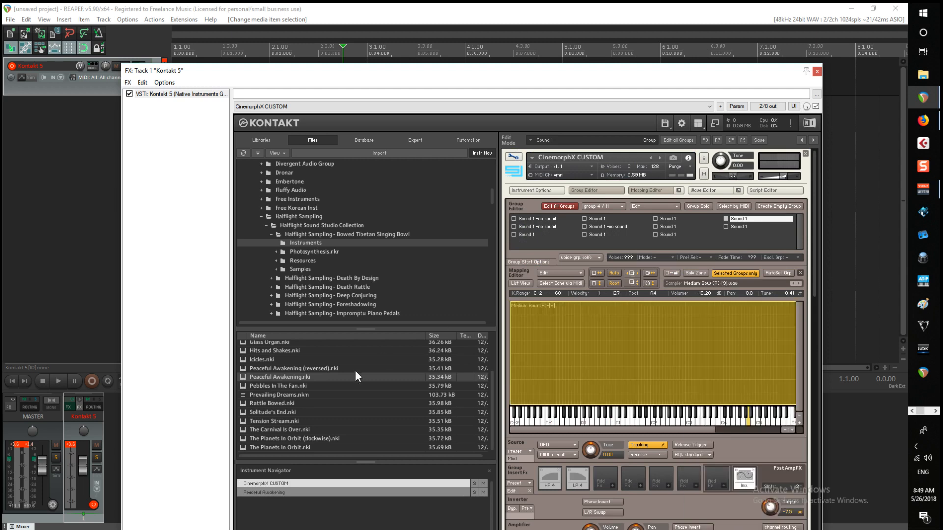
Replace Peaceful Awakening in the rack with the Icicles instrument and open it for editing
scroll(290, 381, up, 2)
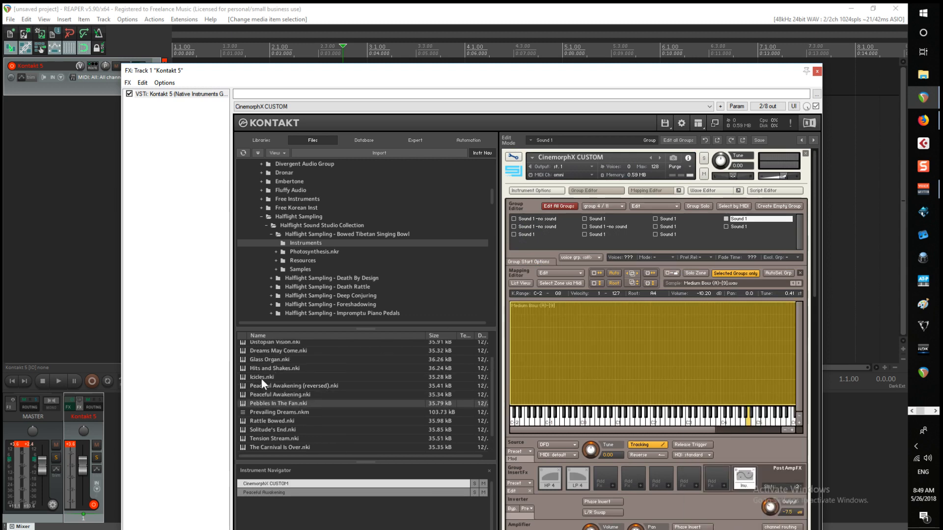
click(513, 157)
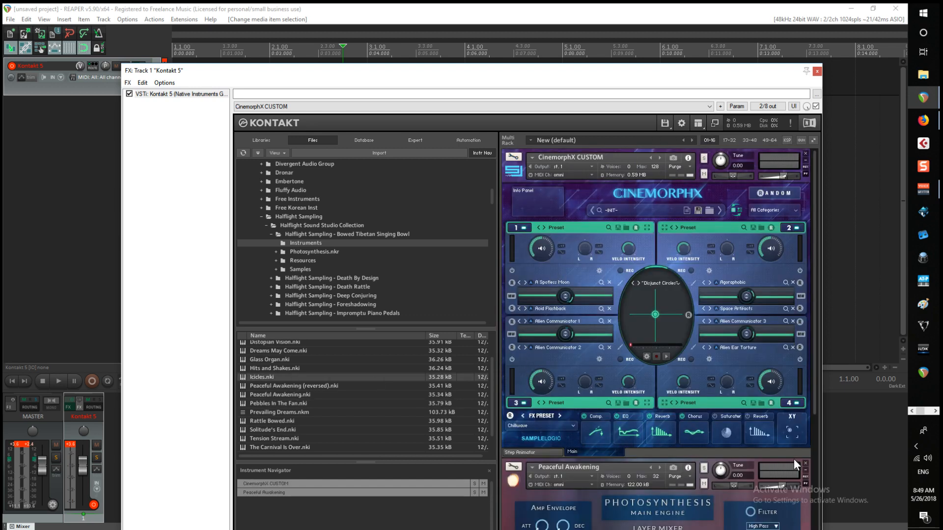
click(805, 463)
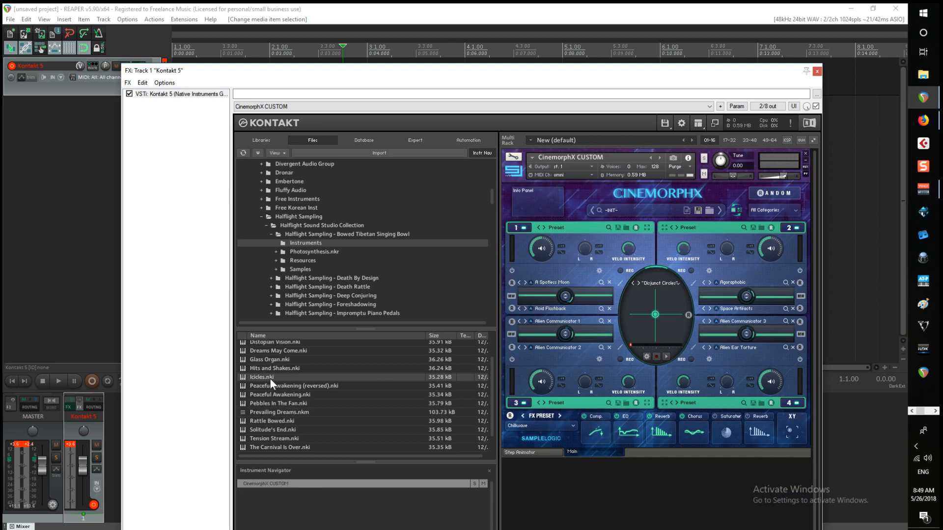
drag(569, 399, 636, 470)
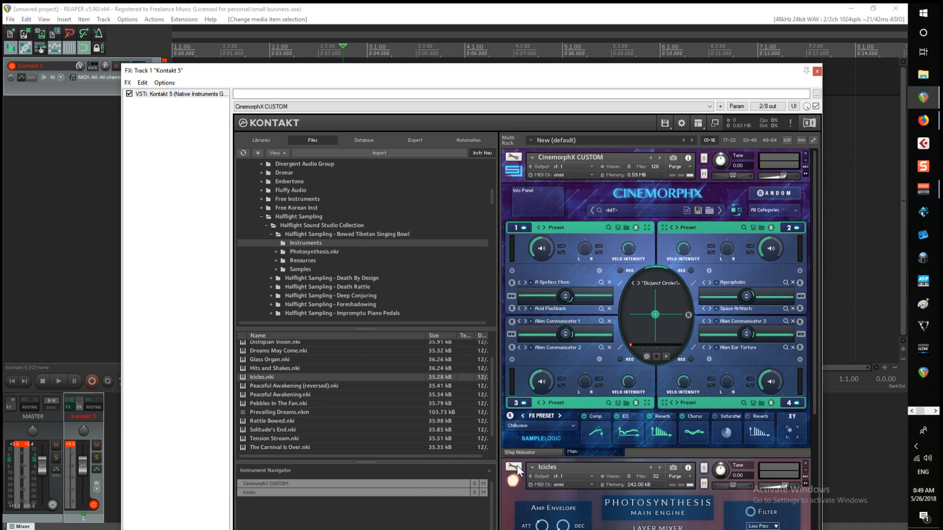
click(514, 467)
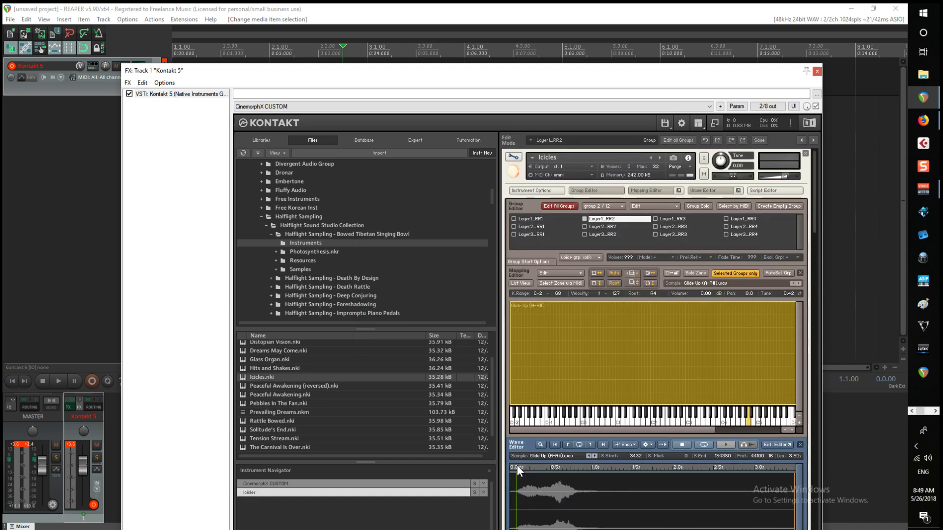
Copy the Glide Up 2(A-B) zone from Layer1_RR1 of Icicles and paste it into group 7 of CinemorphX CUSTOM
click(530, 219)
right_click(611, 317)
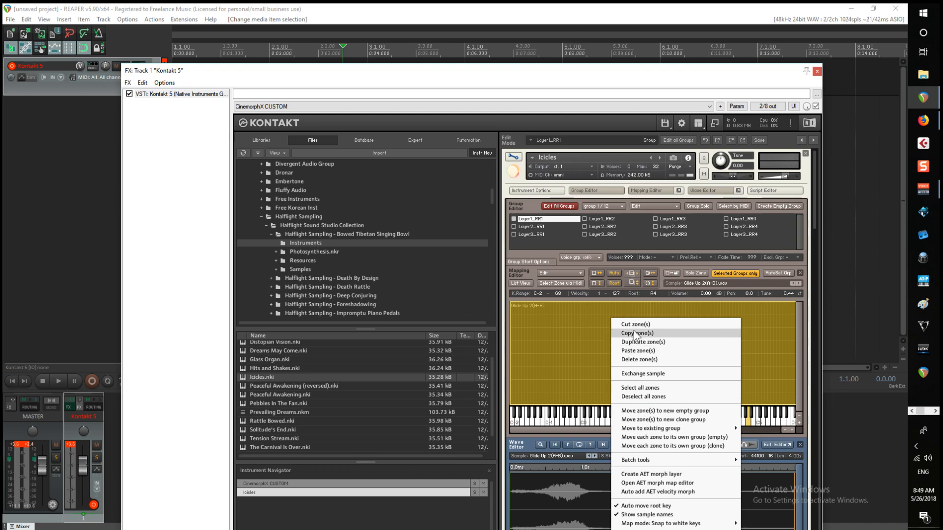
click(636, 334)
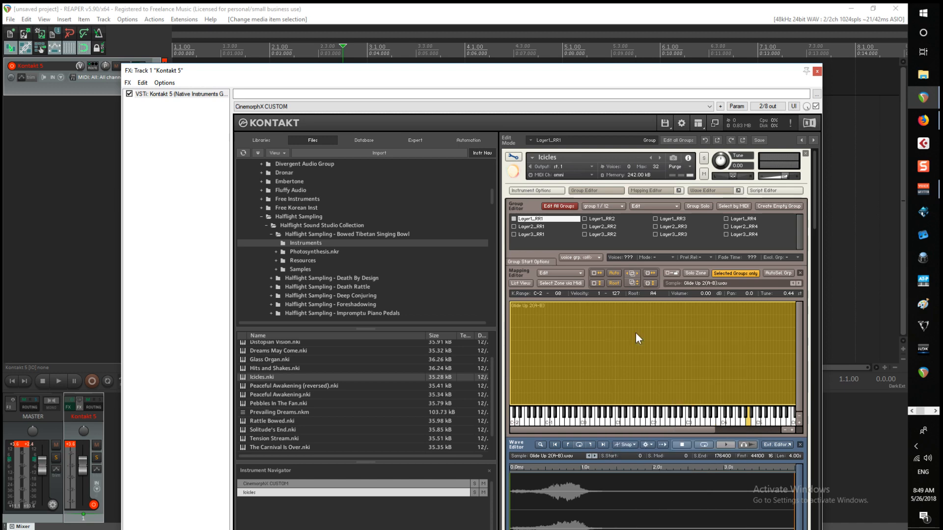
click(512, 158)
click(512, 158)
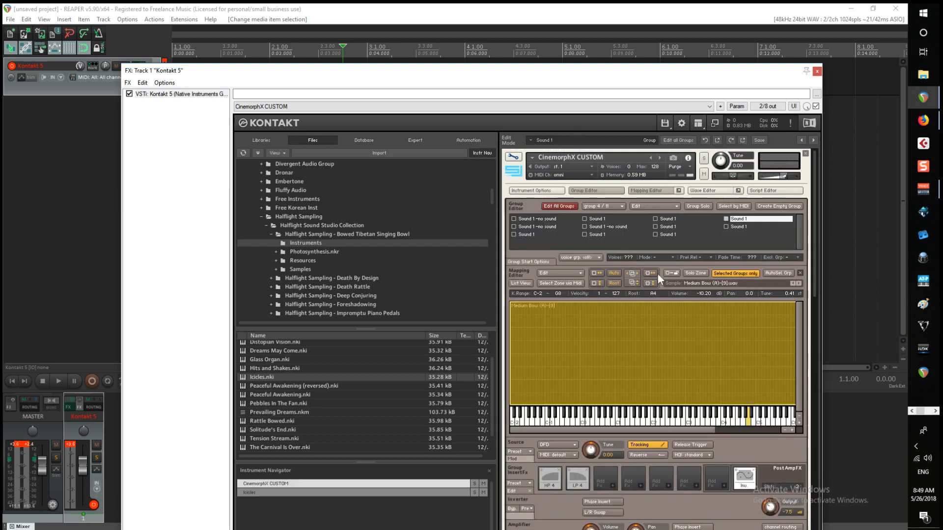
click(664, 227)
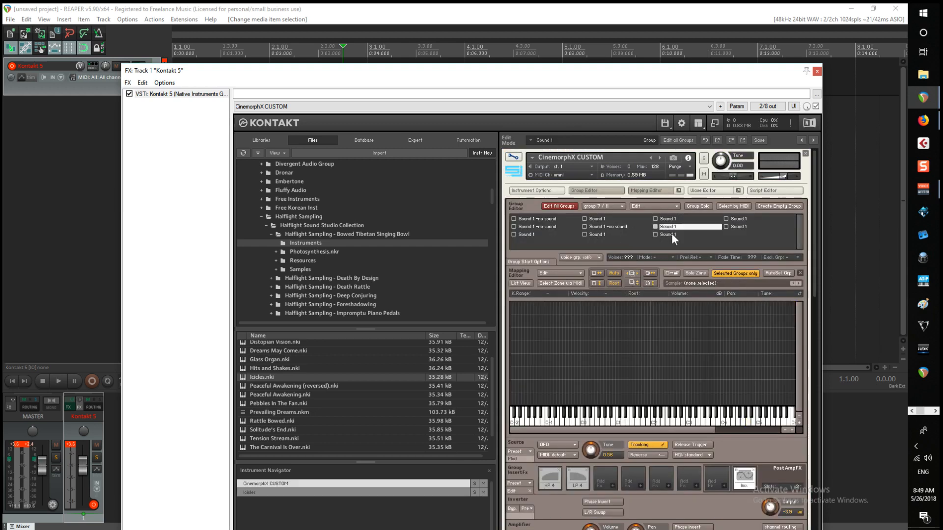
right_click(644, 342)
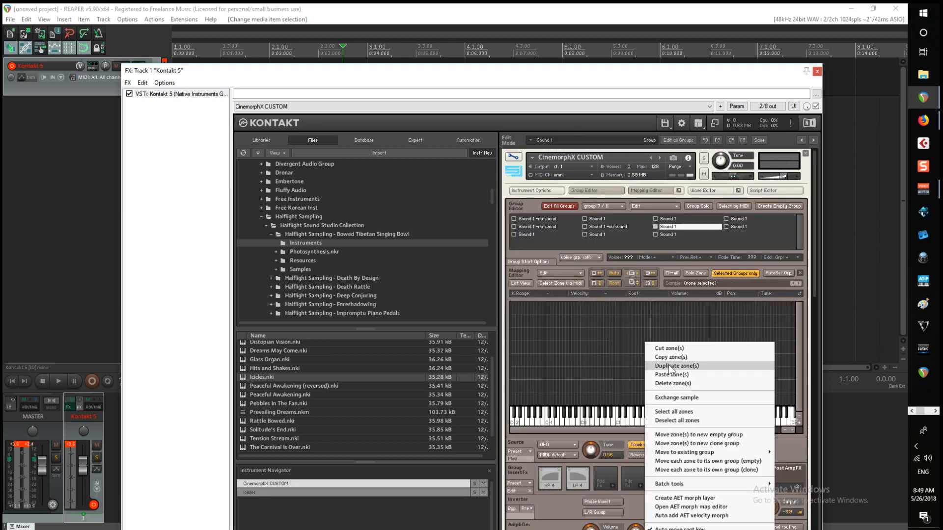
Select group 8 of CinemorphX CUSTOM, then replace Icicles in the rack with Glass Organ and open it for editing
click(740, 225)
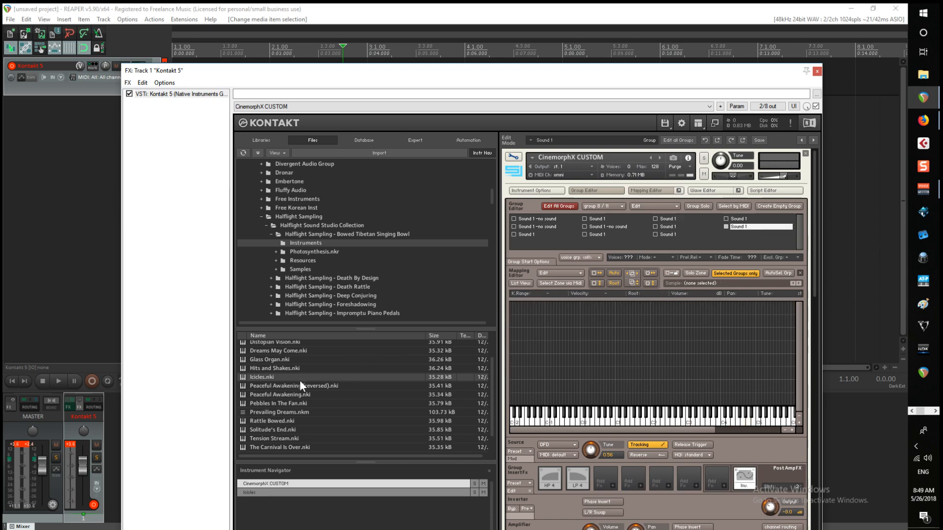
scroll(287, 383, up, 1)
click(340, 376)
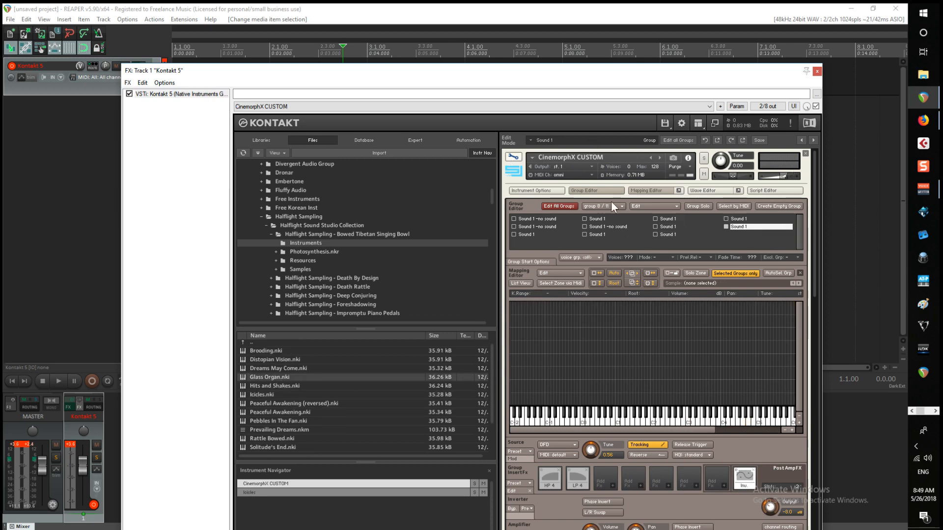
click(513, 157)
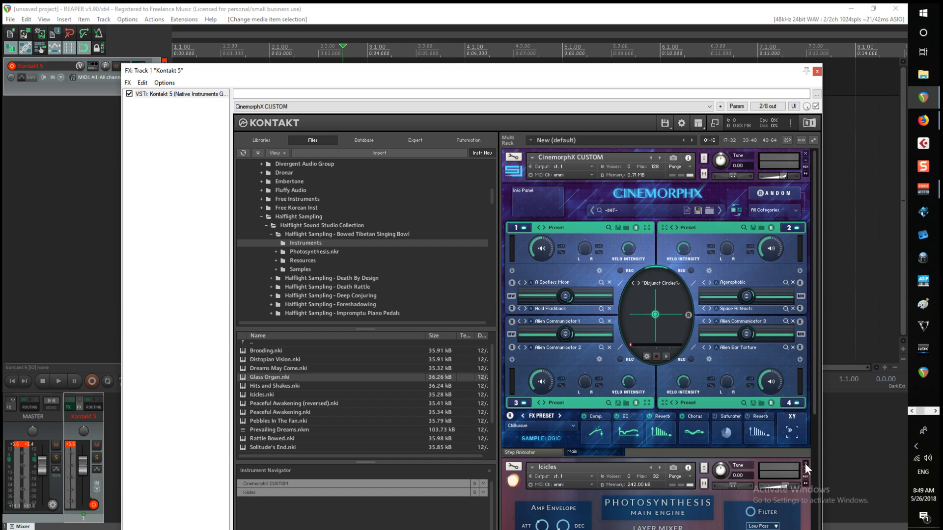
double_click(265, 377)
click(516, 469)
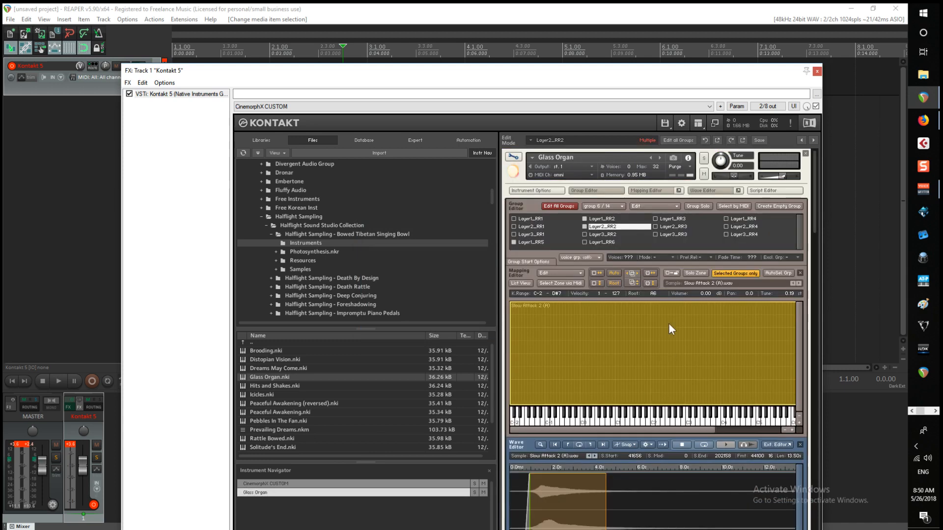
Copy the Strange Vibration 6 (D#) zone from Layer1_RR1 of Glass Organ and paste it into group 8 of CinemorphX CUSTOM
click(533, 219)
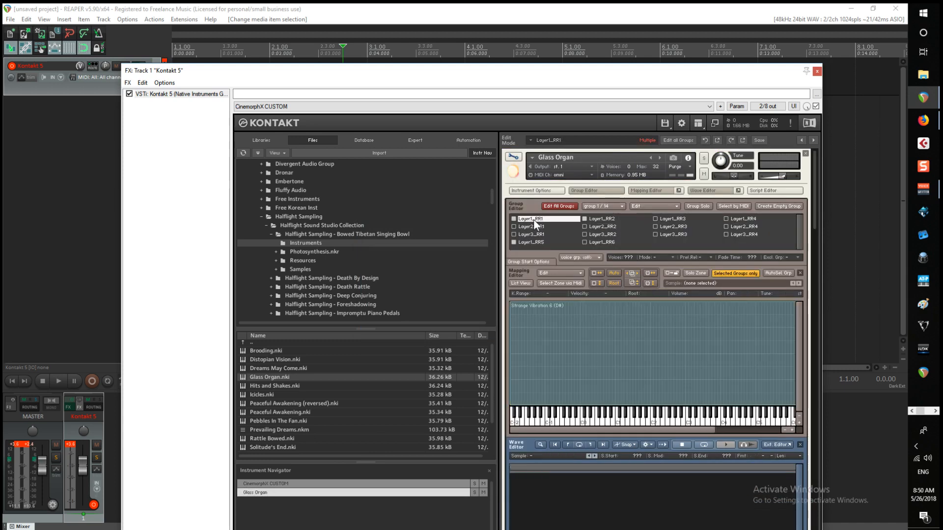
right_click(670, 353)
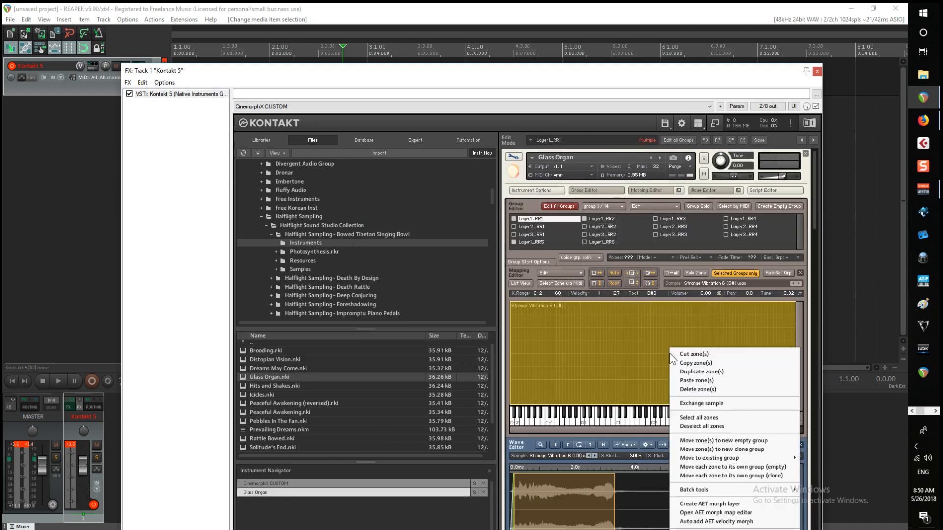
click(705, 364)
click(513, 158)
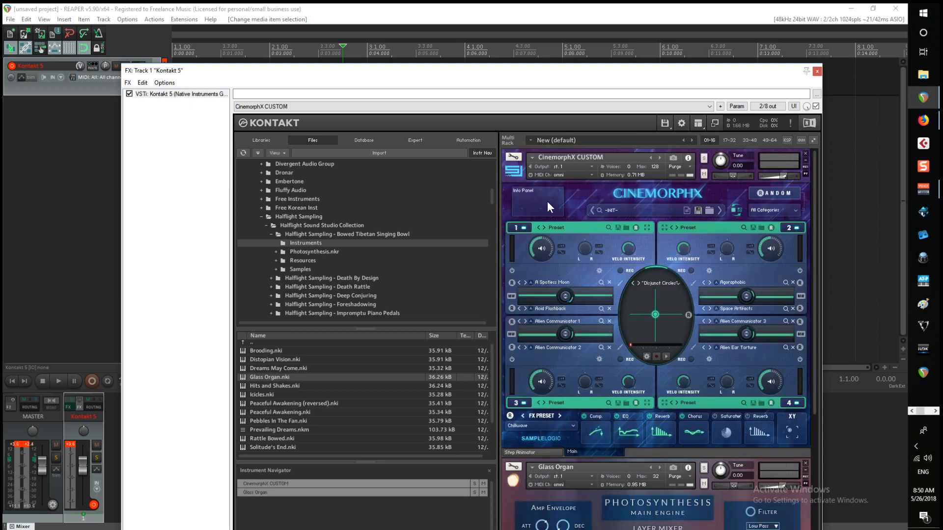
click(514, 159)
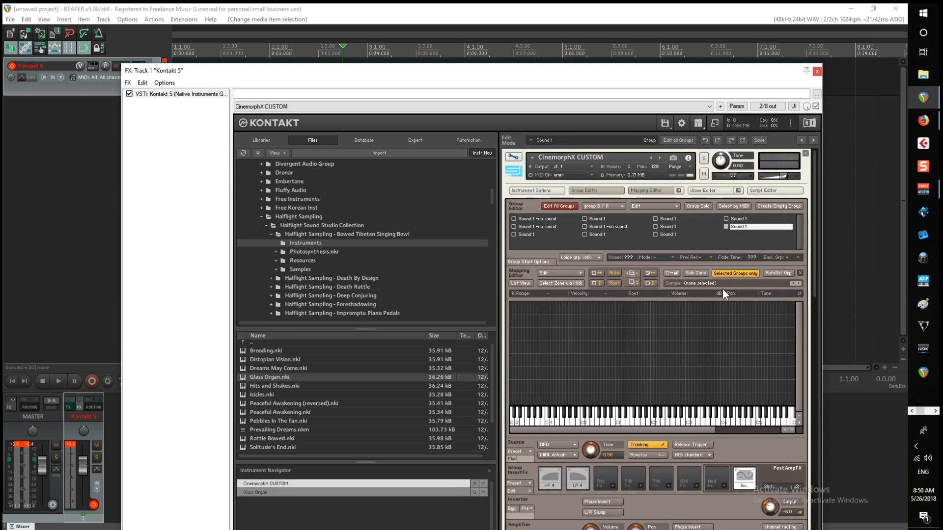
right_click(682, 340)
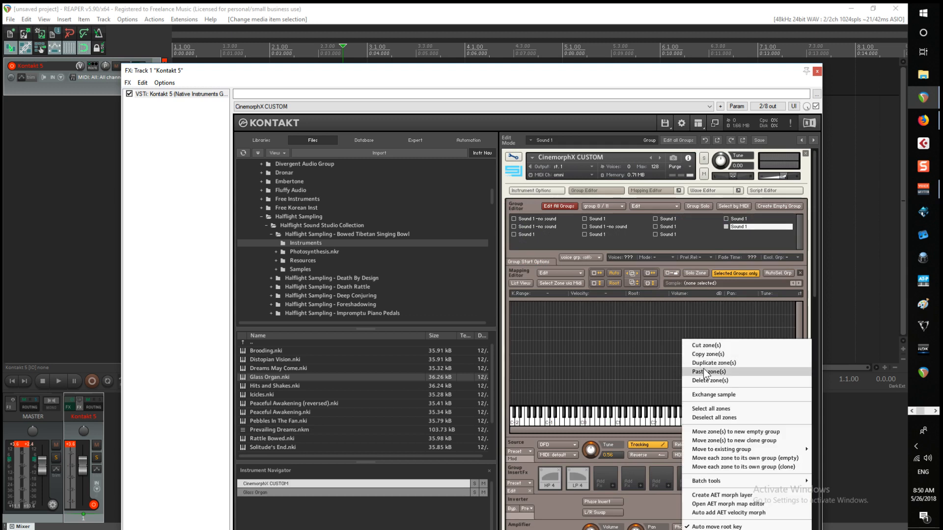
Select group 9 of CinemorphX CUSTOM, then replace Glass Organ in the rack with Dreams May Come and open it for editing
click(671, 225)
click(534, 233)
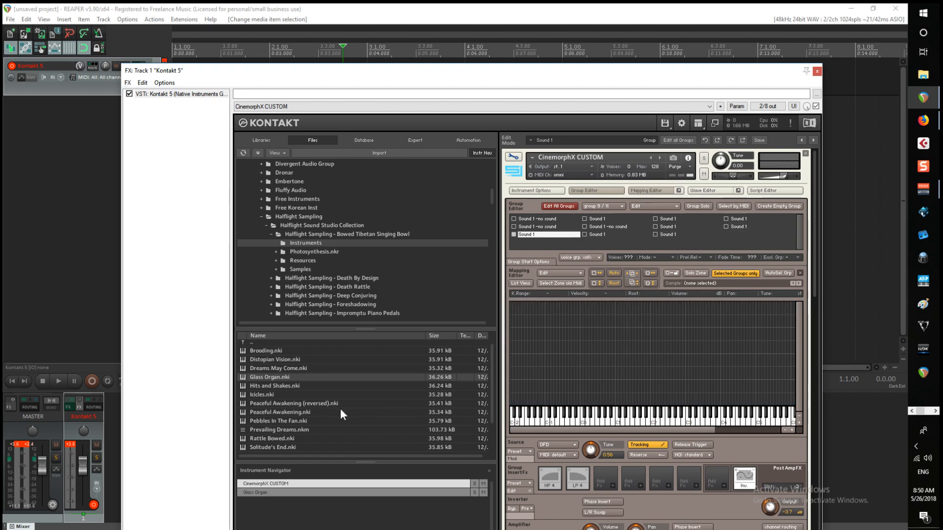
scroll(299, 373, up, 1)
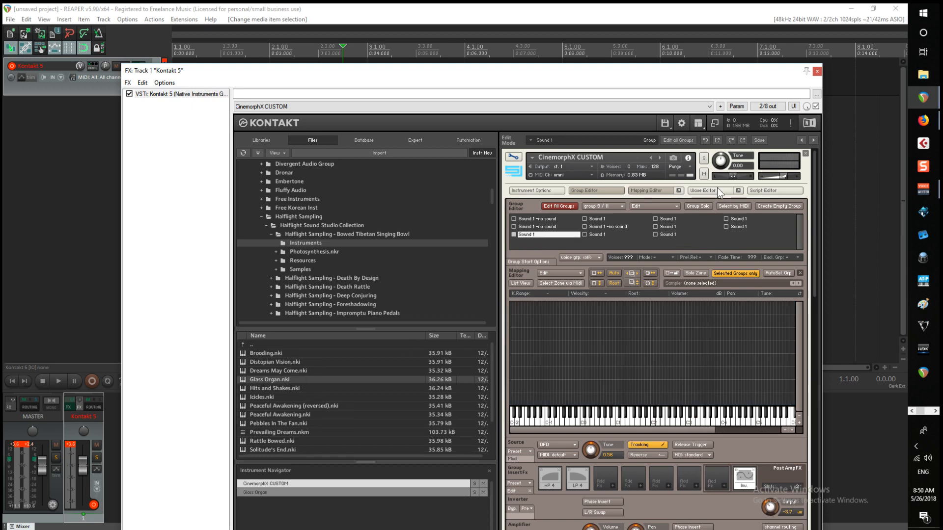
click(514, 159)
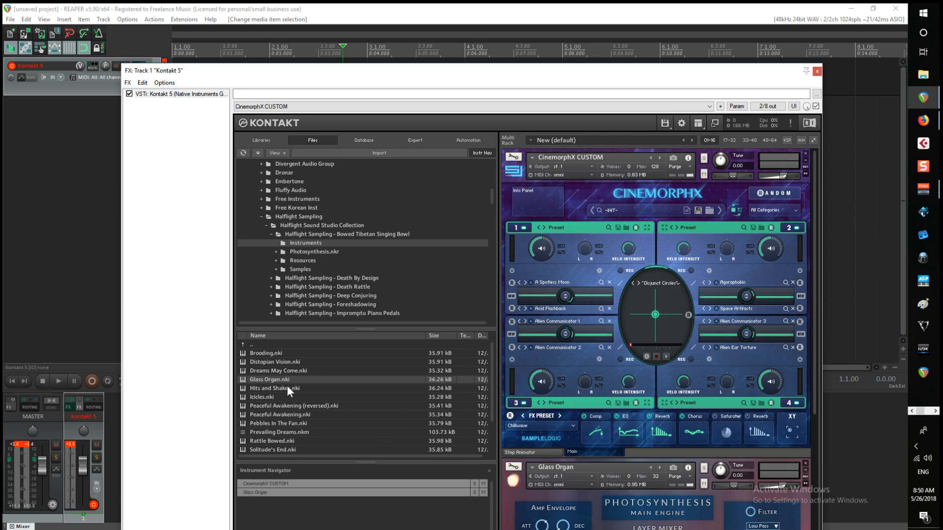
double_click(282, 370)
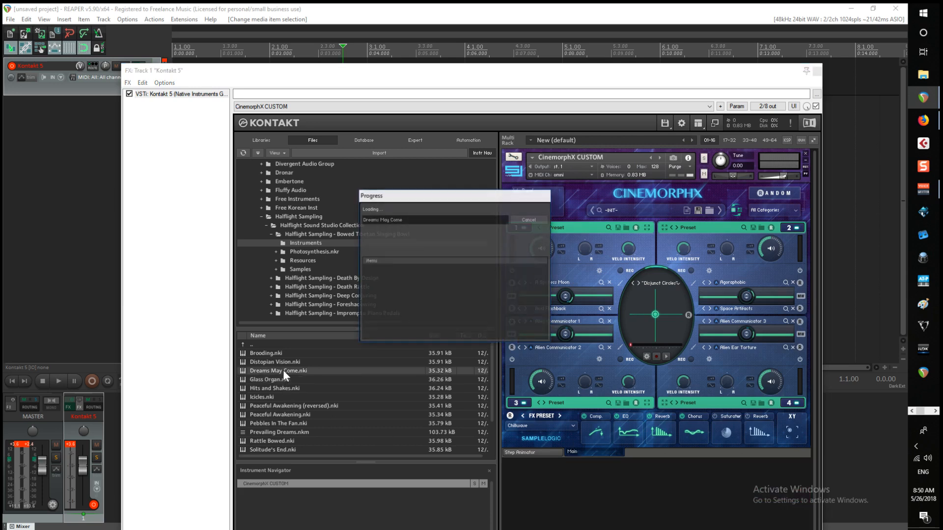
click(513, 469)
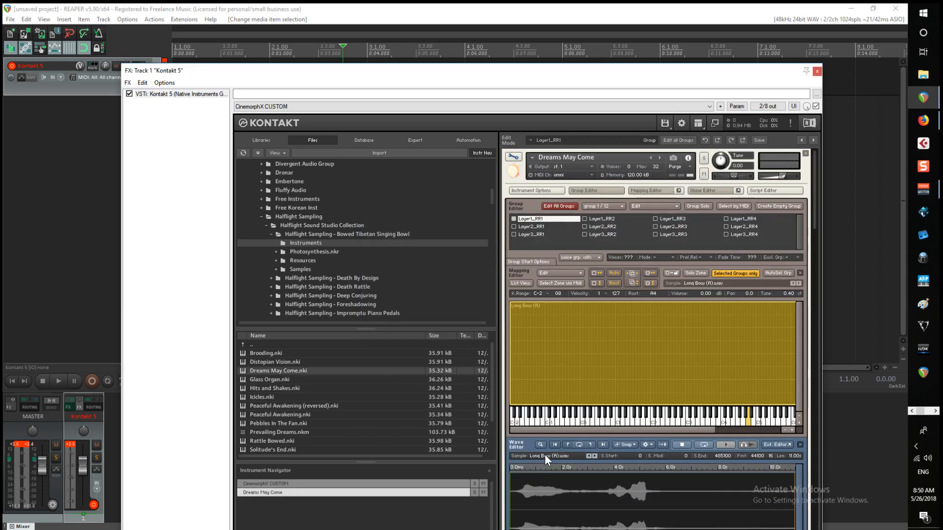
Copy the Long Bow zone from Layer1_RR1 of Dreams May Come and paste it into group 9 of CinemorphX CUSTOM
right_click(641, 337)
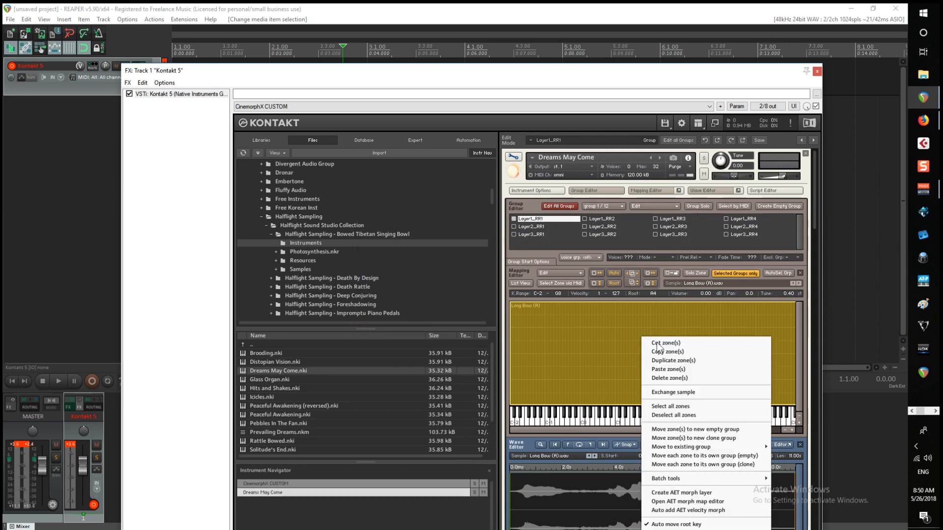
click(674, 352)
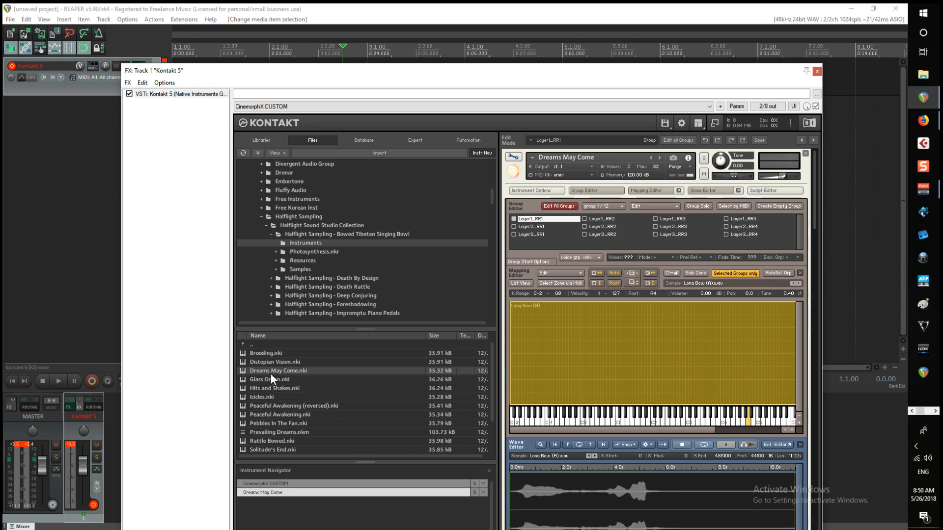
click(513, 158)
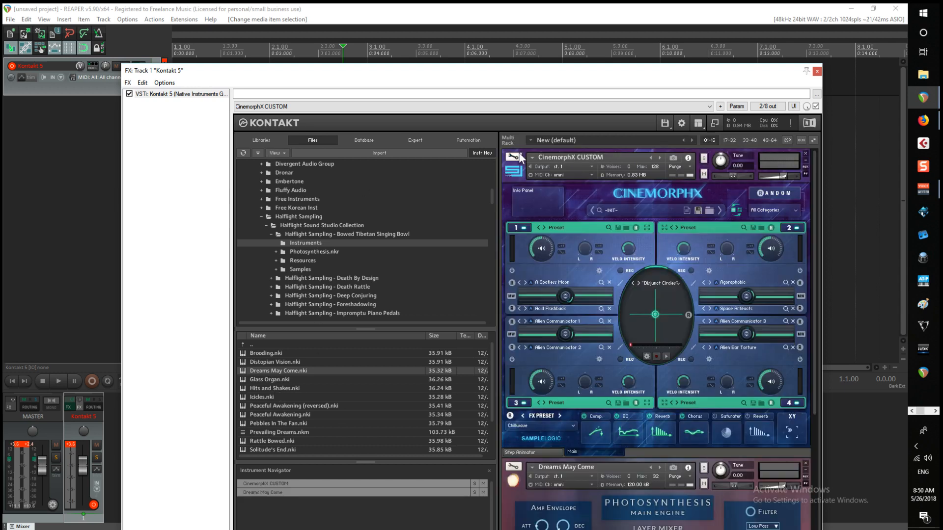
click(513, 158)
right_click(640, 340)
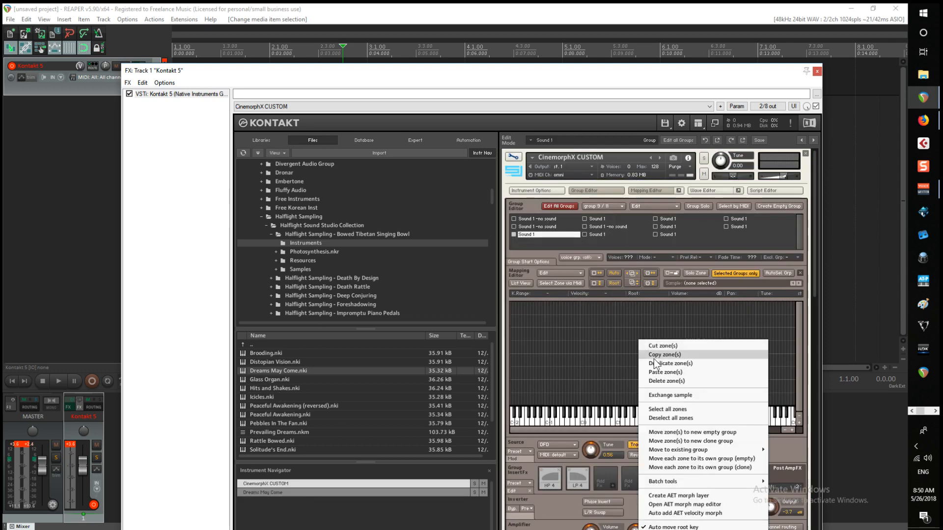
click(605, 233)
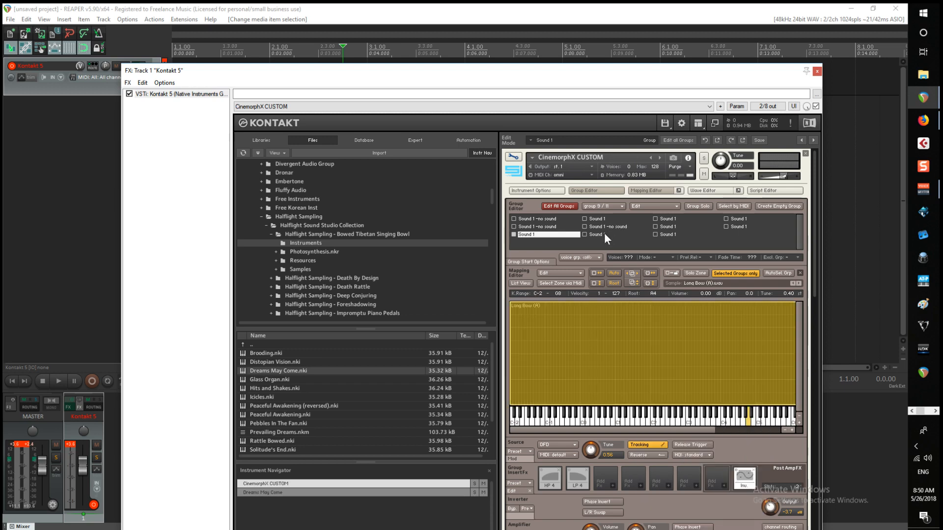
Select group 10 of CinemorphX CUSTOM, then replace Dreams May Come in the rack with Distopian Vision and open it for editing
click(604, 233)
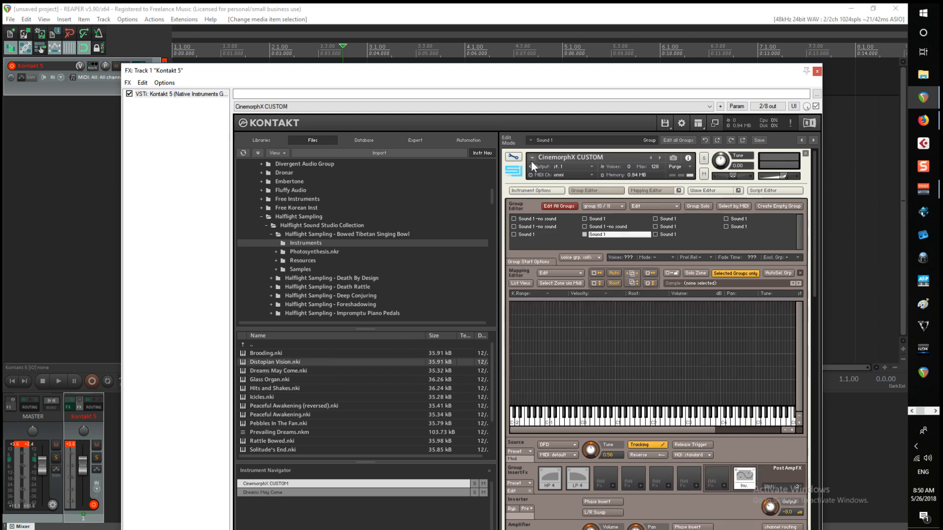
click(513, 157)
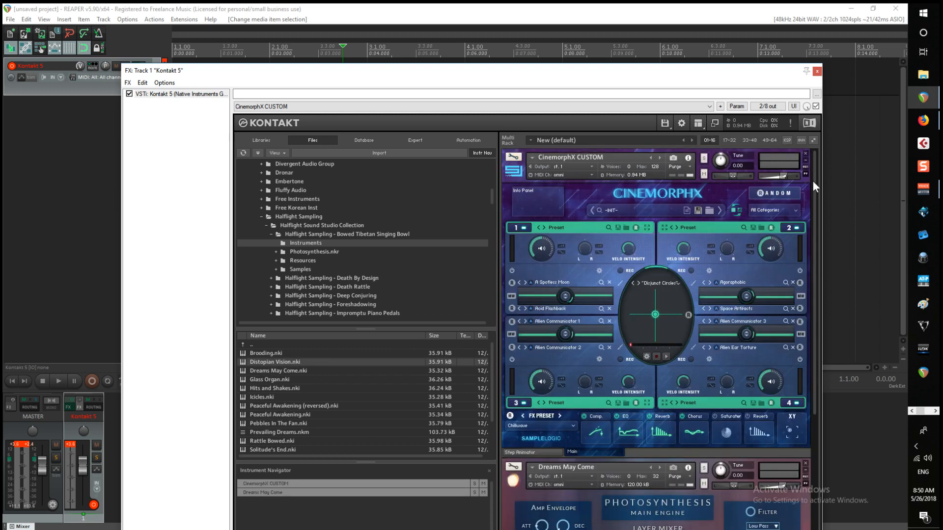
click(806, 463)
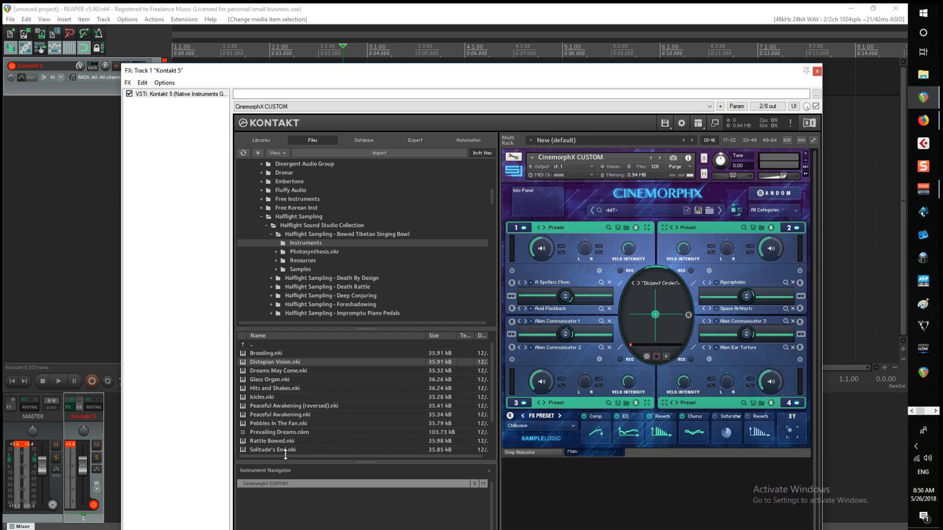
drag(406, 431, 592, 459)
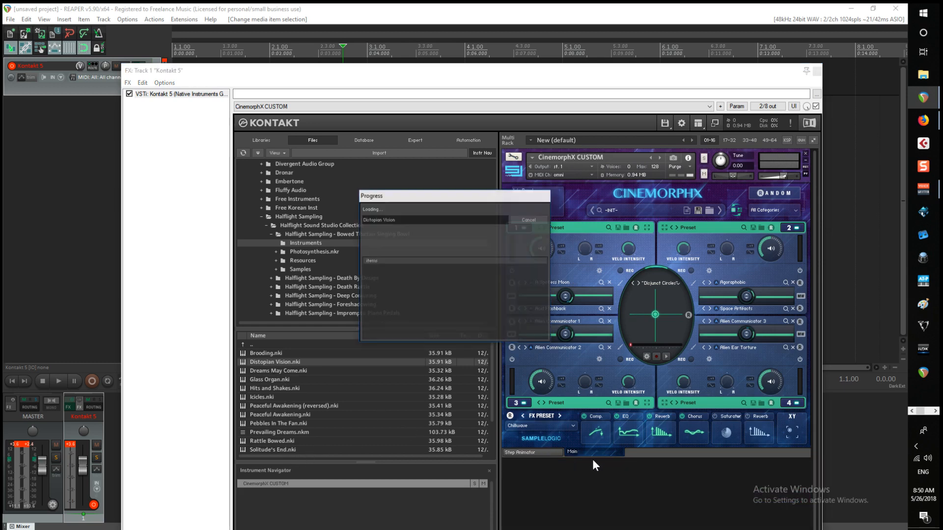
click(514, 467)
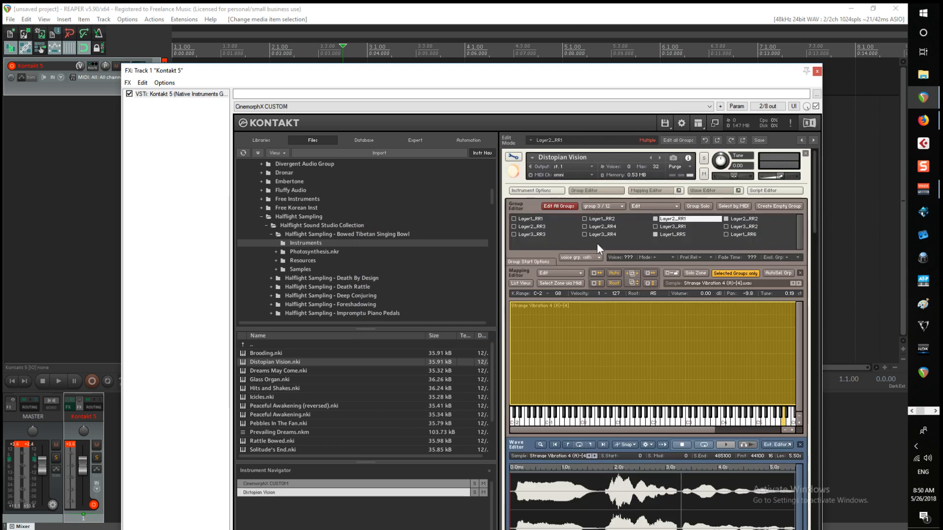
click(540, 218)
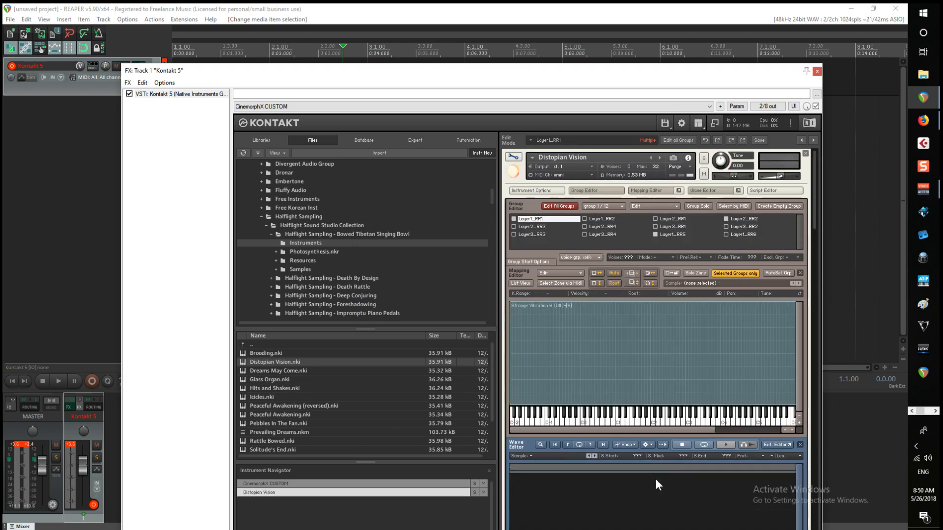
click(606, 218)
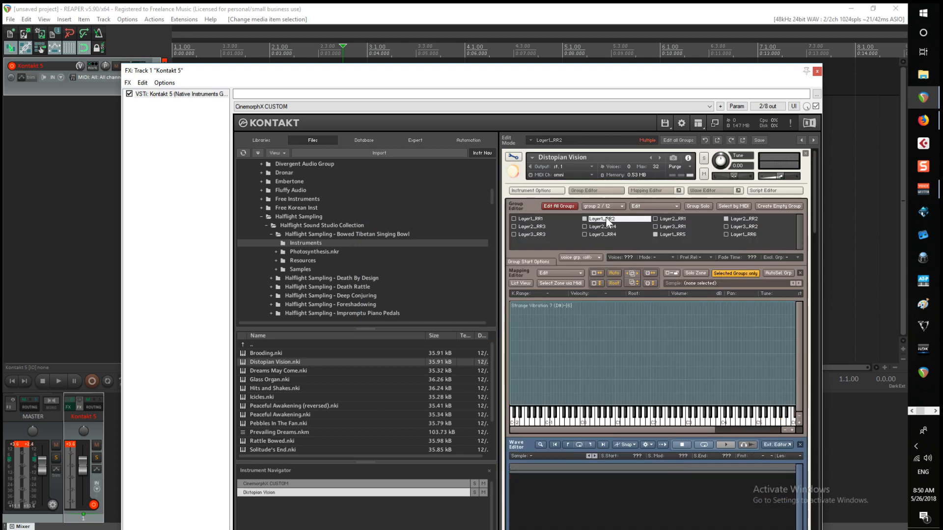
click(673, 218)
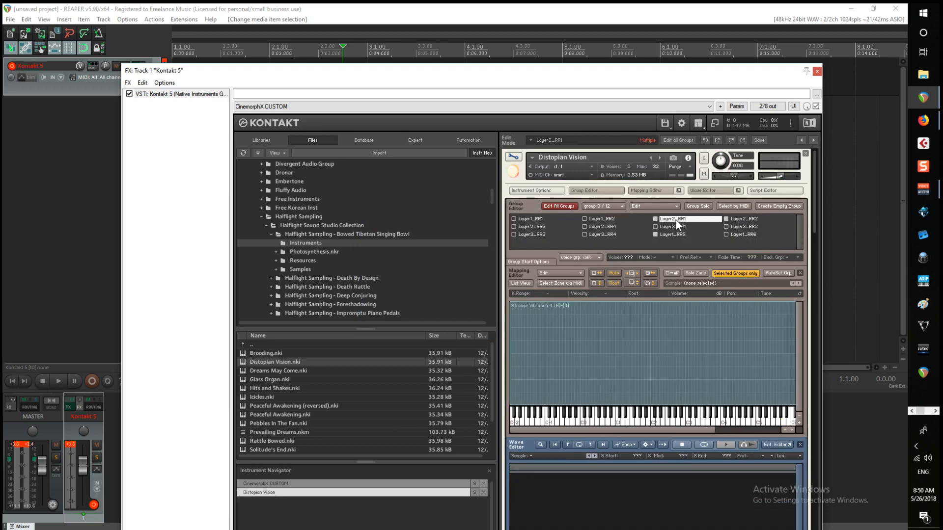
click(679, 337)
right_click(561, 316)
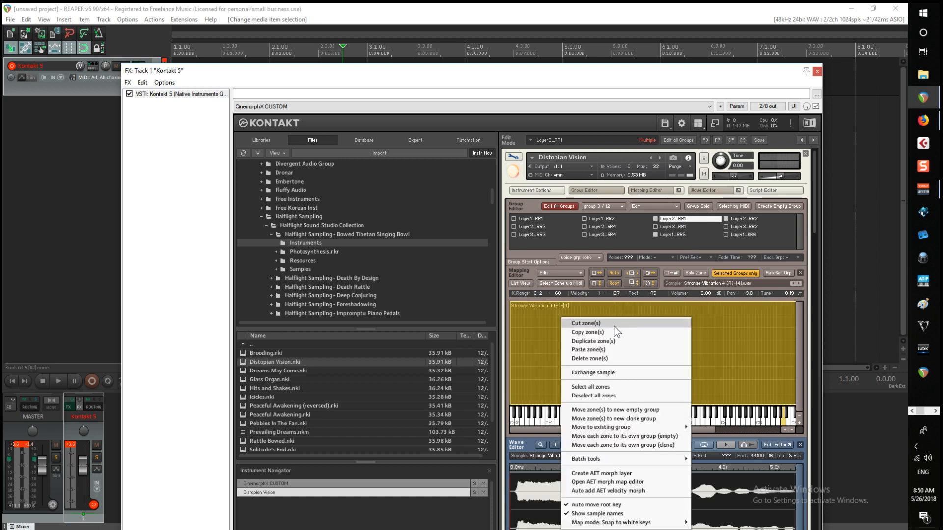
click(605, 219)
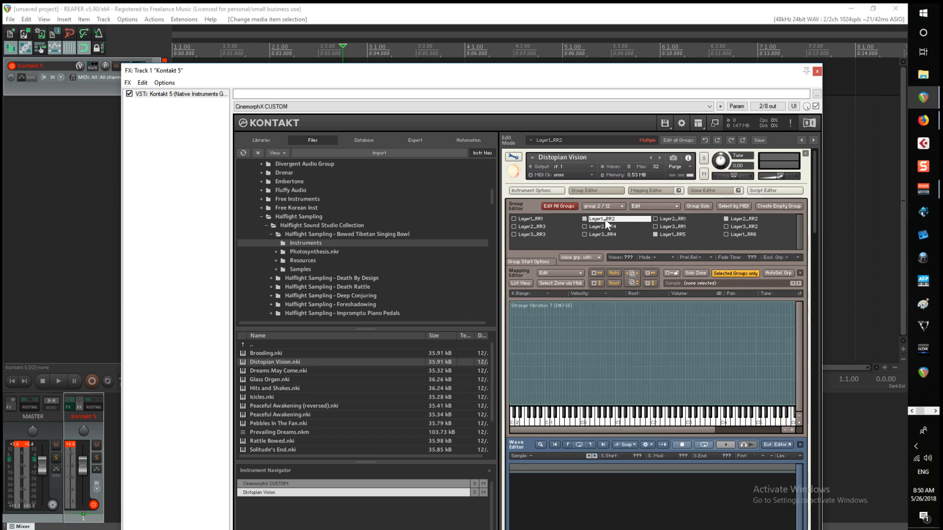
Copy the Strange Vibration 6 (D#)-[6] zone from Layer1_RR1 of Distopian Vision and paste it into group 10 of CinemorphX CUSTOM
click(536, 220)
click(661, 387)
right_click(642, 327)
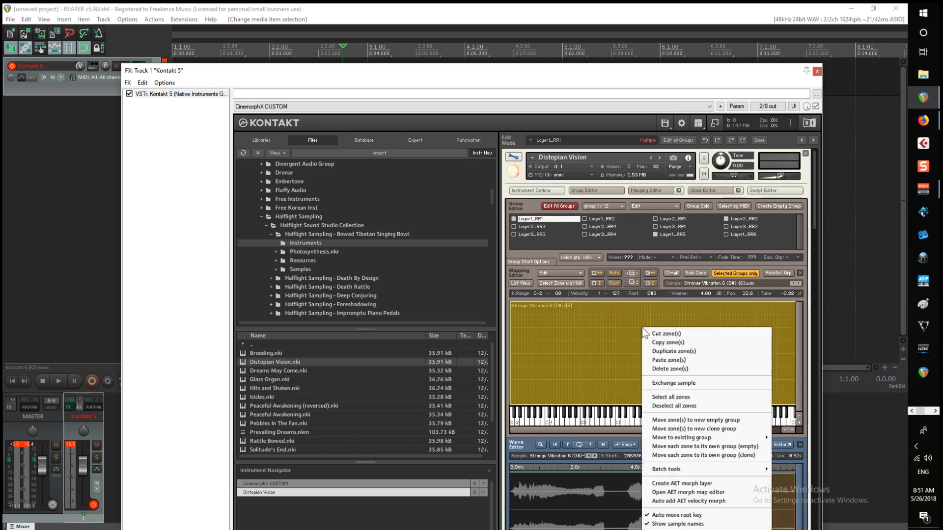
click(669, 343)
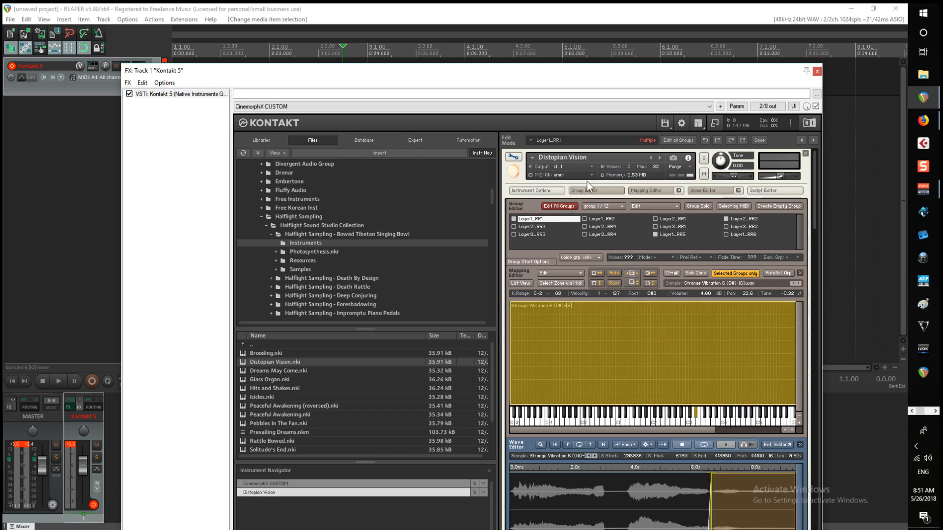
click(513, 158)
click(513, 157)
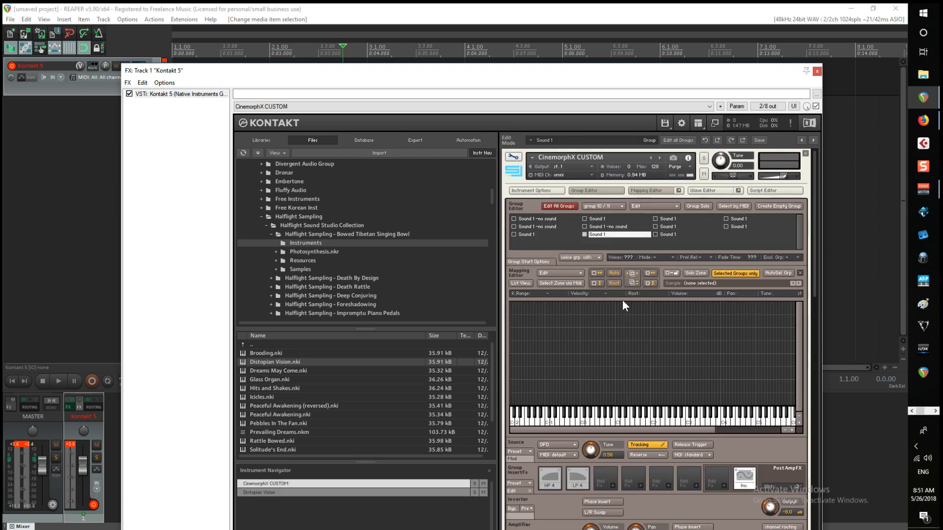
right_click(621, 319)
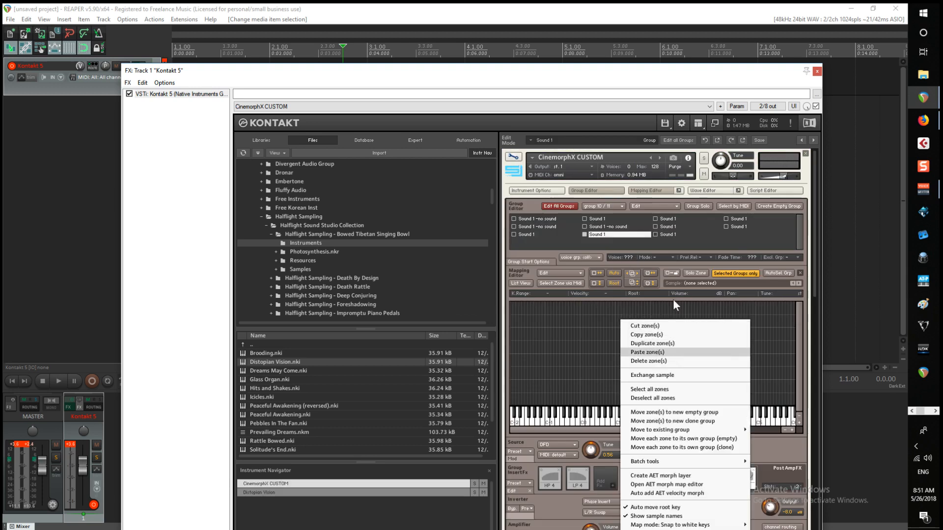
Select group 11 of CinemorphX CUSTOM, then replace Distopian Vision in the rack with Brooding and open it for editing
click(670, 235)
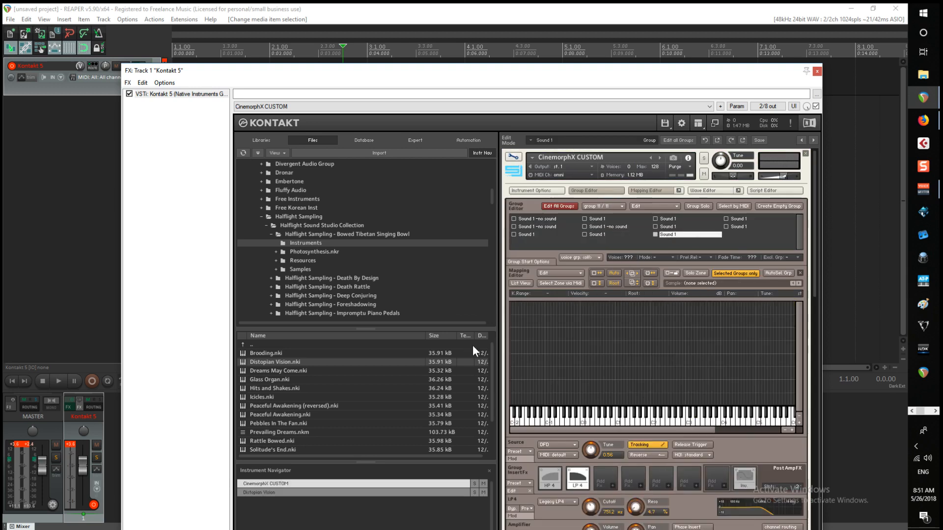
click(274, 352)
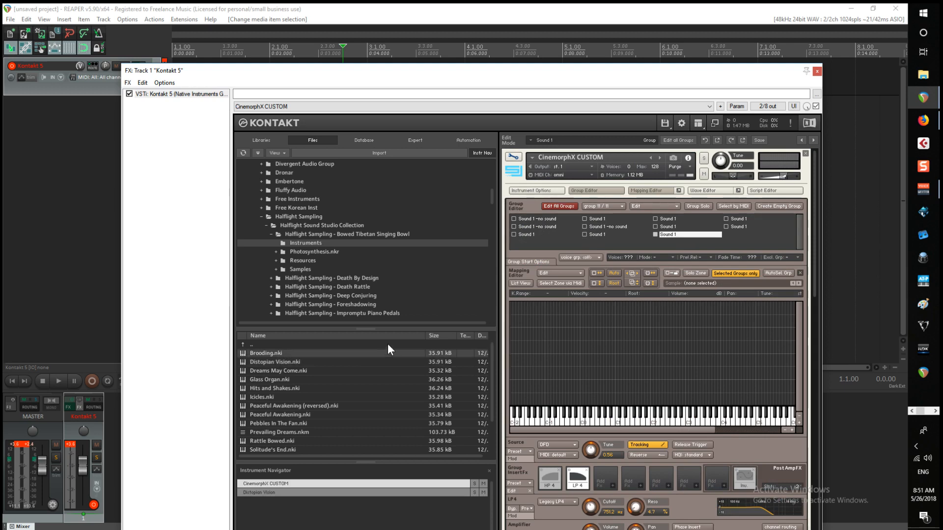
click(514, 157)
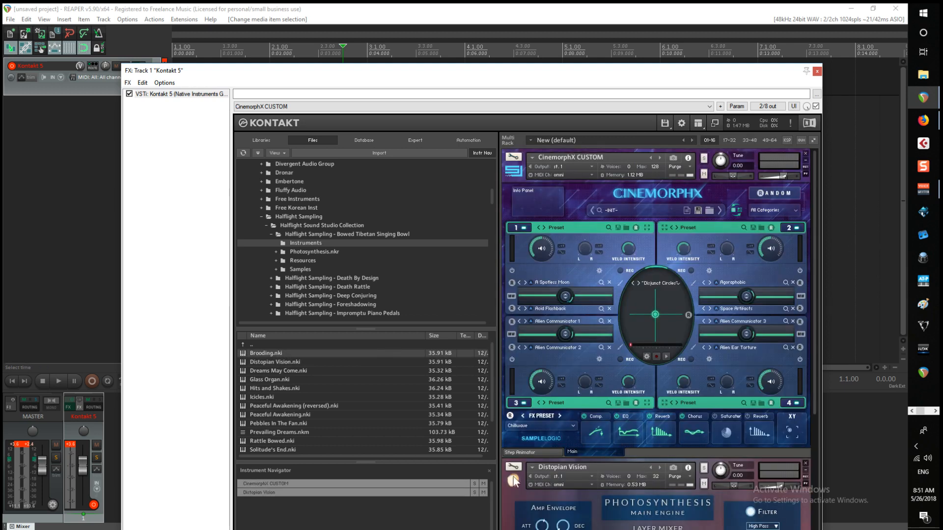
click(805, 464)
double_click(273, 354)
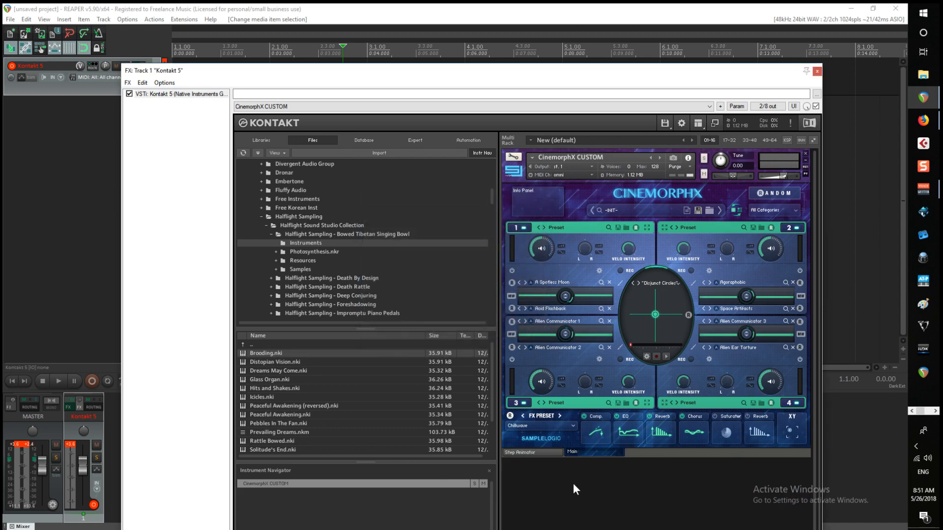
click(514, 467)
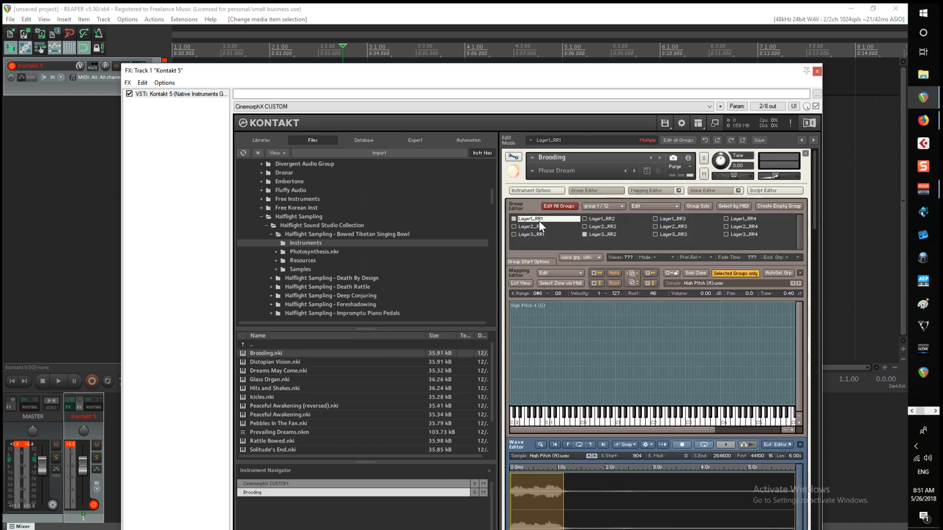
Copy the High Pitch 4 (G) zone from Layer1_RR1 of Brooding and paste it into group 11 of CinemorphX CUSTOM
right_click(639, 350)
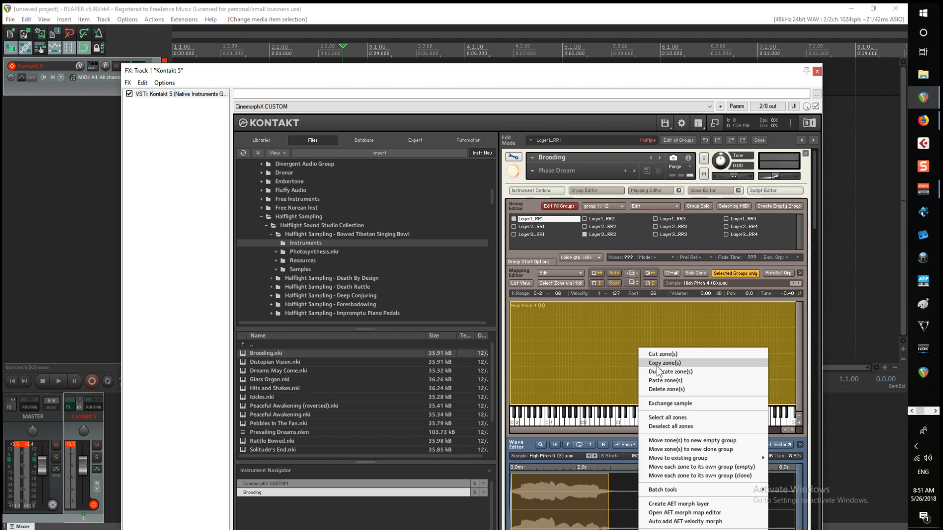
click(660, 363)
click(513, 157)
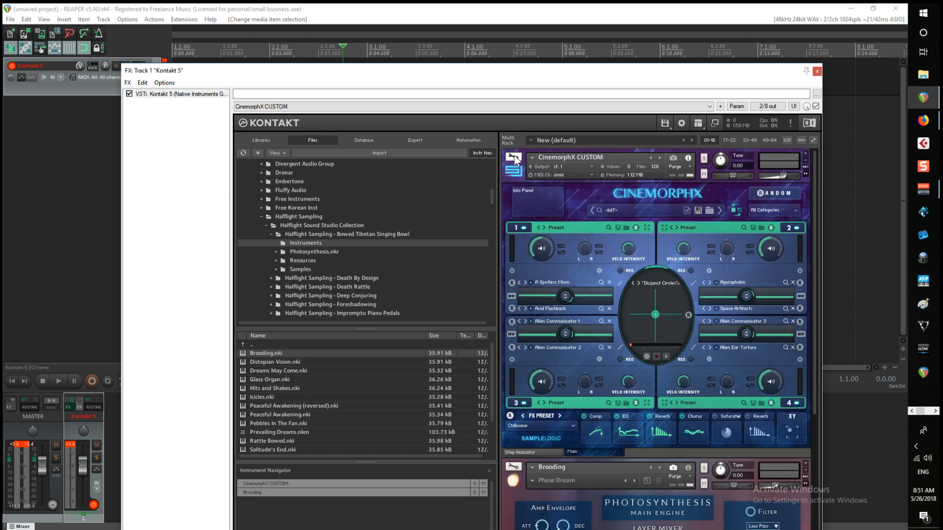
click(512, 146)
right_click(670, 328)
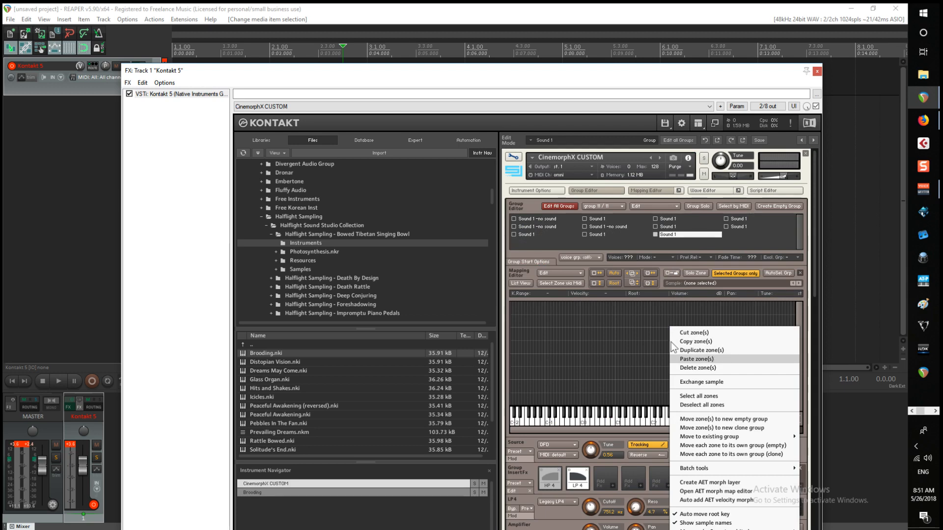
click(676, 343)
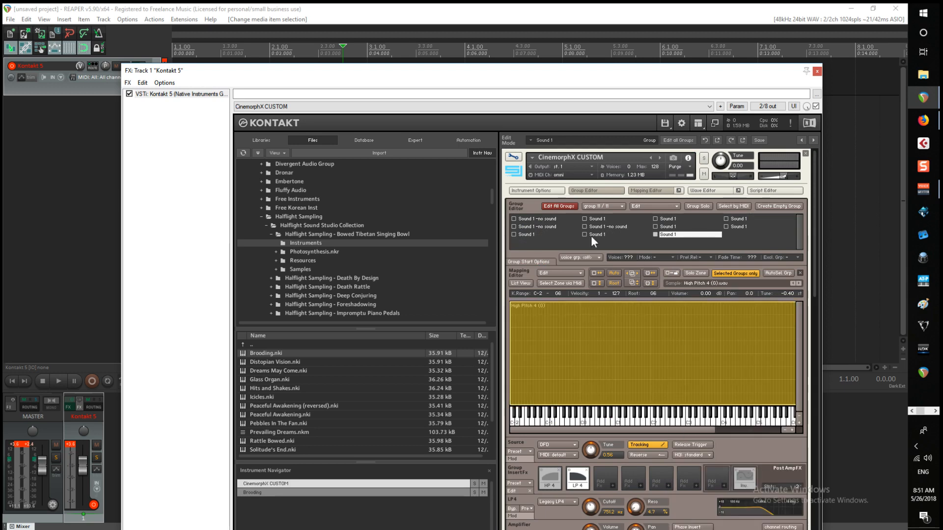
Return CinemorphX CUSTOM to its performance view, remove Brooding from the rack and lower the instrument's output volume
click(512, 158)
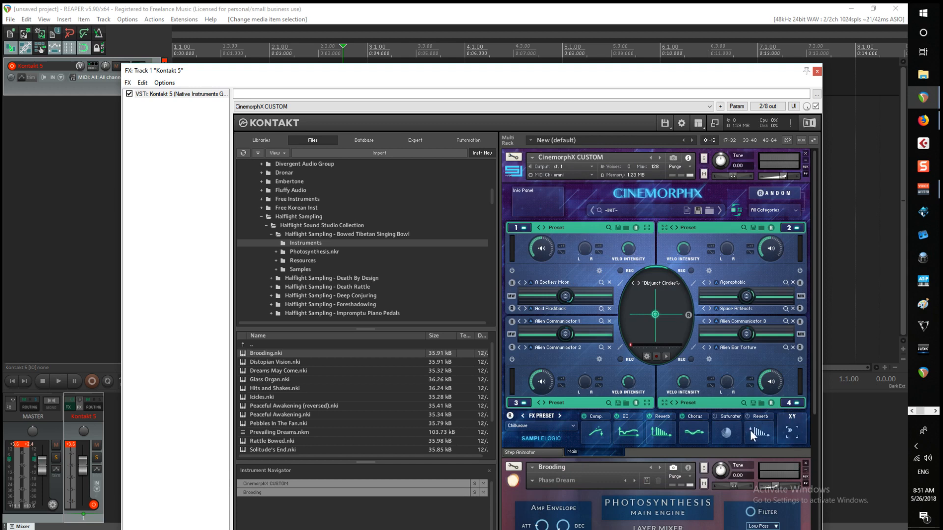
click(805, 463)
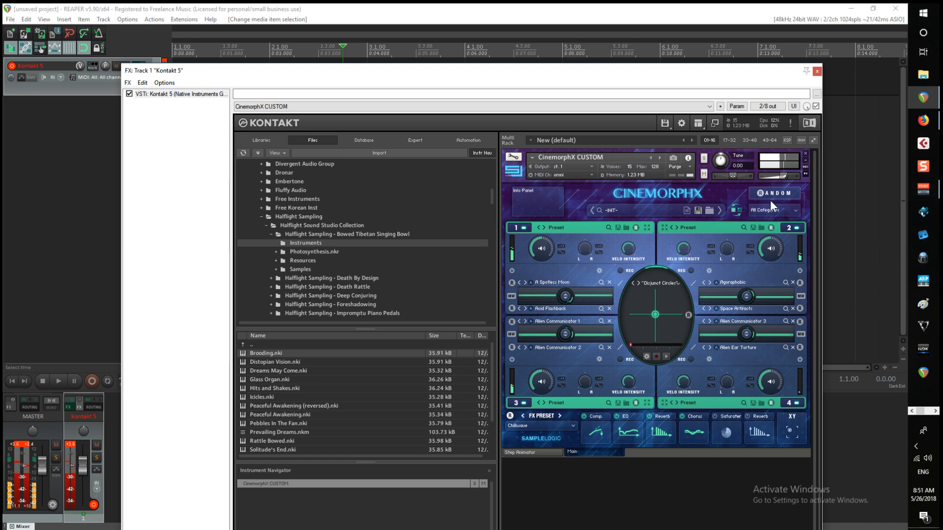
drag(787, 175, 776, 178)
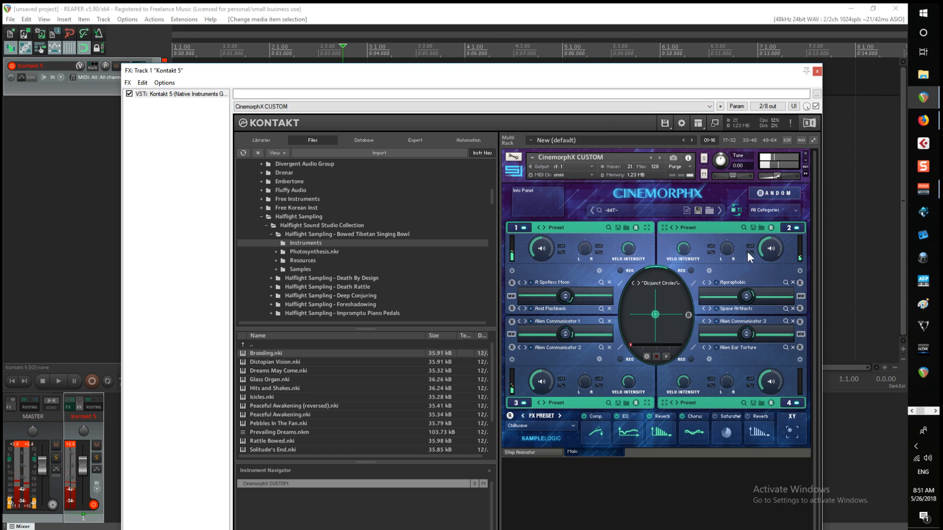
Examine the filter, envelope and effect controls of soundcores 1 and 2 in CinemorphX CUSTOM
click(664, 228)
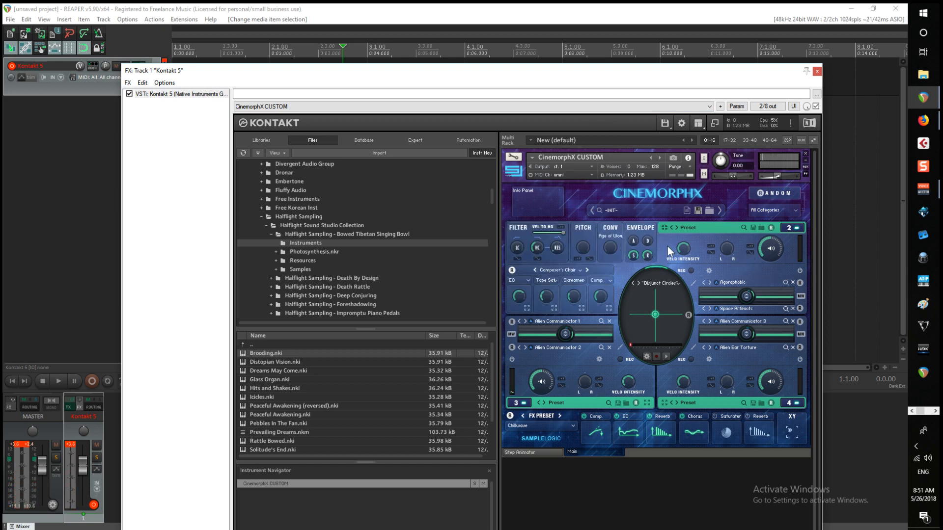
click(662, 226)
click(645, 229)
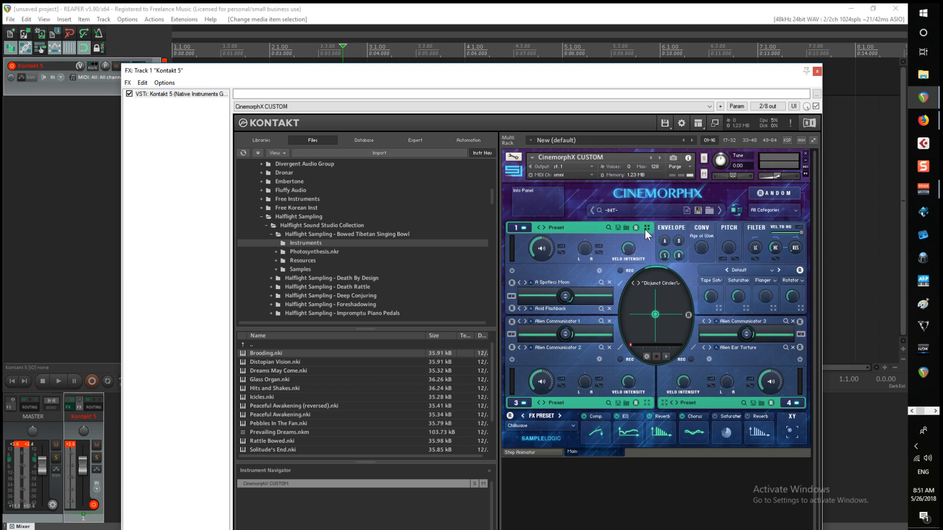
click(645, 227)
click(663, 227)
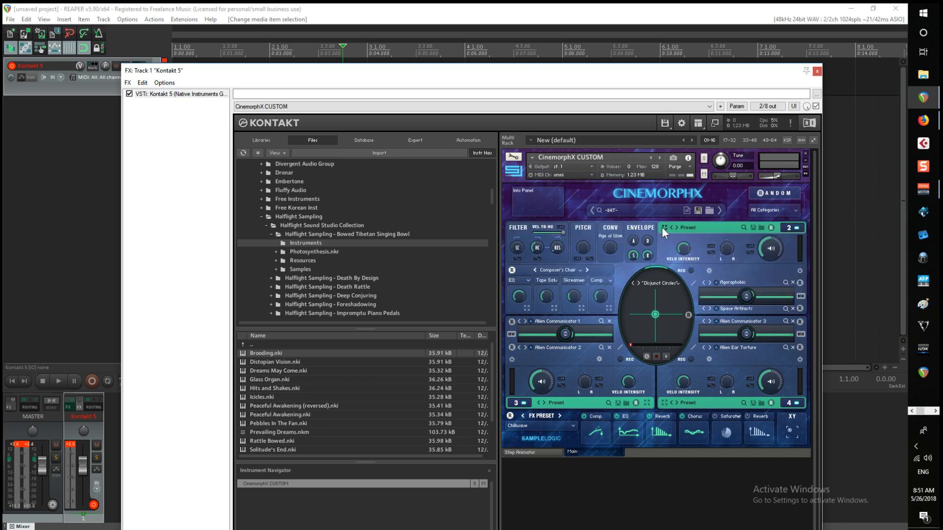
click(664, 227)
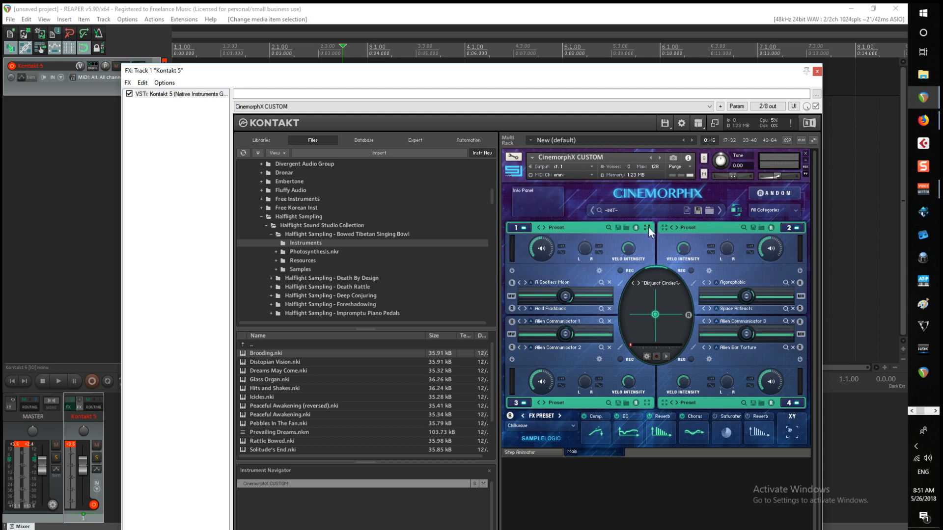
click(664, 228)
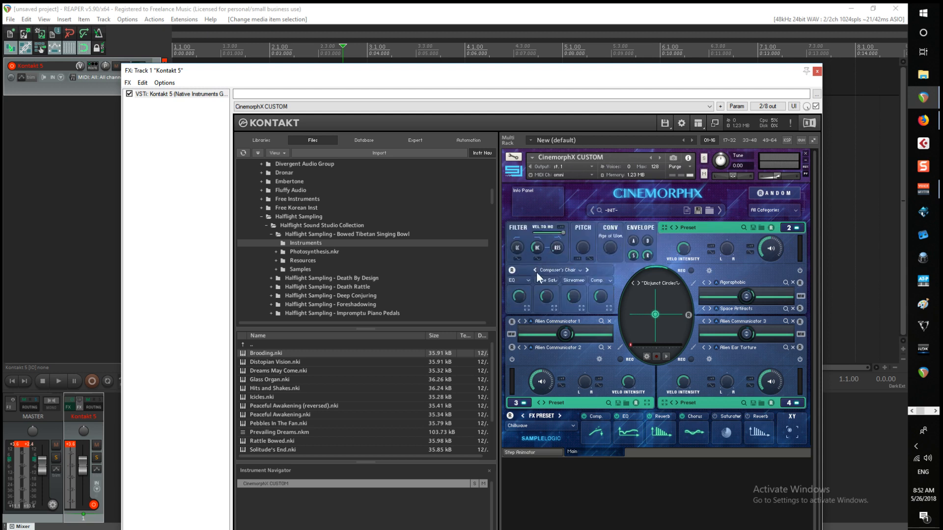
click(663, 227)
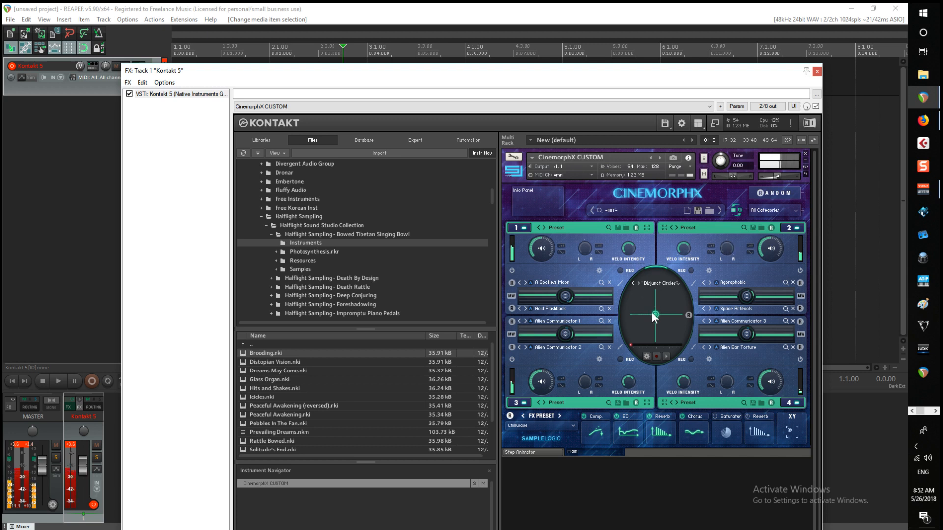
Audition the soundcore blend by moving the XY mix point through the pad's corners and back to X:46, Y:42, lowering the instrument volume
mouse_move(654, 314)
mouse_down()
mouse_move(678, 328)
mouse_move(691, 292)
mouse_move(629, 268)
mouse_move(605, 271)
mouse_move(614, 337)
mouse_move(654, 316)
mouse_up()
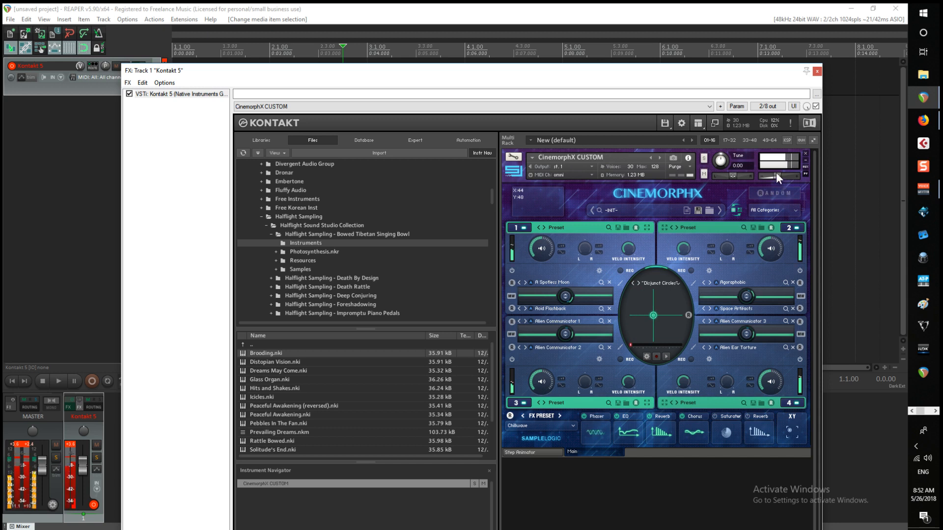
drag(776, 174, 772, 175)
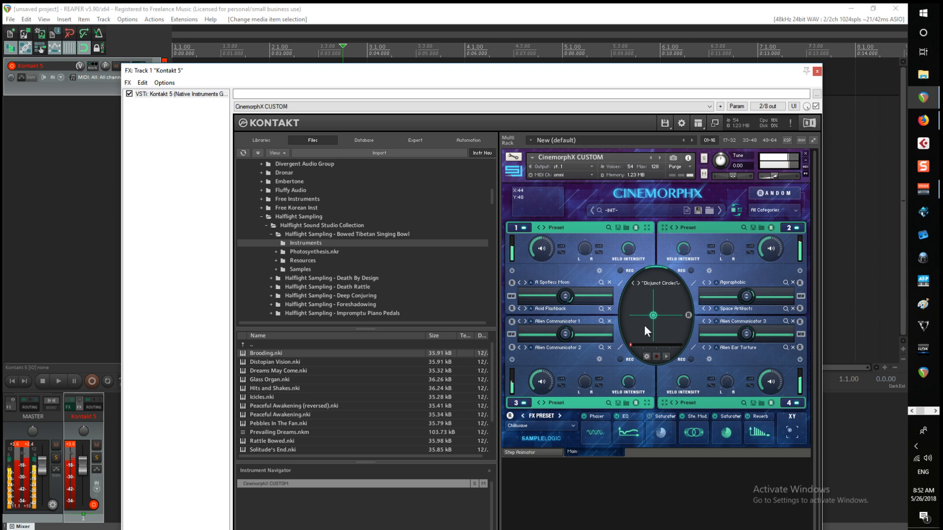
drag(656, 314, 546, 235)
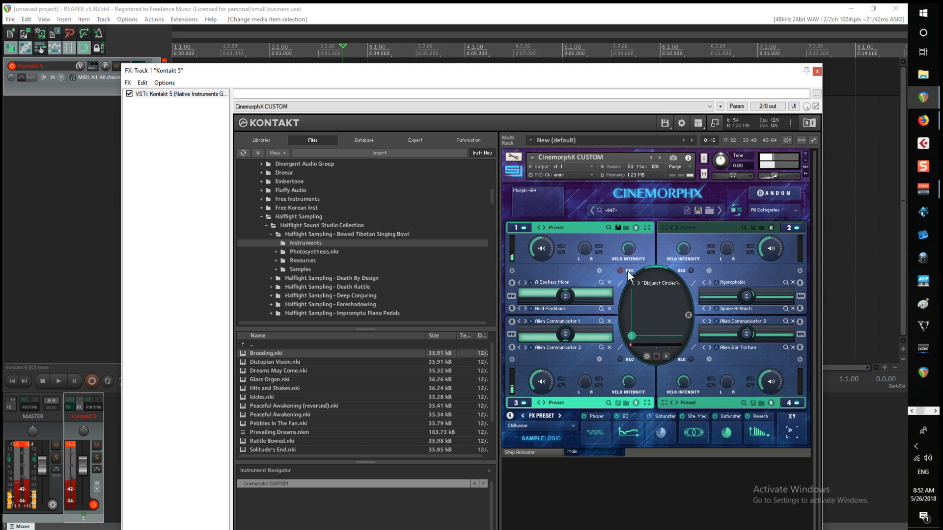
drag(632, 337, 587, 205)
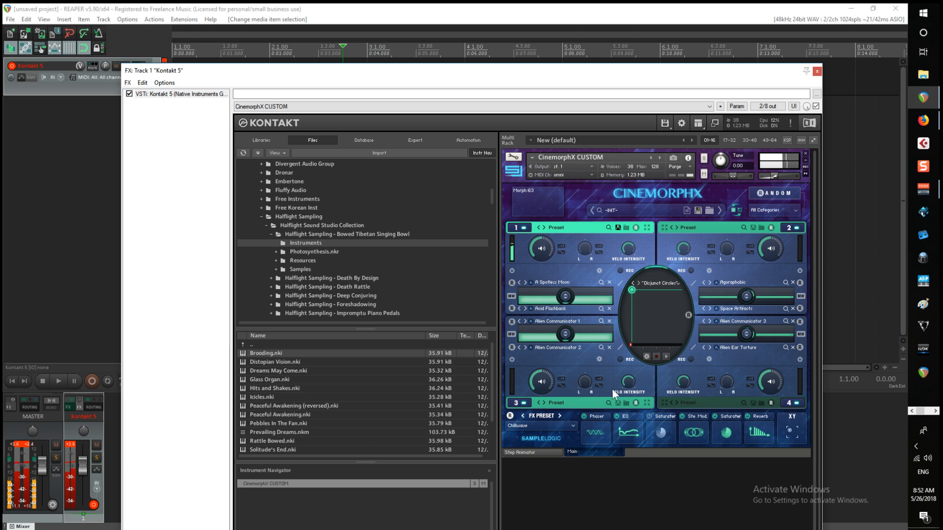
drag(632, 291, 713, 362)
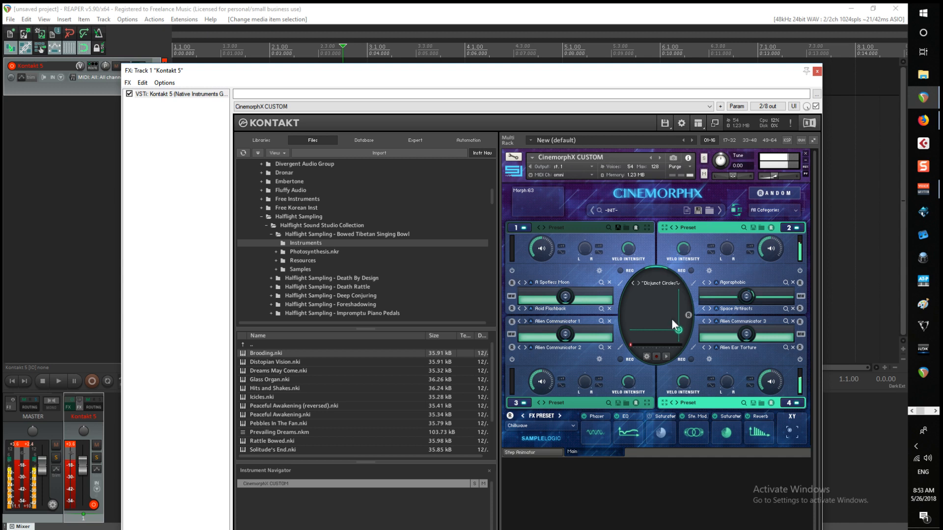
drag(678, 330, 654, 319)
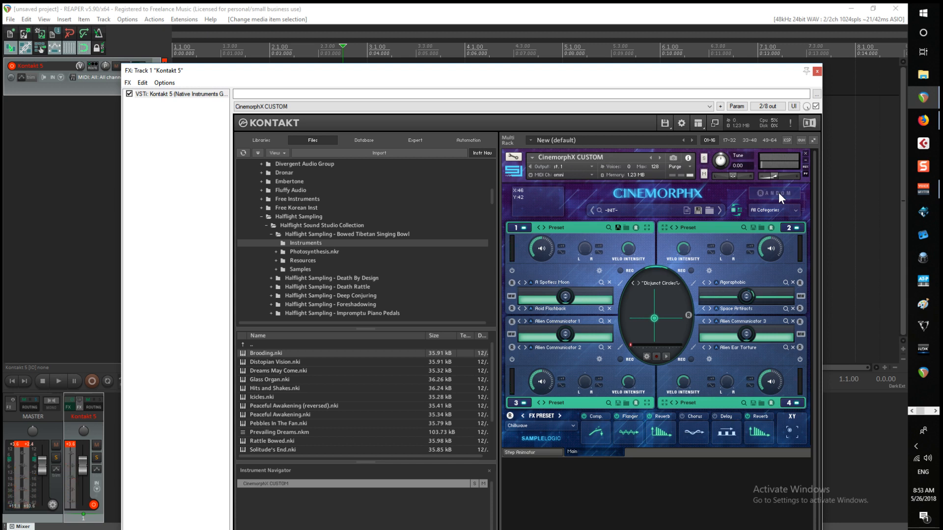
Randomize the patch, move the XY mix point to X:16, Y:100 and raise the instrument's output volume
click(778, 193)
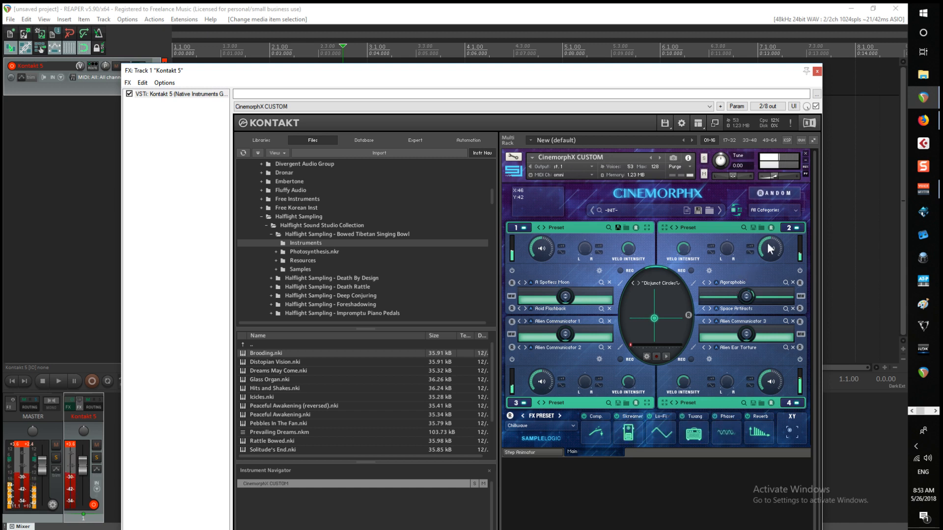
drag(651, 319, 639, 290)
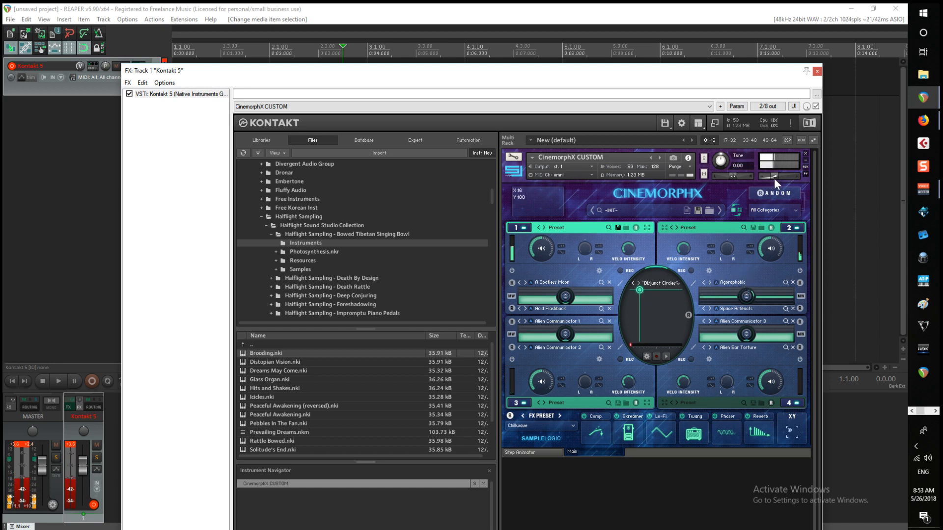
drag(774, 176, 785, 174)
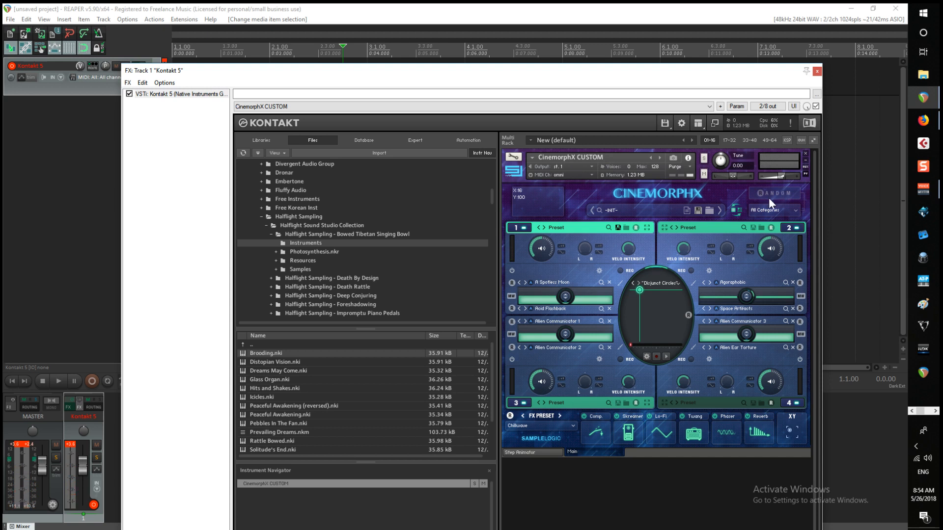
Load the Dizzy Circles XY path, move the mix point to X:100, Y:100 and adjust the volumes, with soundcore 2 at -0.4 dB
click(637, 284)
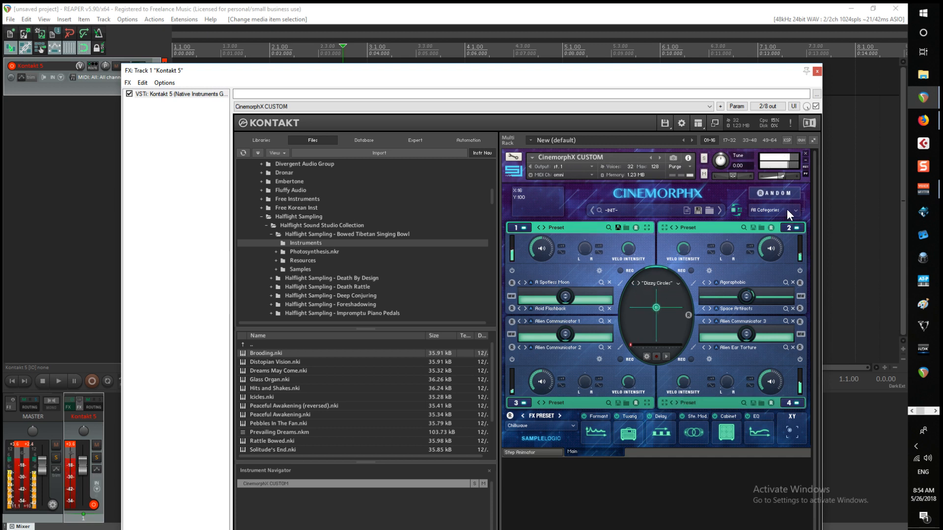
drag(780, 175, 764, 189)
drag(656, 308, 671, 329)
drag(674, 319, 681, 278)
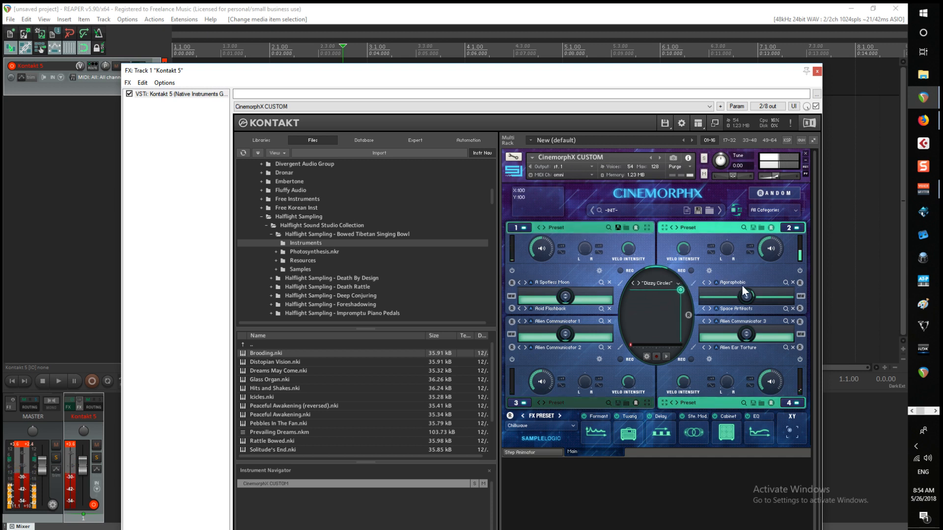
mouse_move(775, 247)
drag(775, 242, 778, 242)
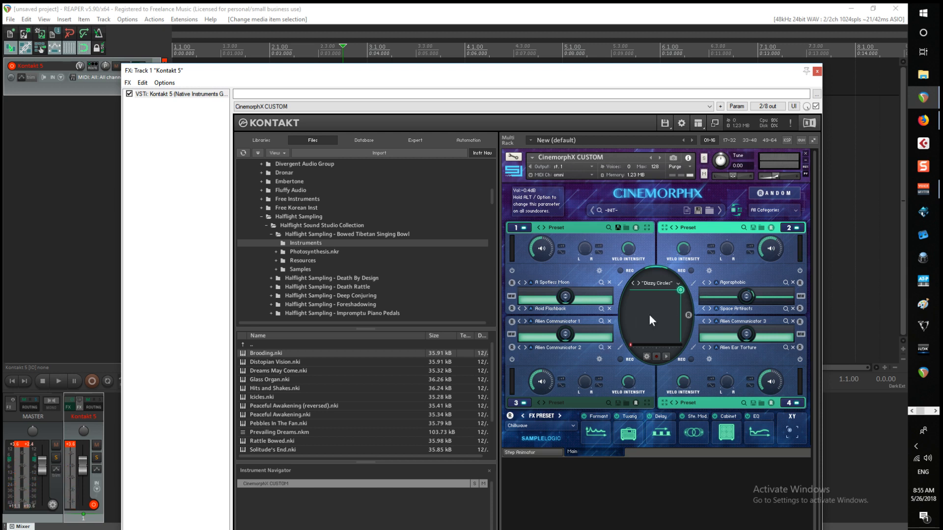
Set the morph between A Spotless Moon and Acid Flashback to -64 and move the XY mix point to X:54, Y:10
drag(681, 293, 644, 316)
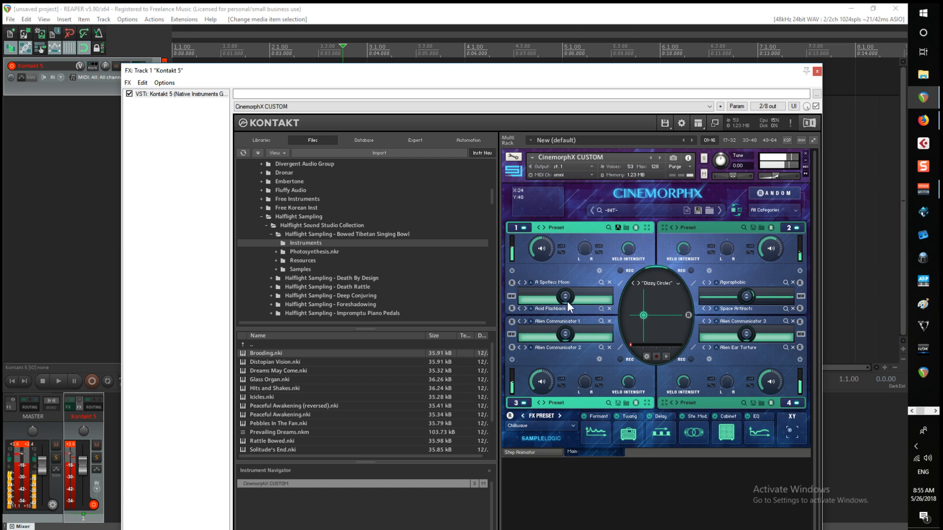
drag(567, 297, 581, 463)
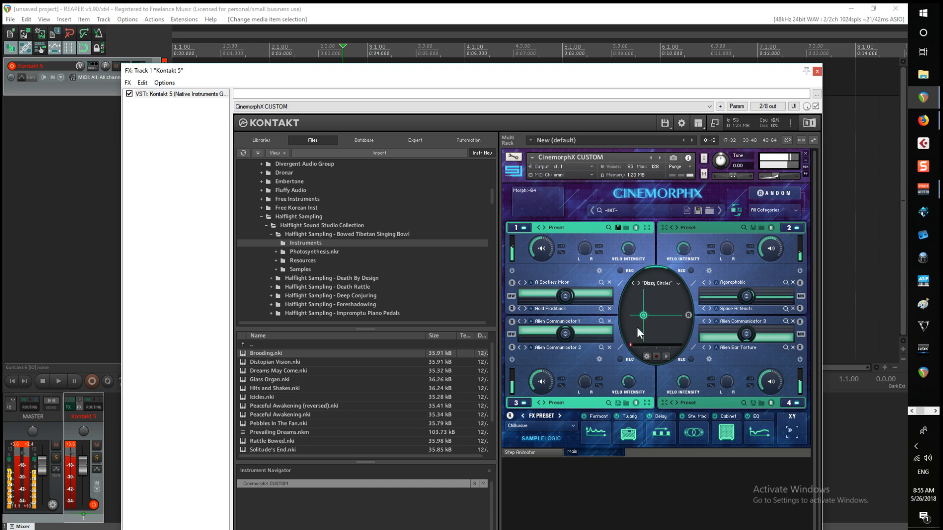
drag(643, 317, 669, 340)
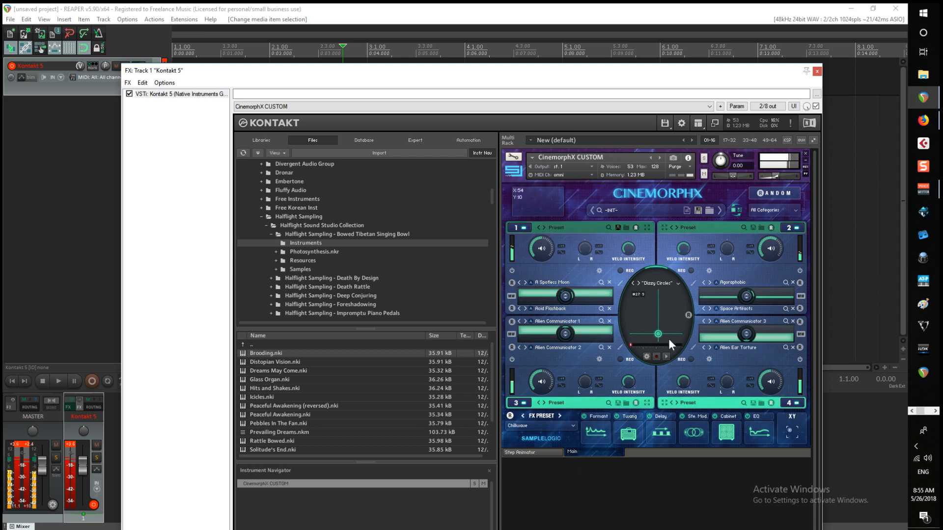
Turn off the Twang, Ste Mod and Cabinet effects in the master effects chain
click(620, 414)
click(612, 416)
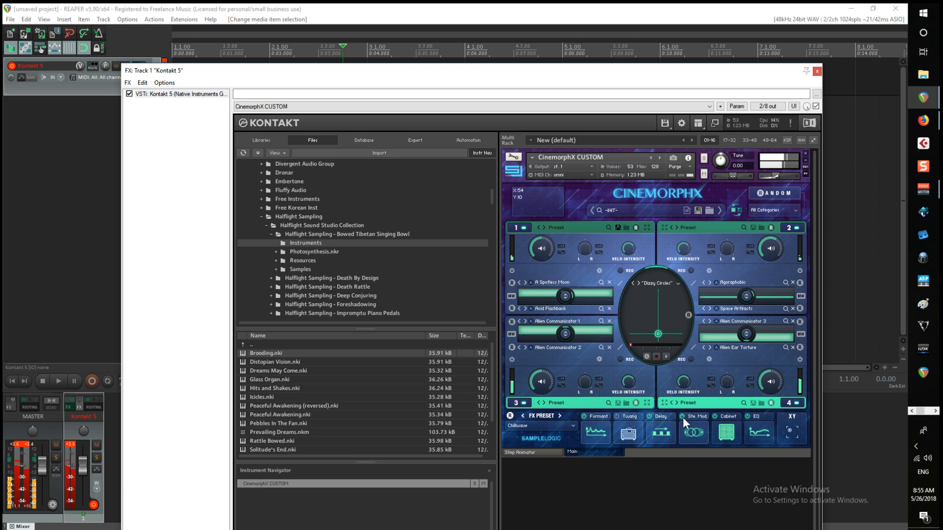
click(714, 416)
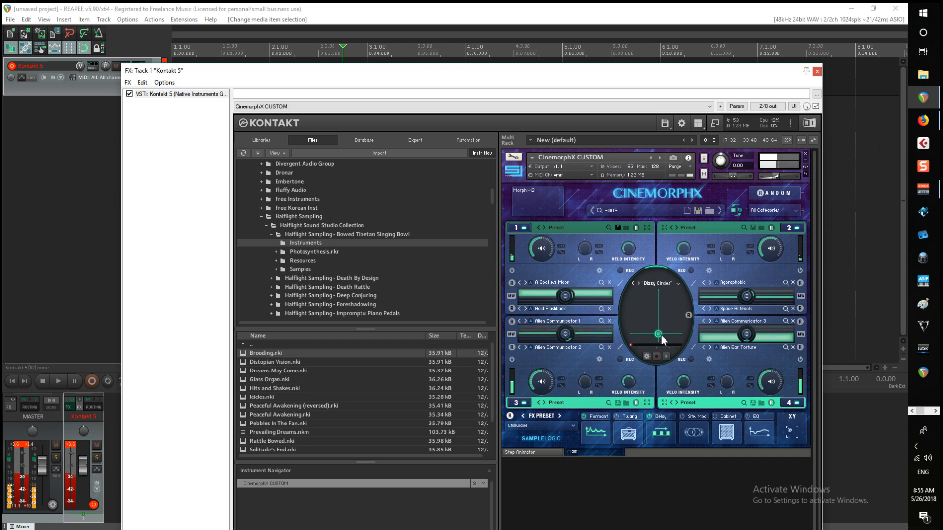
Move the XY mix point to the centre and set the volumes of soundcore 3 to 2.0 dB and soundcore 4 to 4.2 dB
drag(661, 334, 655, 314)
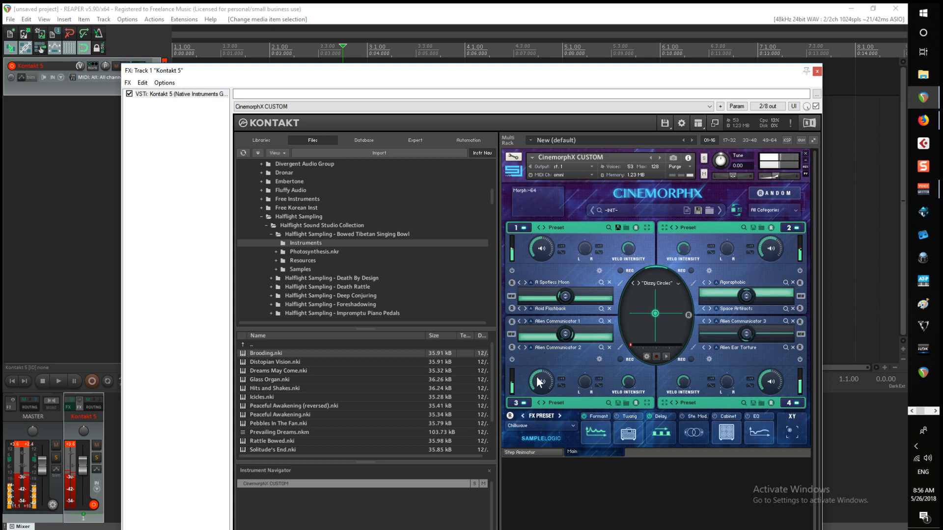
drag(539, 362, 544, 354)
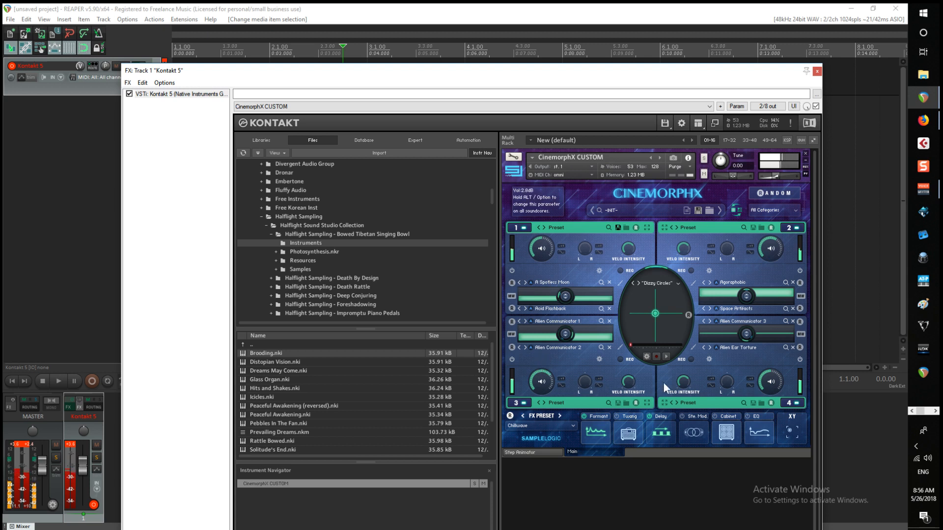
drag(771, 378, 771, 354)
Save the instrument as CinemorphX Tibetan Drone.nki in the Custom Instruments folder as Patch Only and remove it from the rack
click(668, 126)
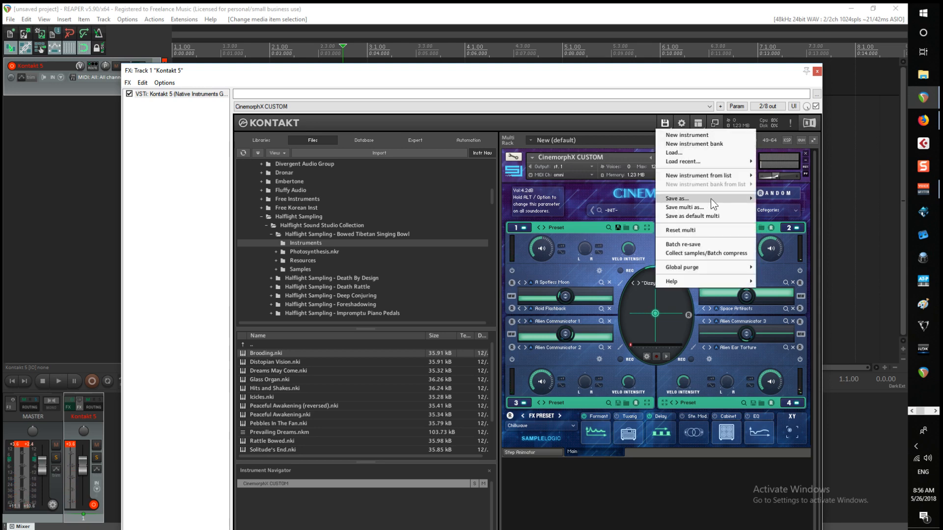
mouse_move(711, 198)
click(628, 198)
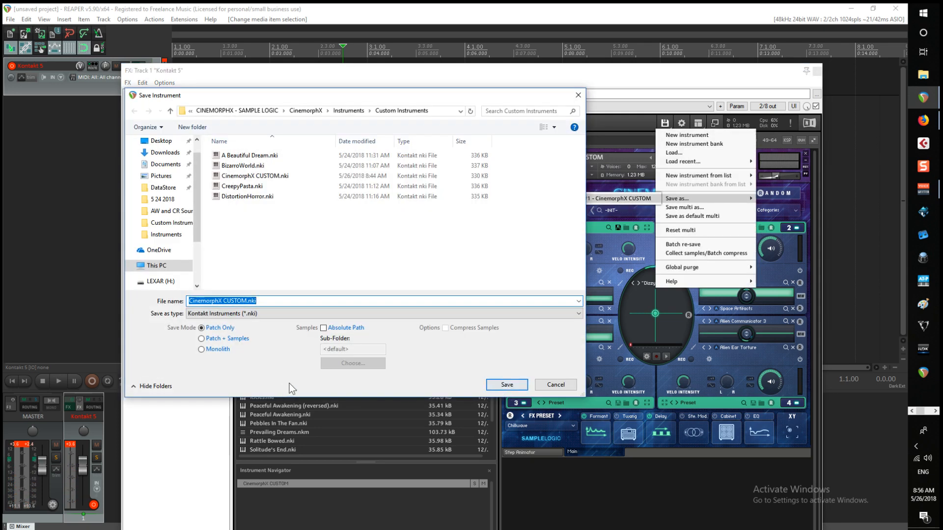
click(239, 298)
drag(224, 300, 246, 302)
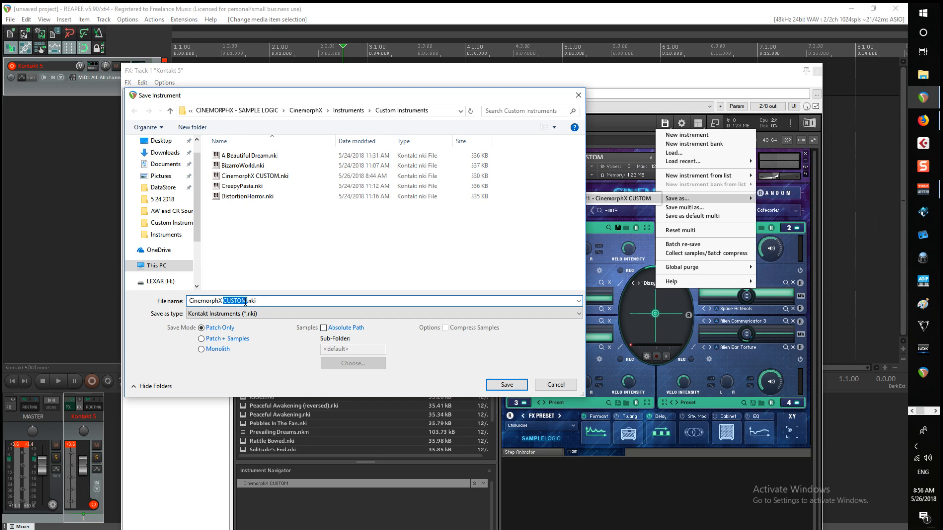
text(Tibetan)
text( Drone)
key(Return)
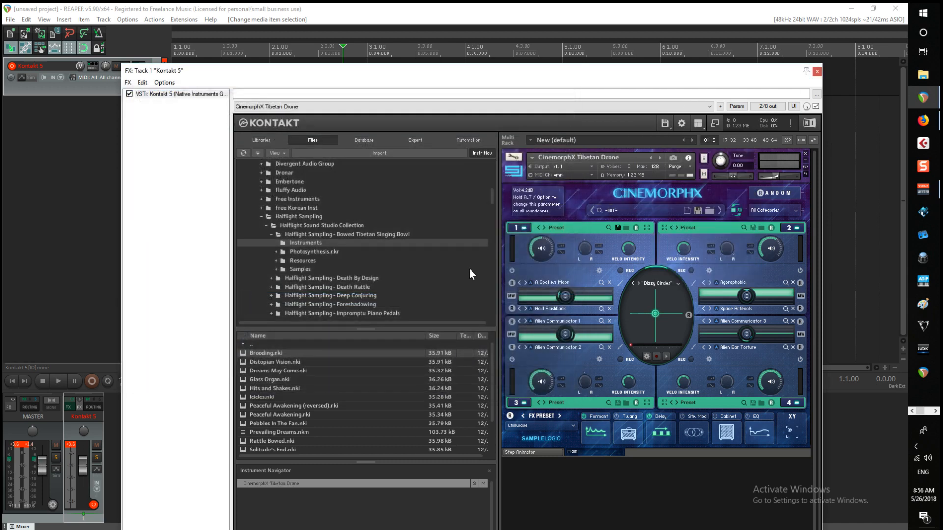
click(806, 153)
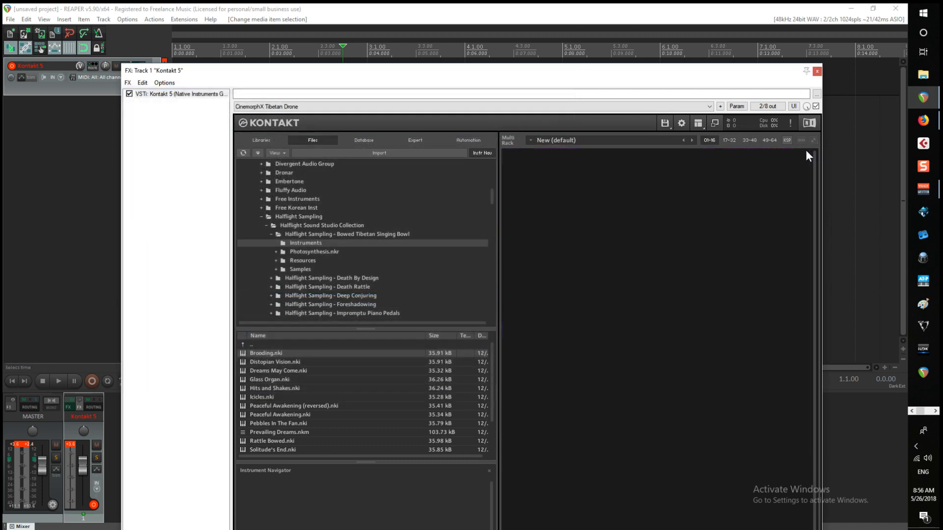